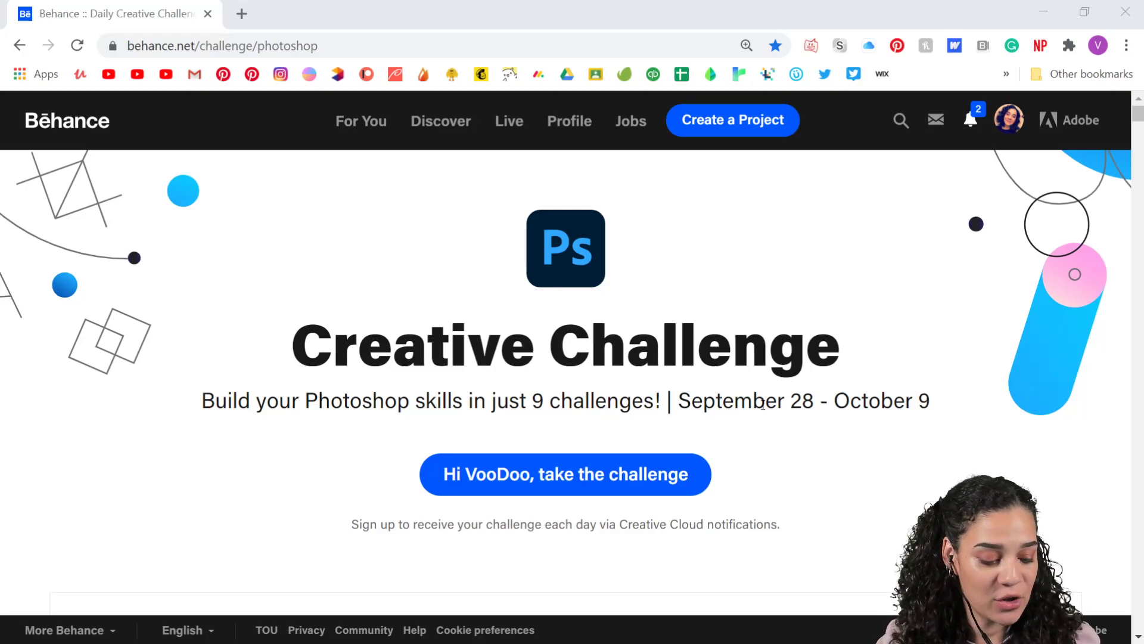
- Review the Photoshop Creative Challenge page, from the dates and the "How does it work?" section down to the daily challenge cards
{"action": "scroll", "coordinate": [761, 386], "scroll_direction": "down", "scroll_amount": 3}
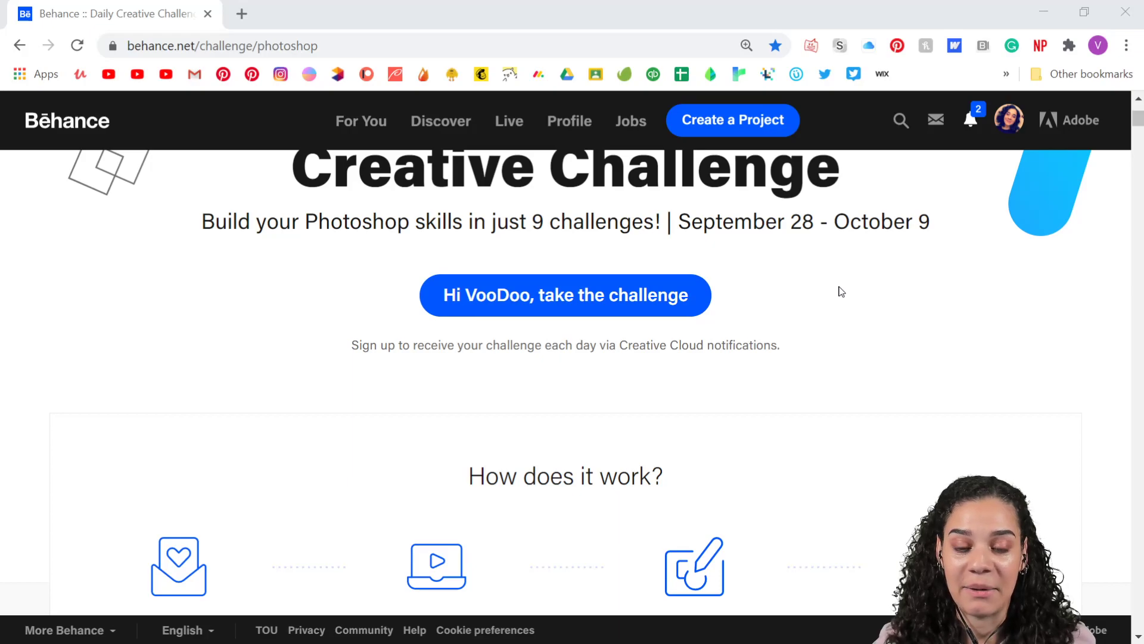
{"action": "scroll", "coordinate": [851, 389], "scroll_direction": "down", "scroll_amount": 3}
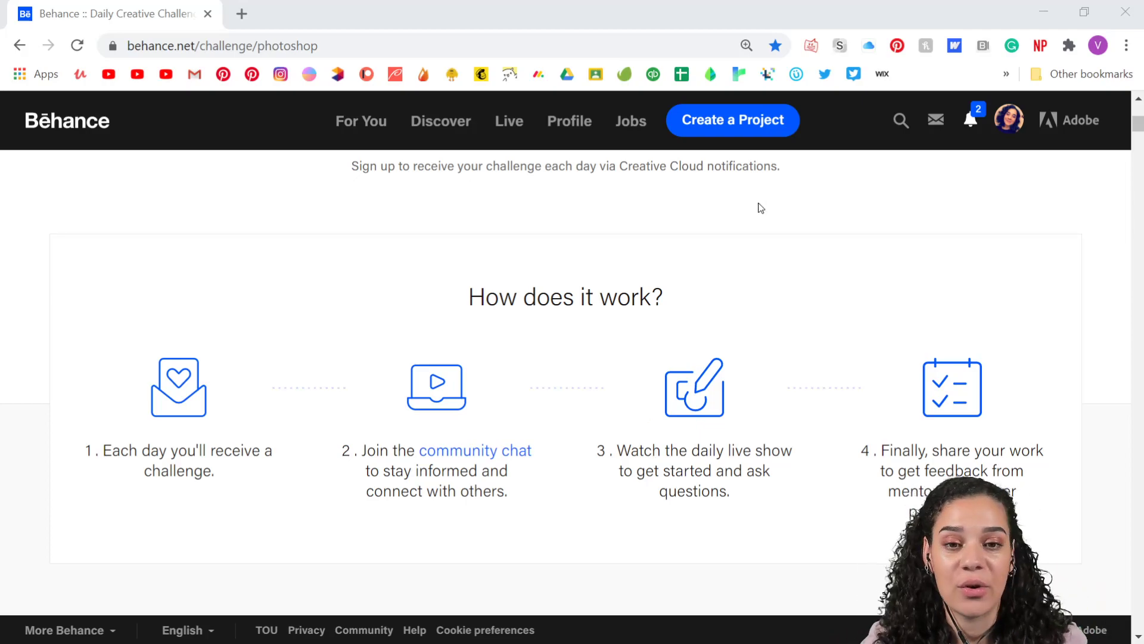
{"action": "scroll", "coordinate": [760, 250], "scroll_direction": "down", "scroll_amount": 6}
{"action": "right_click", "coordinate": [767, 298]}
{"action": "left_click", "coordinate": [487, 292]}
{"action": "scroll", "coordinate": [748, 414], "scroll_direction": "down", "scroll_amount": 4}
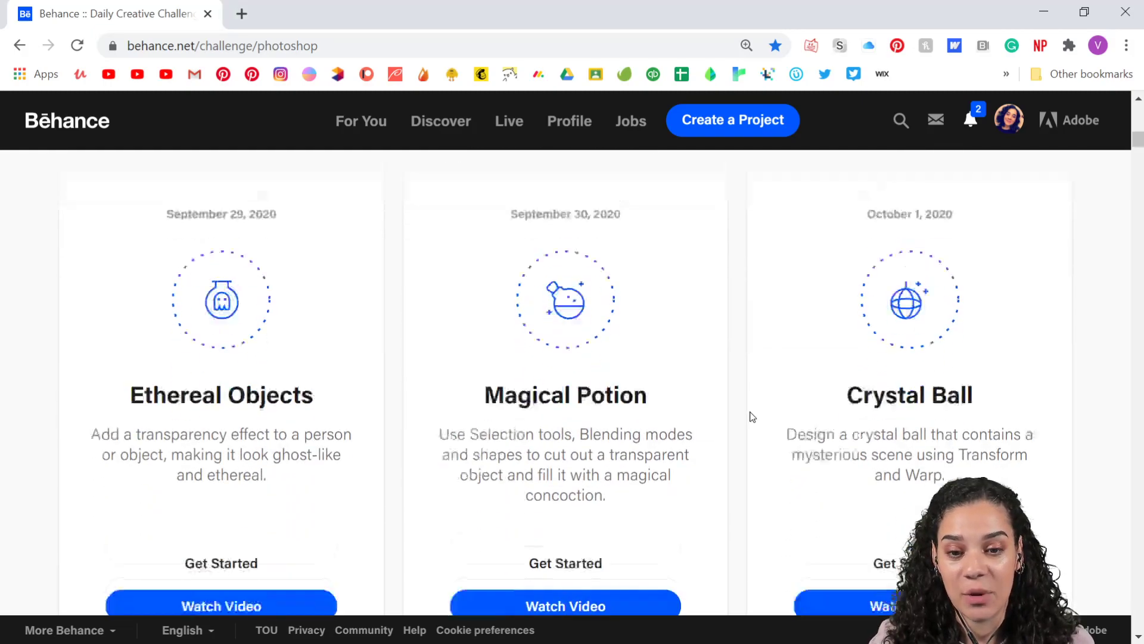
{"action": "scroll", "coordinate": [768, 393], "scroll_direction": "down", "scroll_amount": 4}
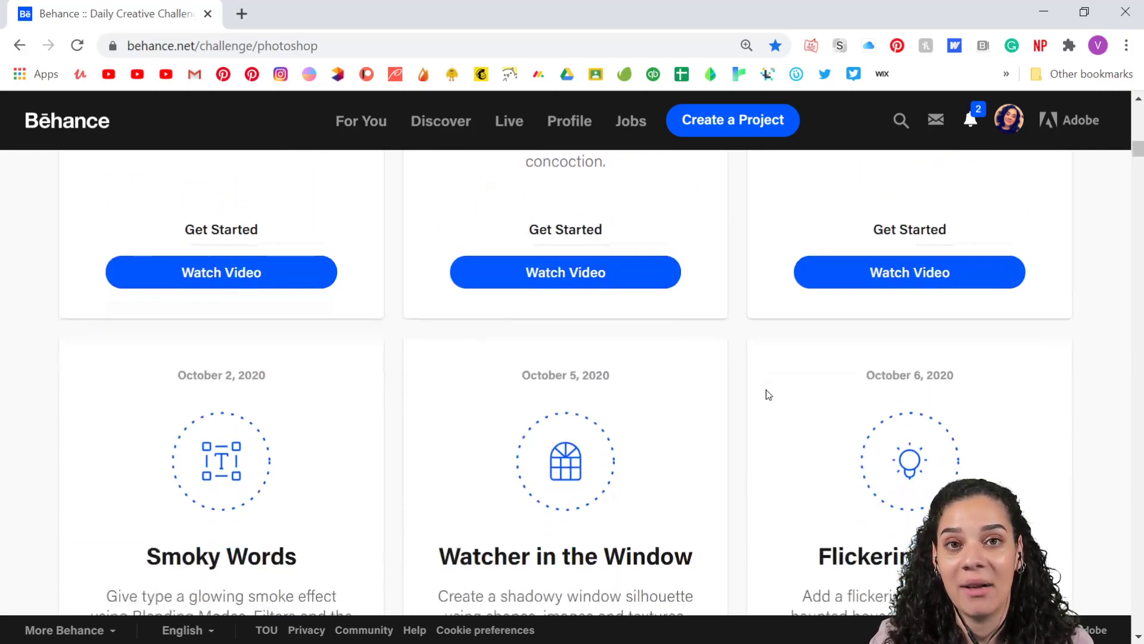
{"action": "scroll", "coordinate": [769, 392], "scroll_direction": "down", "scroll_amount": 6}
{"action": "scroll", "coordinate": [769, 390], "scroll_direction": "down", "scroll_amount": 2}
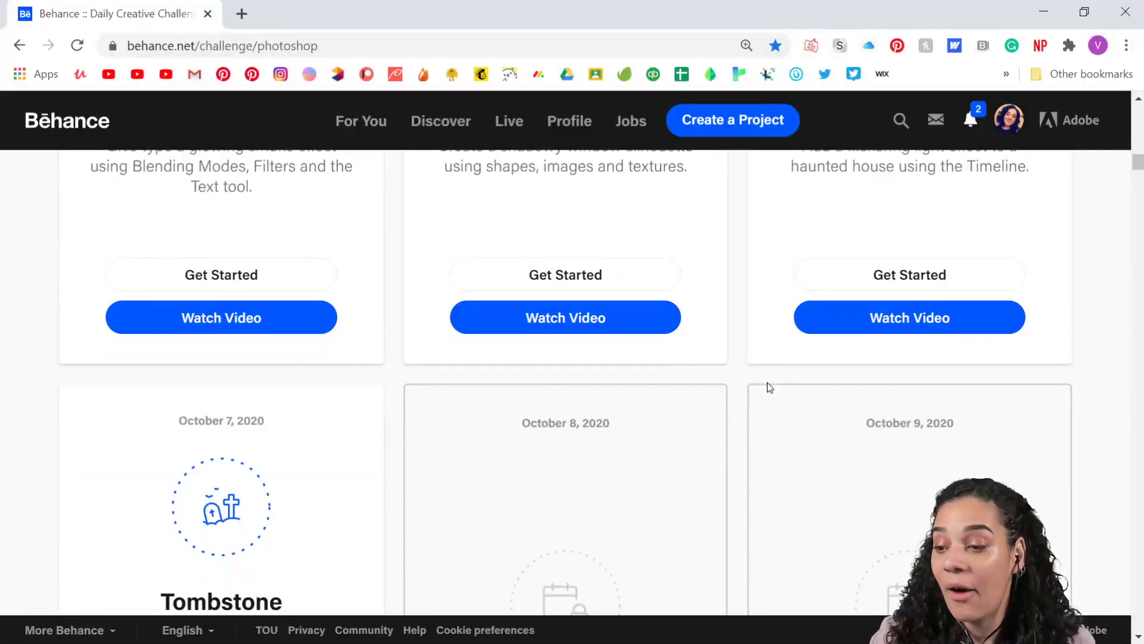
{"action": "scroll", "coordinate": [770, 387], "scroll_direction": "down", "scroll_amount": 3}
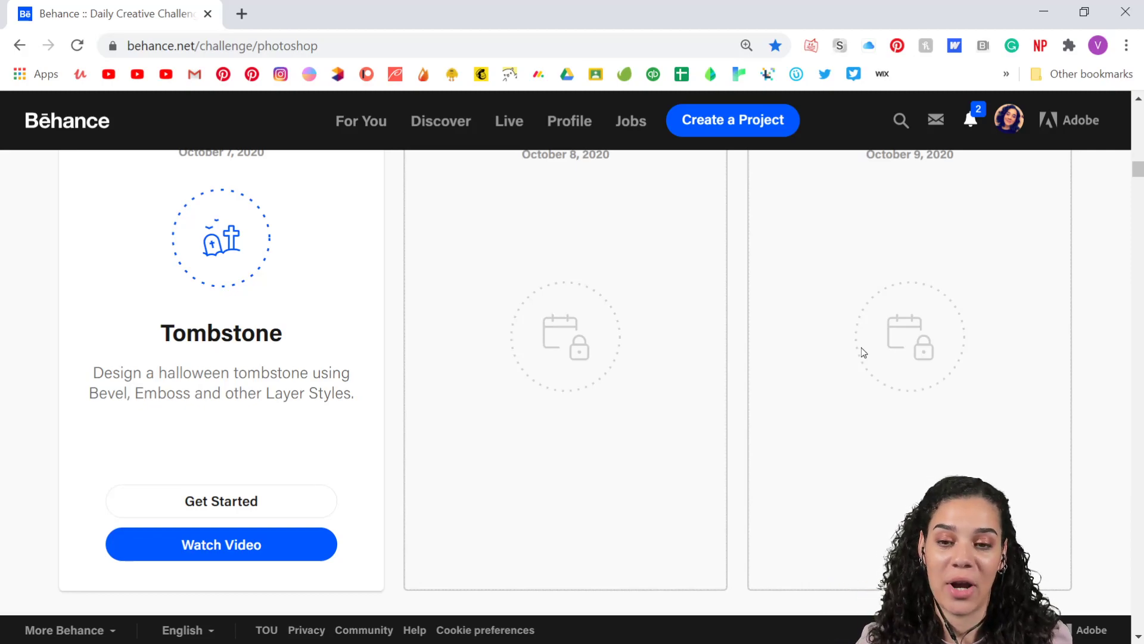
- Reread the daily challenge descriptions from Ethereal Objects through Flickering Lights to Tombstone
{"action": "scroll", "coordinate": [772, 309], "scroll_direction": "up", "scroll_amount": 10}
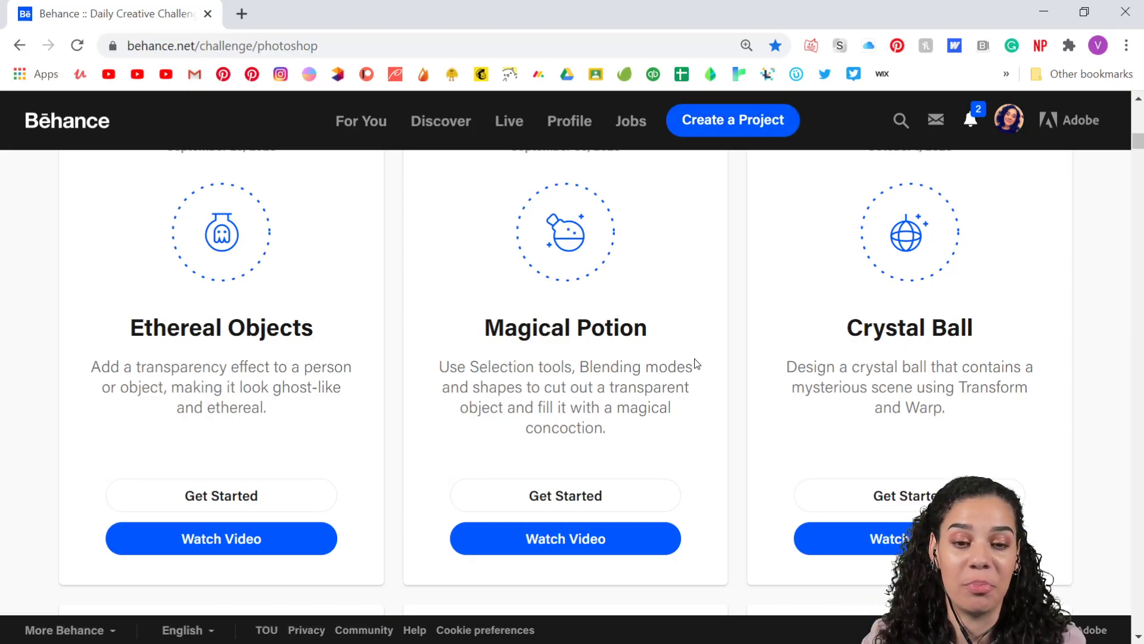
{"action": "scroll", "coordinate": [696, 364], "scroll_direction": "down", "scroll_amount": 5}
{"action": "scroll", "coordinate": [696, 364], "scroll_direction": "down", "scroll_amount": 2}
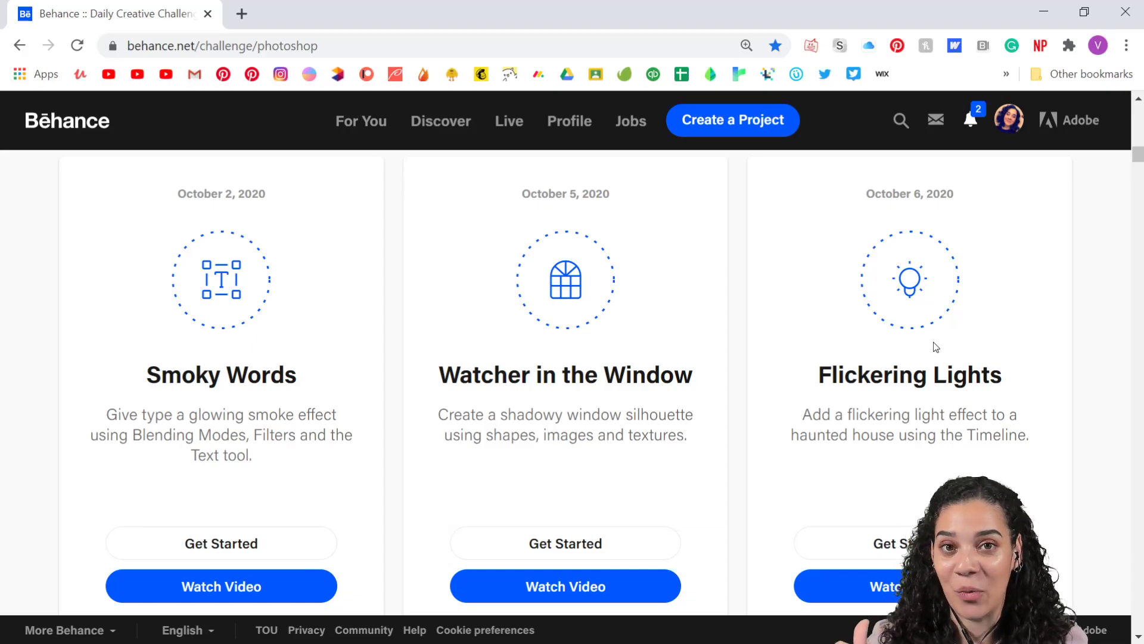
{"action": "scroll", "coordinate": [936, 347], "scroll_direction": "up", "scroll_amount": 3}
{"action": "scroll", "coordinate": [934, 348], "scroll_direction": "down", "scroll_amount": 6}
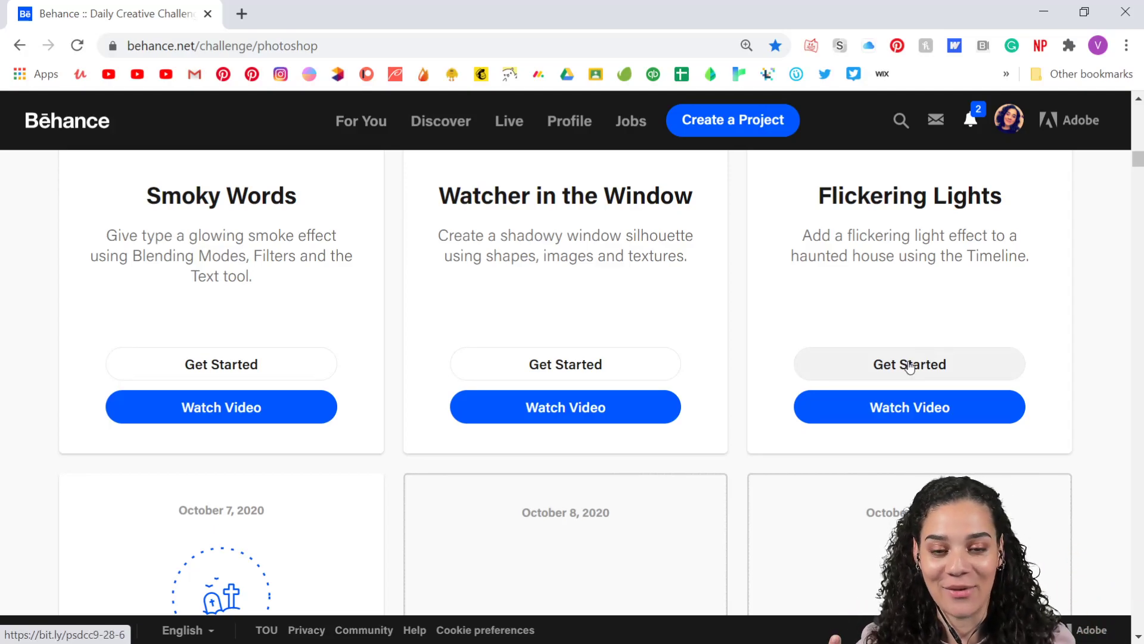
{"action": "scroll", "coordinate": [911, 375], "scroll_direction": "down", "scroll_amount": 4}
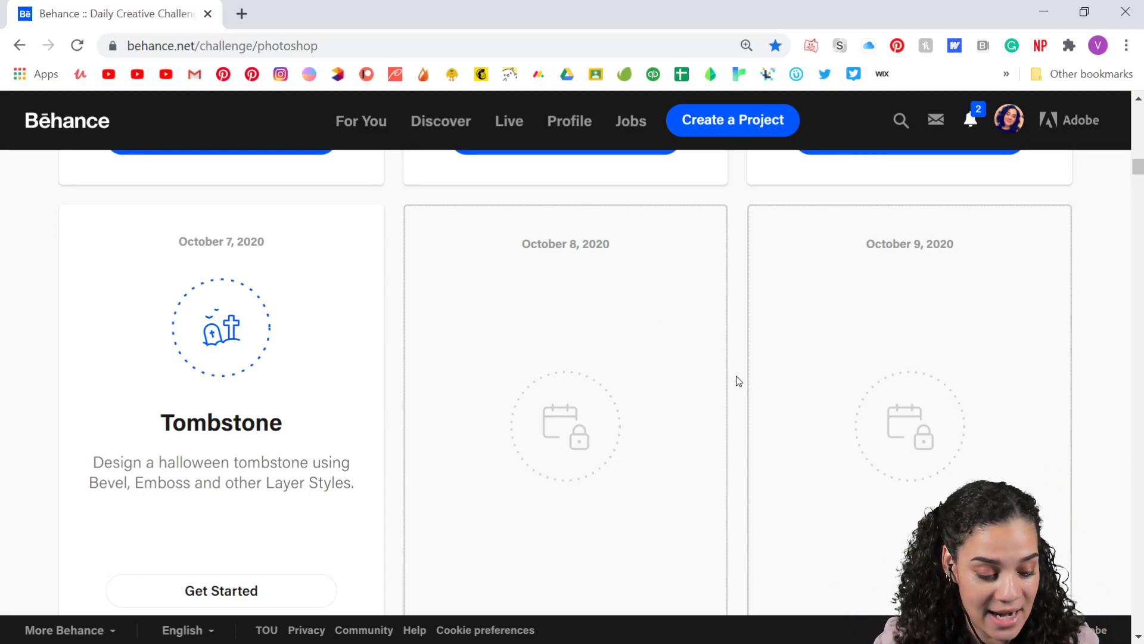
{"action": "scroll", "coordinate": [620, 424], "scroll_direction": "down", "scroll_amount": 3}
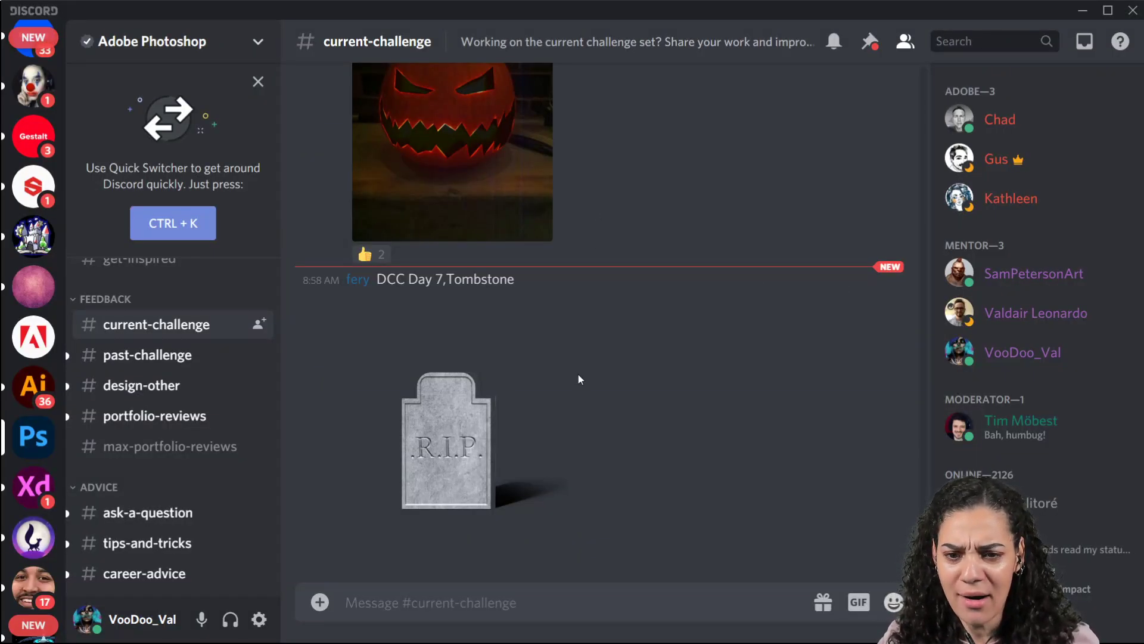
- In Discord's current-challenge channel, view the R.I.P. tombstone and glowing pumpkin submissions enlarged and close each preview
{"action": "left_click", "coordinate": [471, 454]}
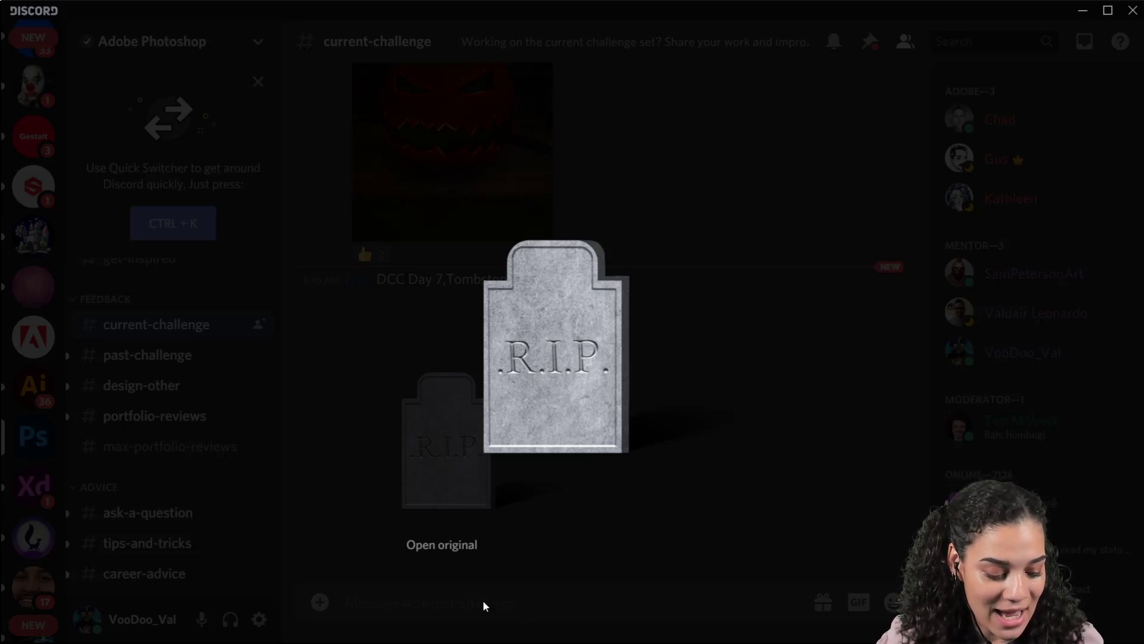
{"action": "left_click", "coordinate": [717, 559]}
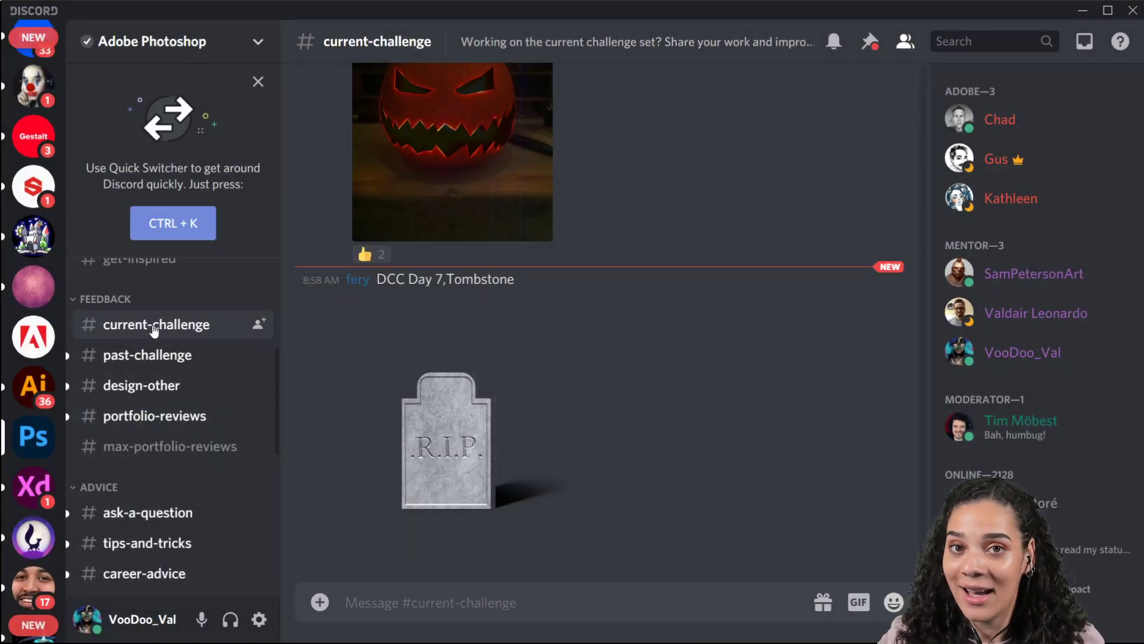
{"action": "scroll", "coordinate": [675, 432], "scroll_direction": "up", "scroll_amount": 4}
{"action": "scroll", "coordinate": [674, 438], "scroll_direction": "up", "scroll_amount": 1}
{"action": "left_click", "coordinate": [505, 395]}
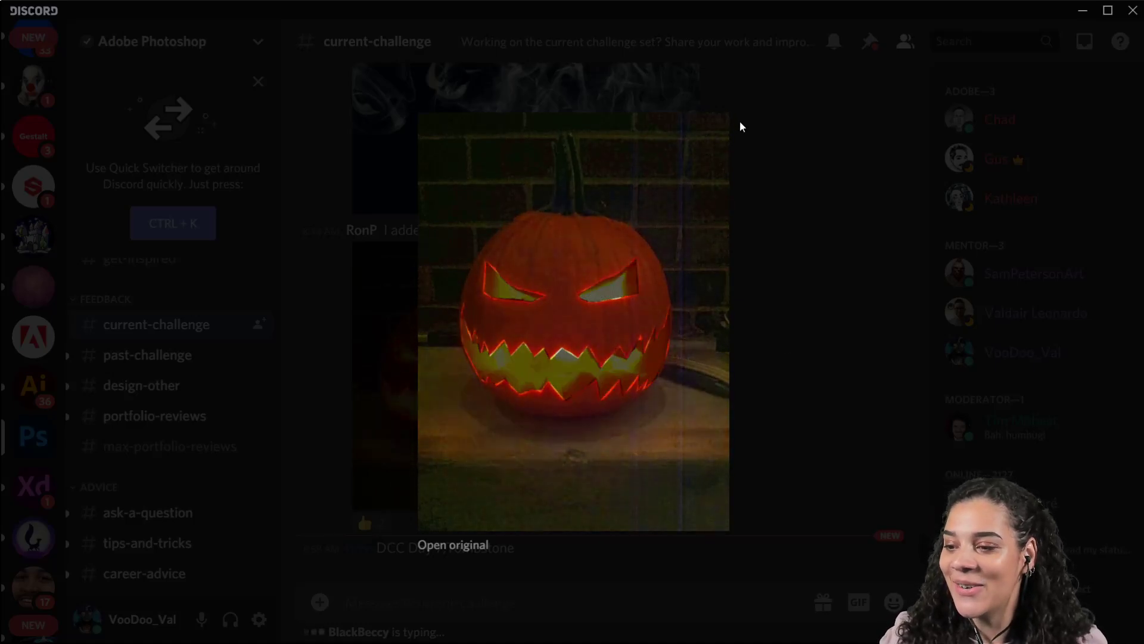
{"action": "left_click", "coordinate": [831, 327]}
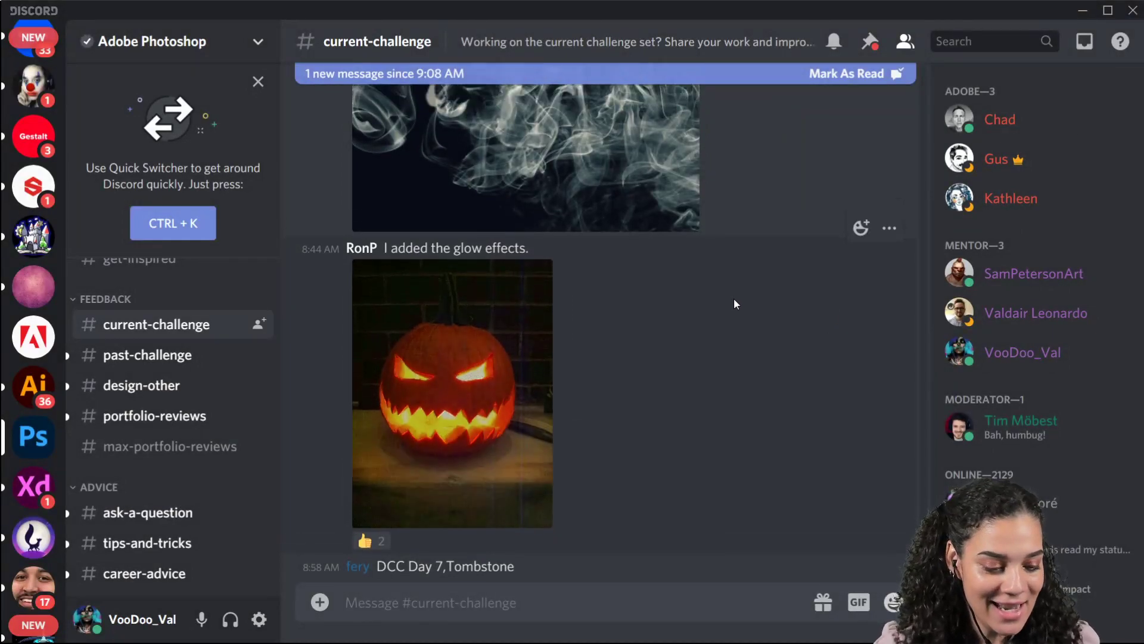
- View the earlier Watcher in Window and Flickering Lights submissions enlarged, closing each preview
{"action": "scroll", "coordinate": [734, 298], "scroll_direction": "up", "scroll_amount": 4}
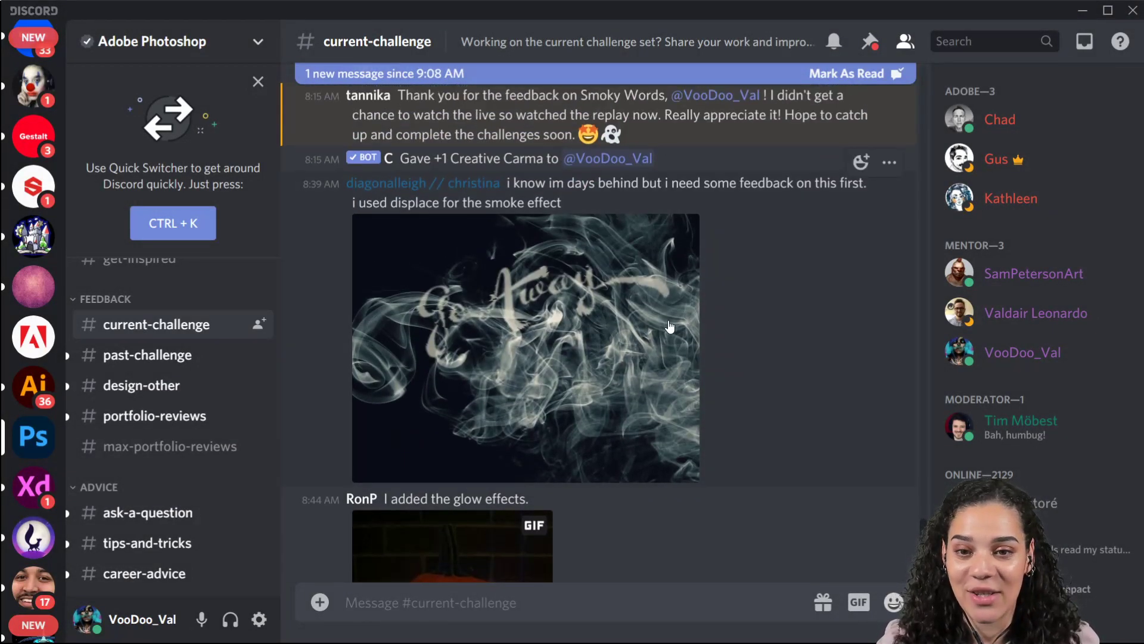
{"action": "scroll", "coordinate": [669, 327], "scroll_direction": "up", "scroll_amount": 6}
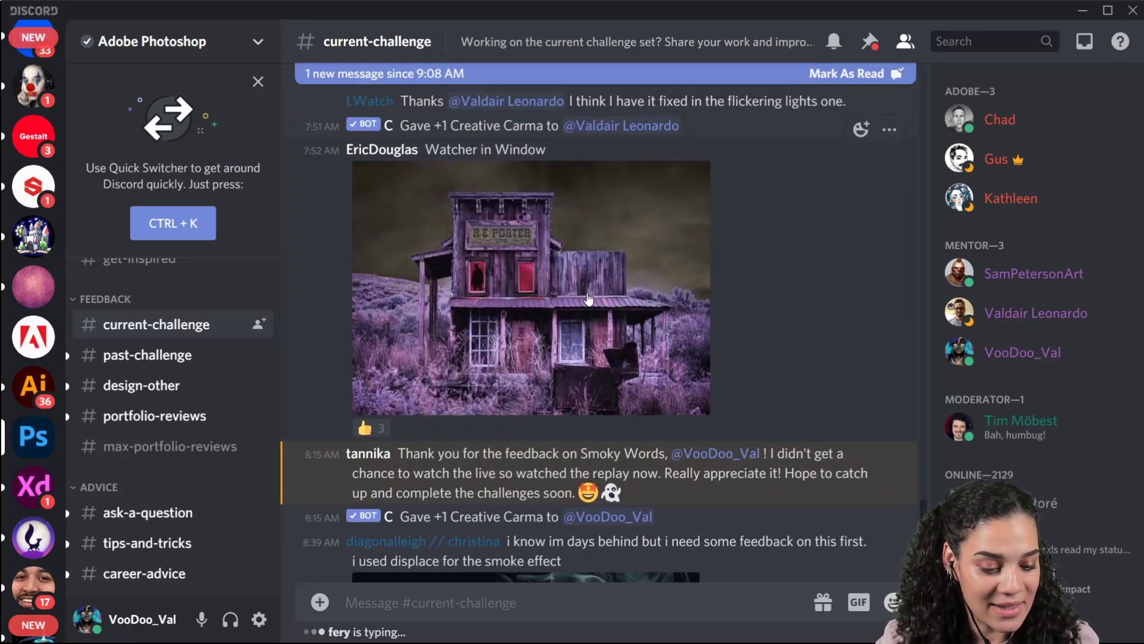
{"action": "left_click", "coordinate": [477, 289]}
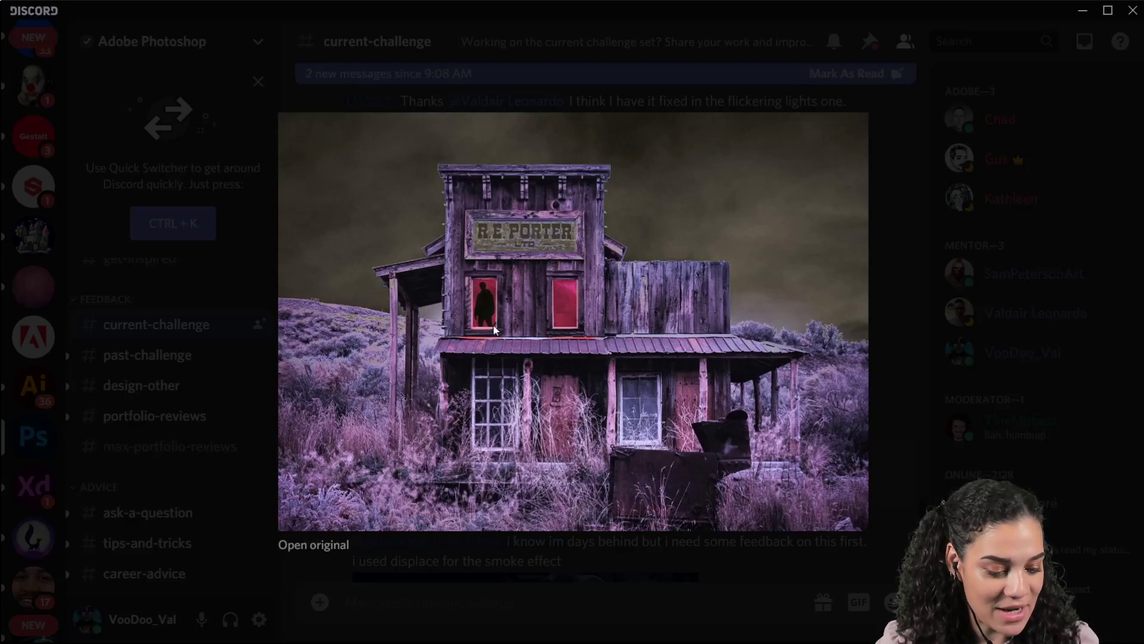
{"action": "left_click", "coordinate": [919, 312]}
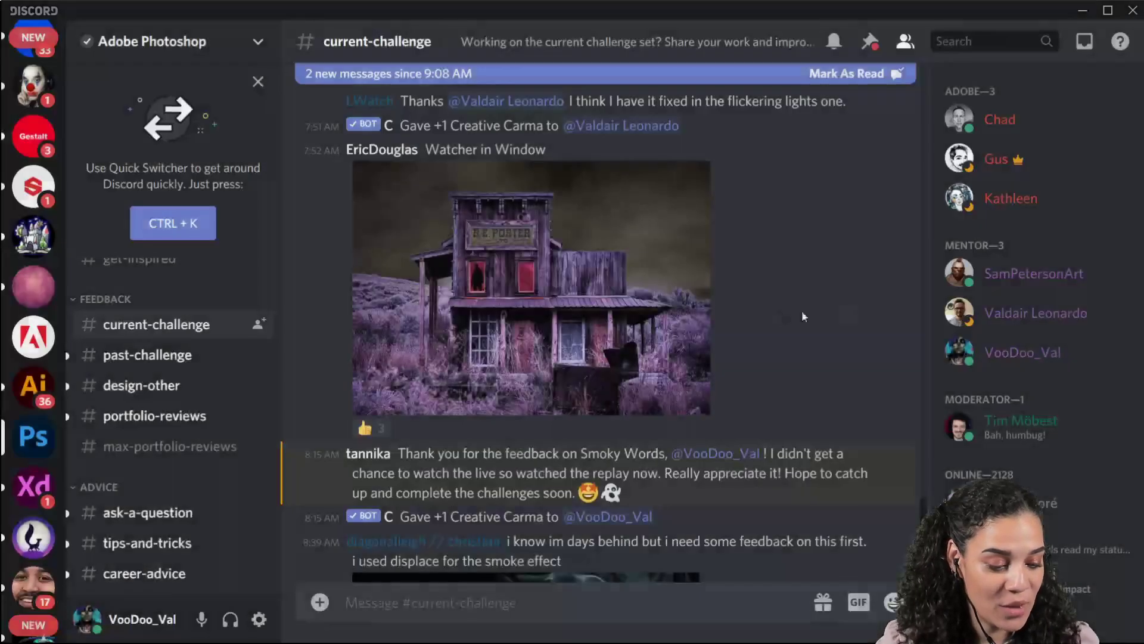
{"action": "scroll", "coordinate": [632, 323], "scroll_direction": "up", "scroll_amount": 6}
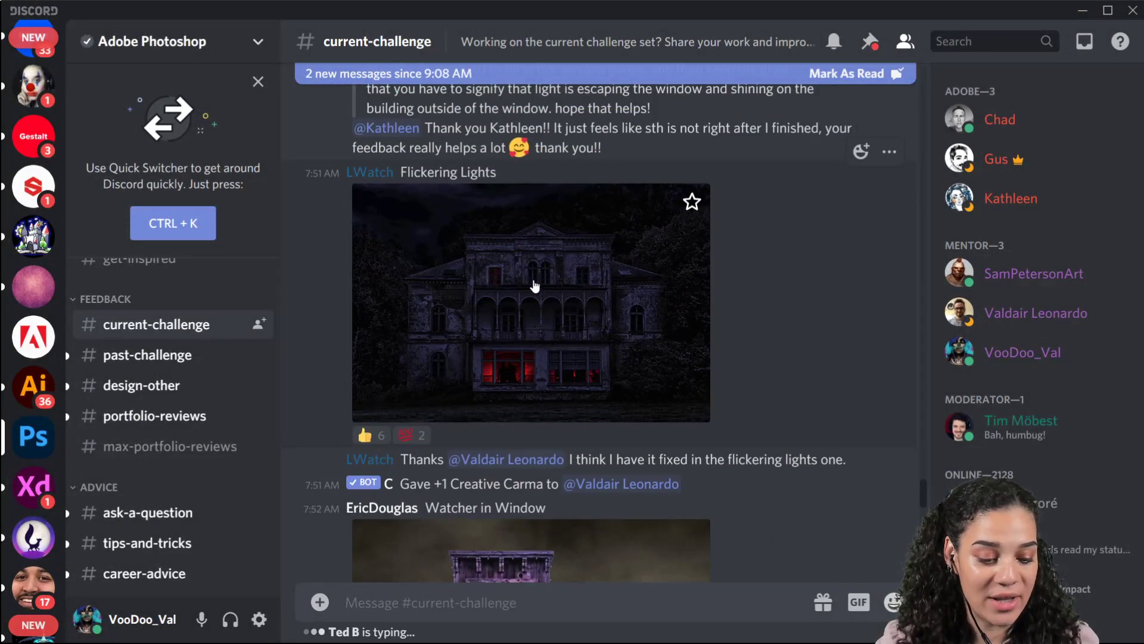
{"action": "left_click", "coordinate": [535, 280]}
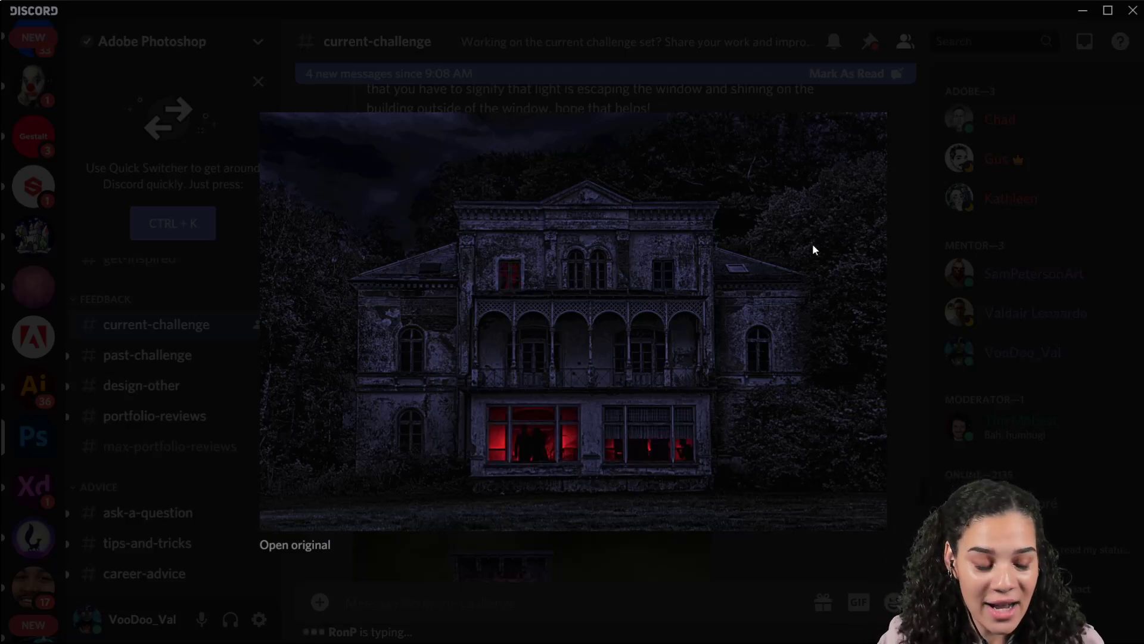
{"action": "left_click", "coordinate": [870, 57]}
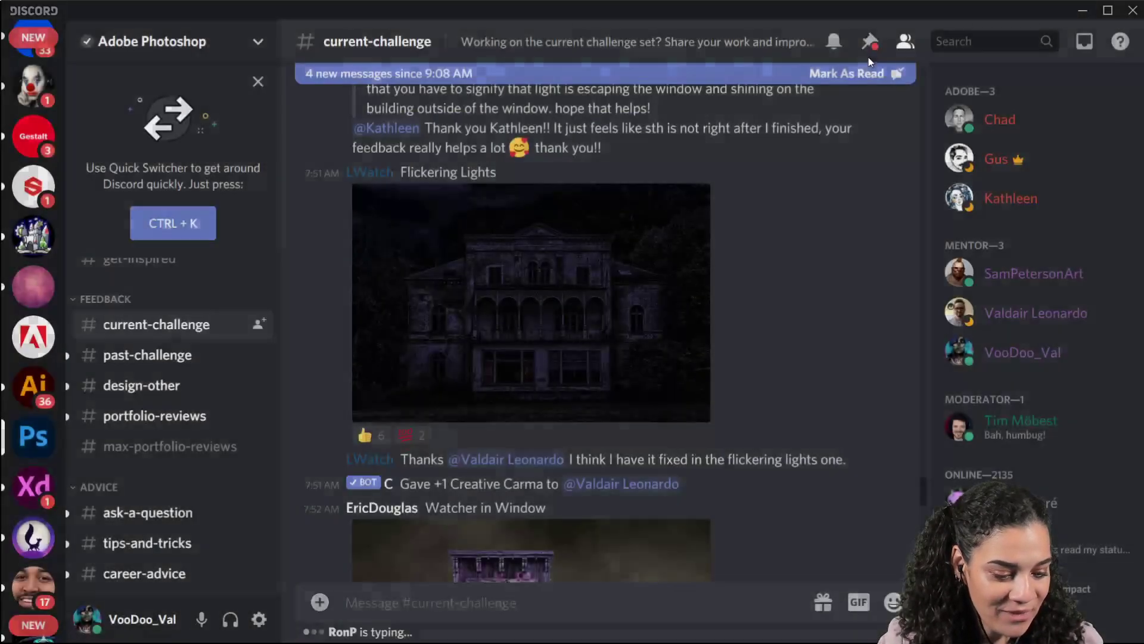
- Find the Bates Motel submission further back in the channel, view it enlarged and close the preview
{"action": "scroll", "coordinate": [765, 403], "scroll_direction": "up", "scroll_amount": 10}
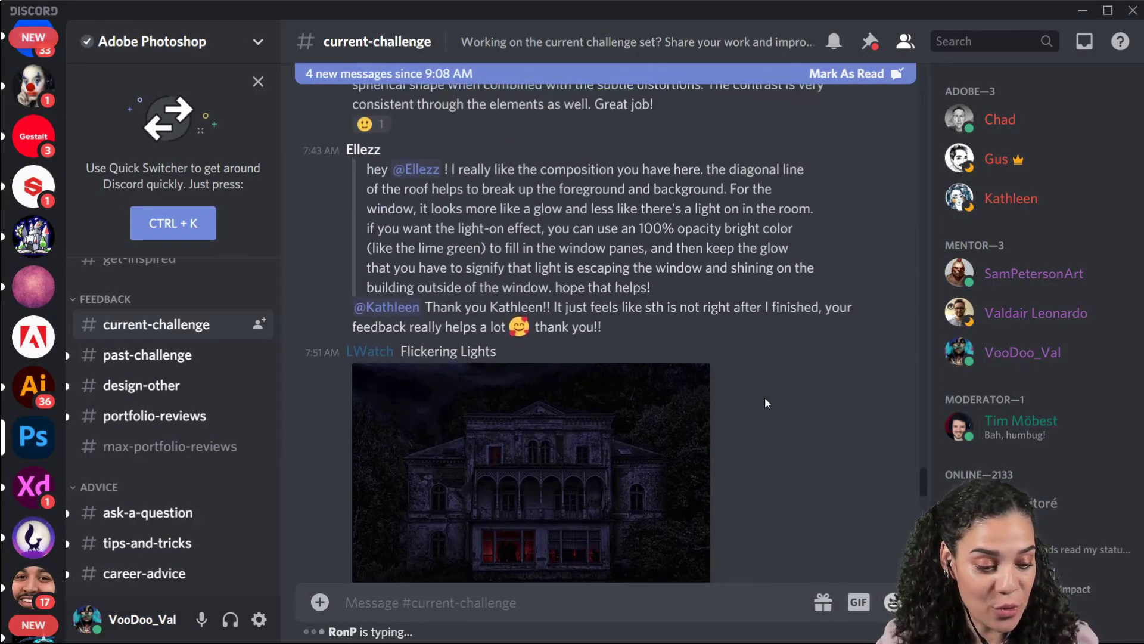
{"action": "scroll", "coordinate": [858, 417], "scroll_direction": "up", "scroll_amount": 3}
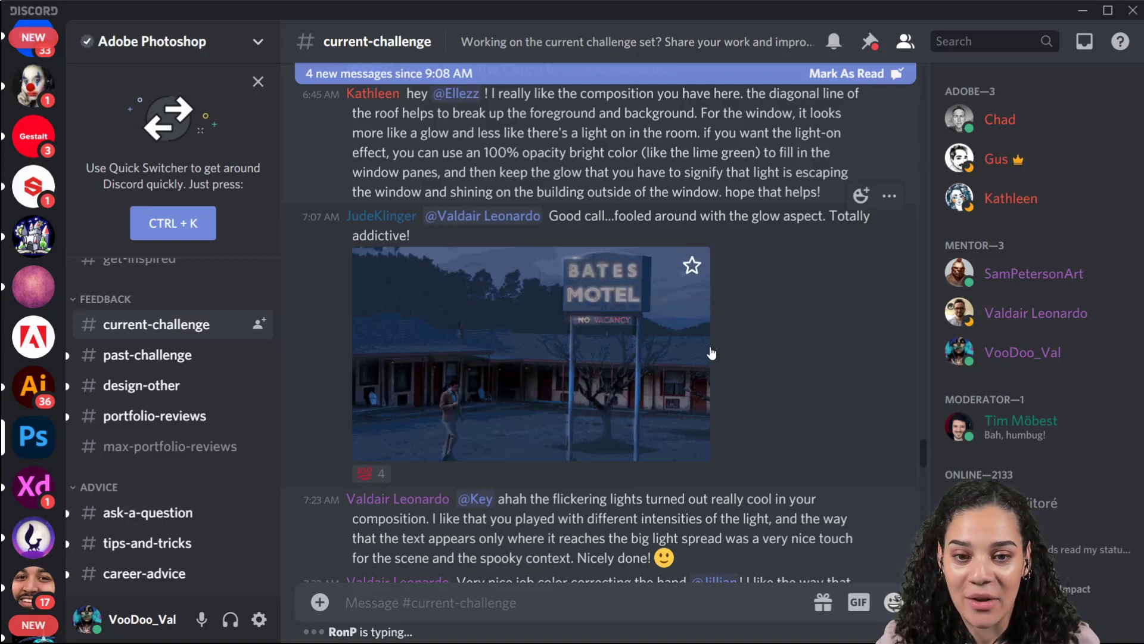
{"action": "left_click", "coordinate": [601, 340]}
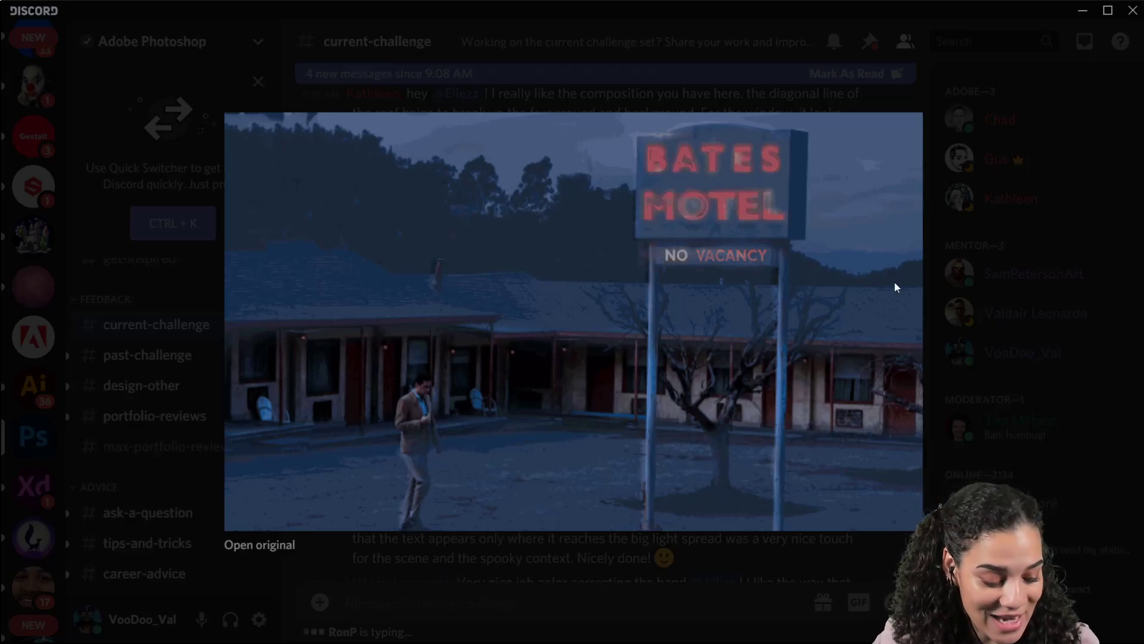
{"action": "left_click", "coordinate": [800, 80]}
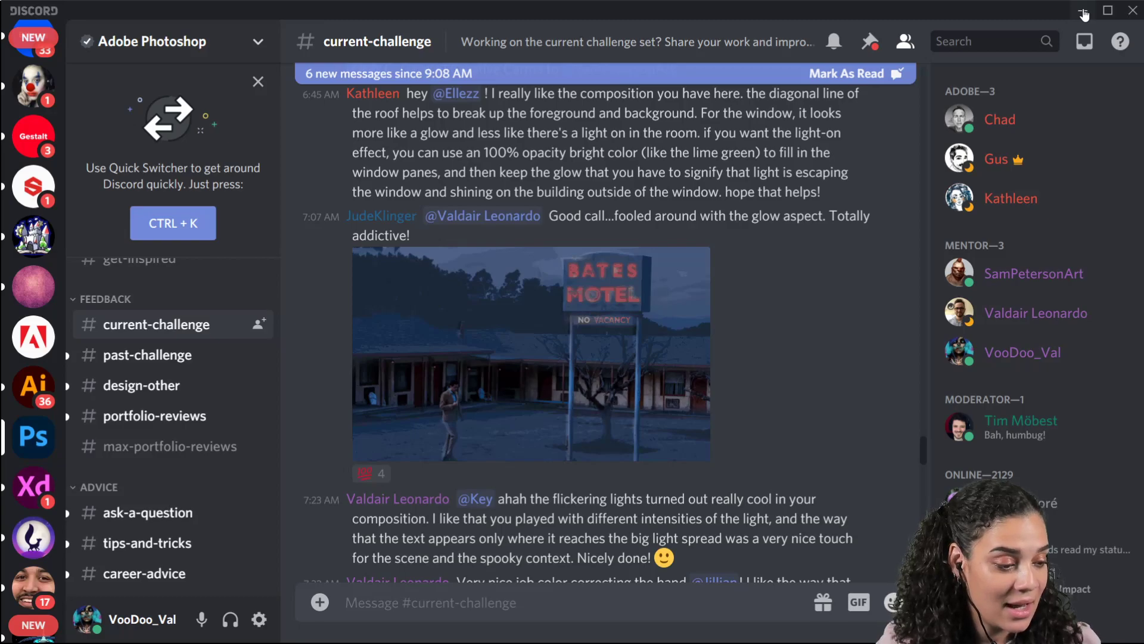
- Switch to Photoshop and hide the INFO layer group in STARTER_FILE_7.psd
{"action": "left_click", "coordinate": [1083, 12]}
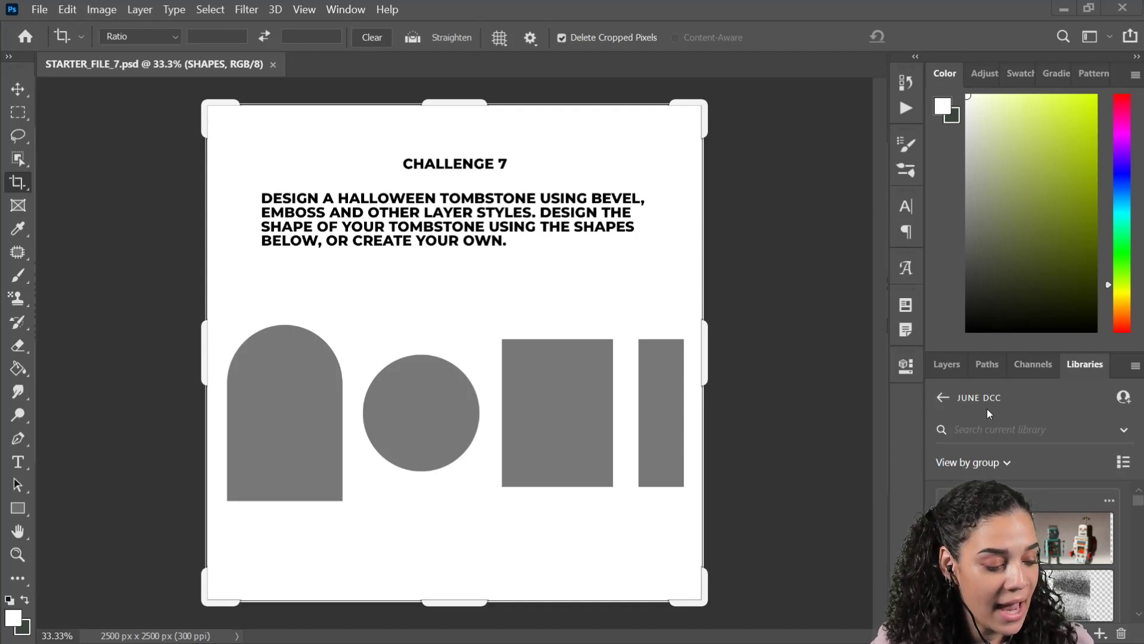
{"action": "left_click", "coordinate": [949, 365]}
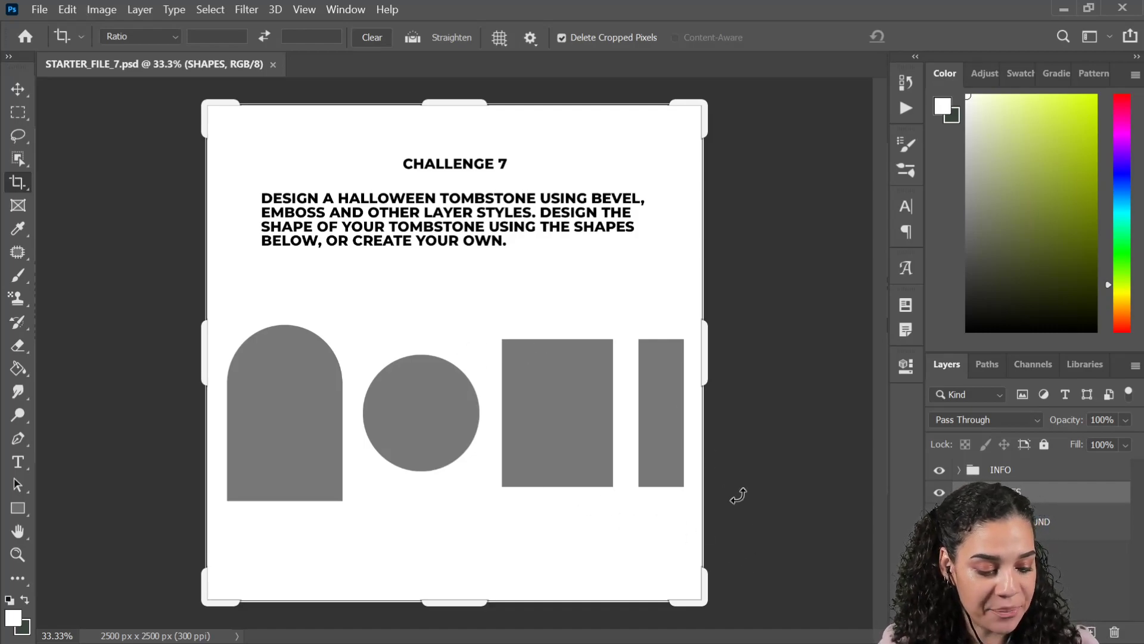
{"action": "left_click", "coordinate": [939, 470]}
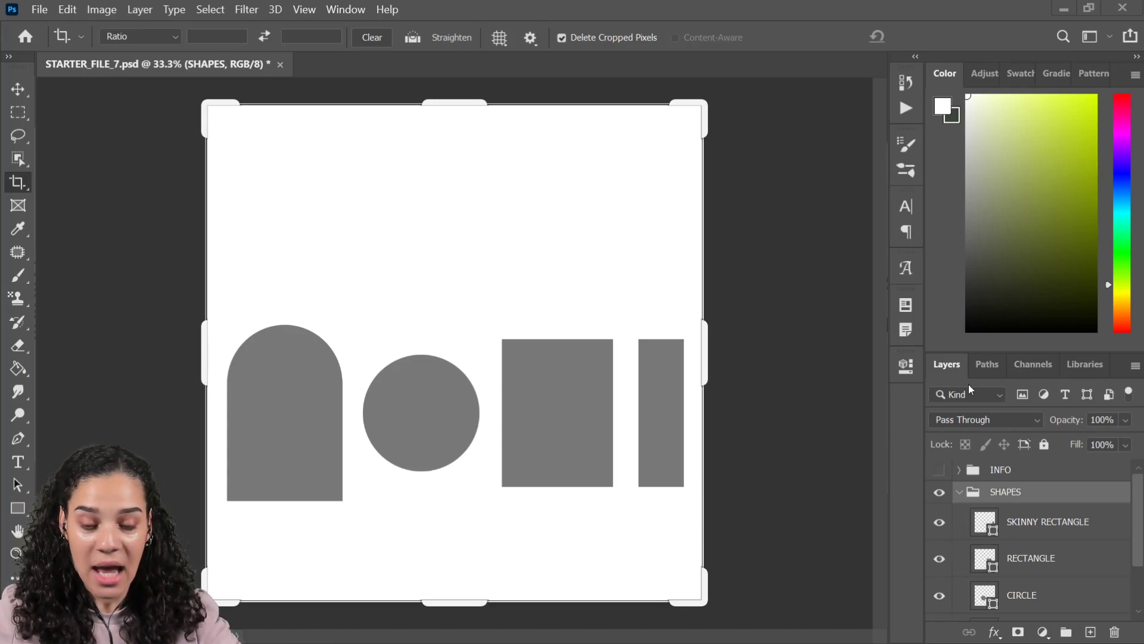
- Inspect the SHAPES group by hiding the CIRCLE, RECTANGLE and SKINNY RECTANGLE layers and showing them again
{"action": "scroll", "coordinate": [1041, 536], "scroll_direction": "down", "scroll_amount": 1}
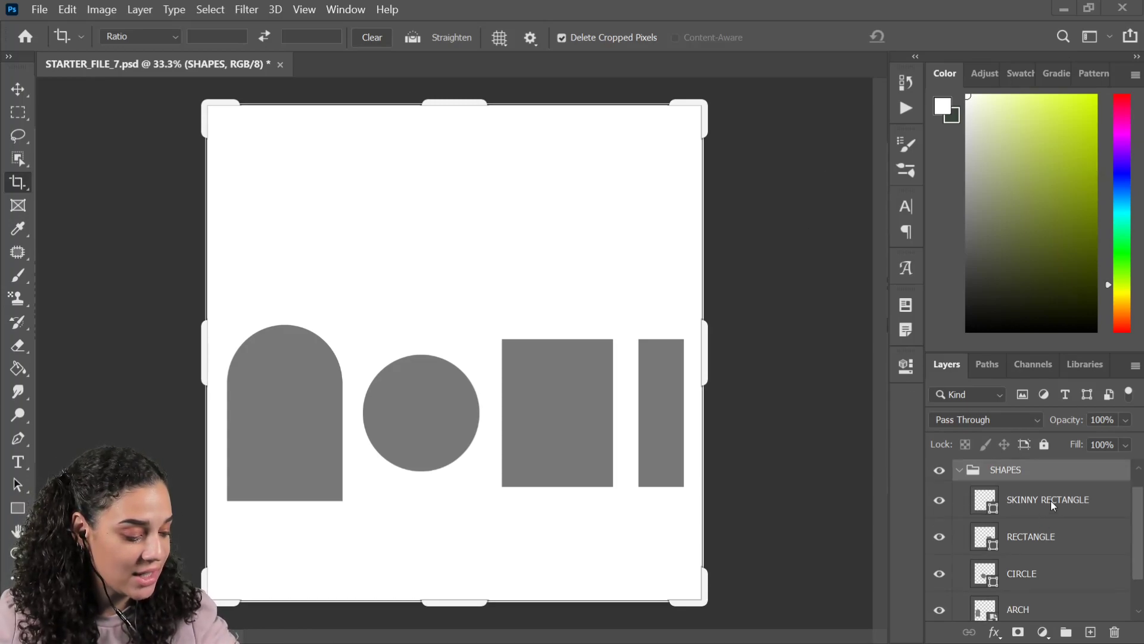
{"action": "scroll", "coordinate": [1050, 501], "scroll_direction": "down", "scroll_amount": 1}
{"action": "scroll", "coordinate": [1050, 501], "scroll_direction": "down", "scroll_amount": 1}
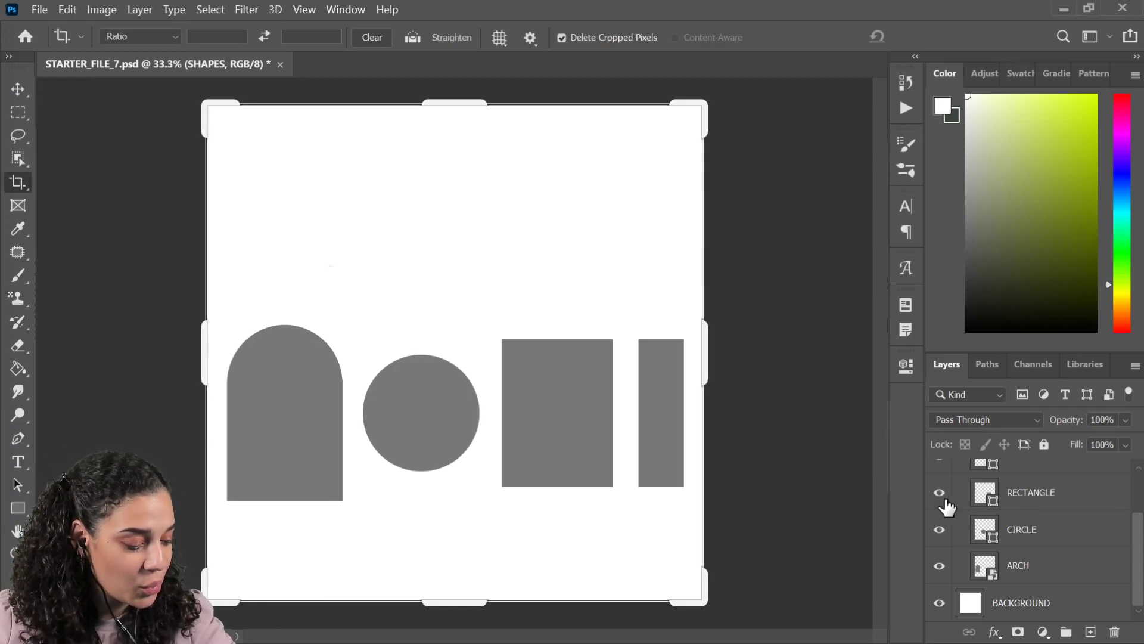
{"action": "scroll", "coordinate": [958, 511], "scroll_direction": "up", "scroll_amount": 1}
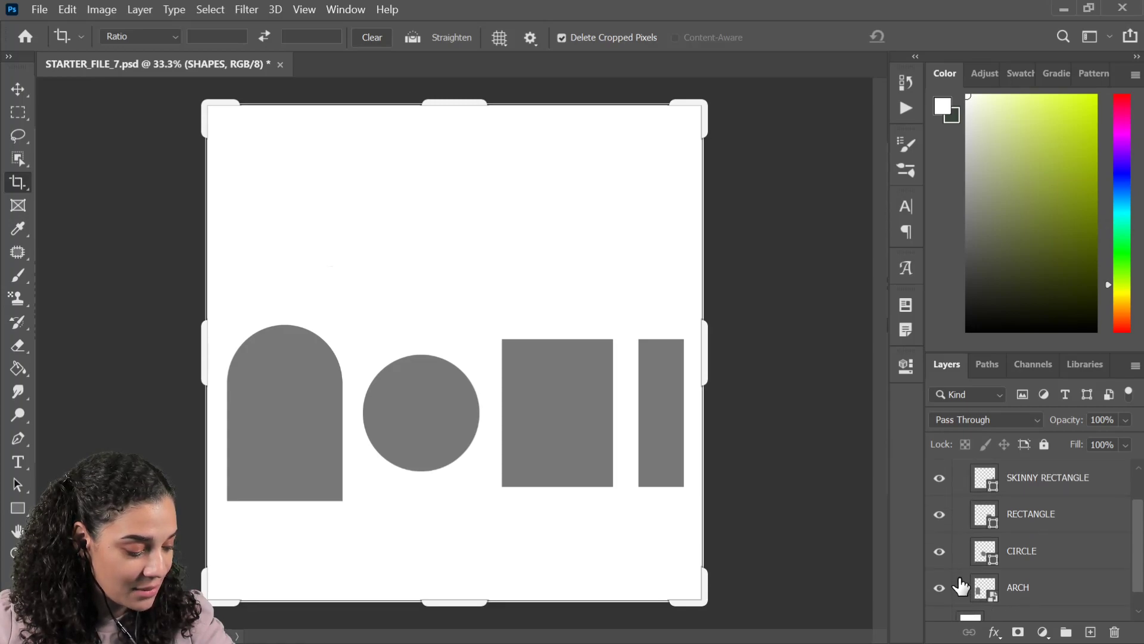
{"action": "left_click", "coordinate": [940, 551]}
{"action": "left_click", "coordinate": [940, 514]}
{"action": "left_click", "coordinate": [940, 477]}
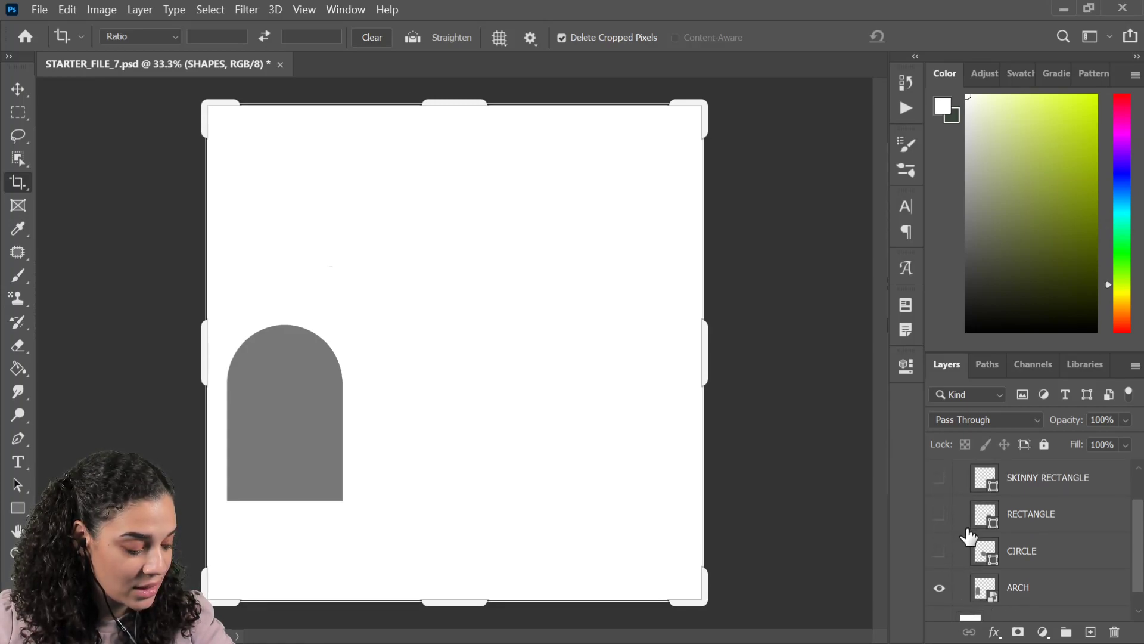
{"action": "left_click", "coordinate": [940, 551]}
{"action": "left_click", "coordinate": [940, 513]}
{"action": "left_click", "coordinate": [940, 477]}
- Move the ARCH layer out of the SHAPES group to directly above it, and collapse the group
{"action": "left_click_drag", "start_coordinate": [1063, 601], "coordinate": [1056, 484]}
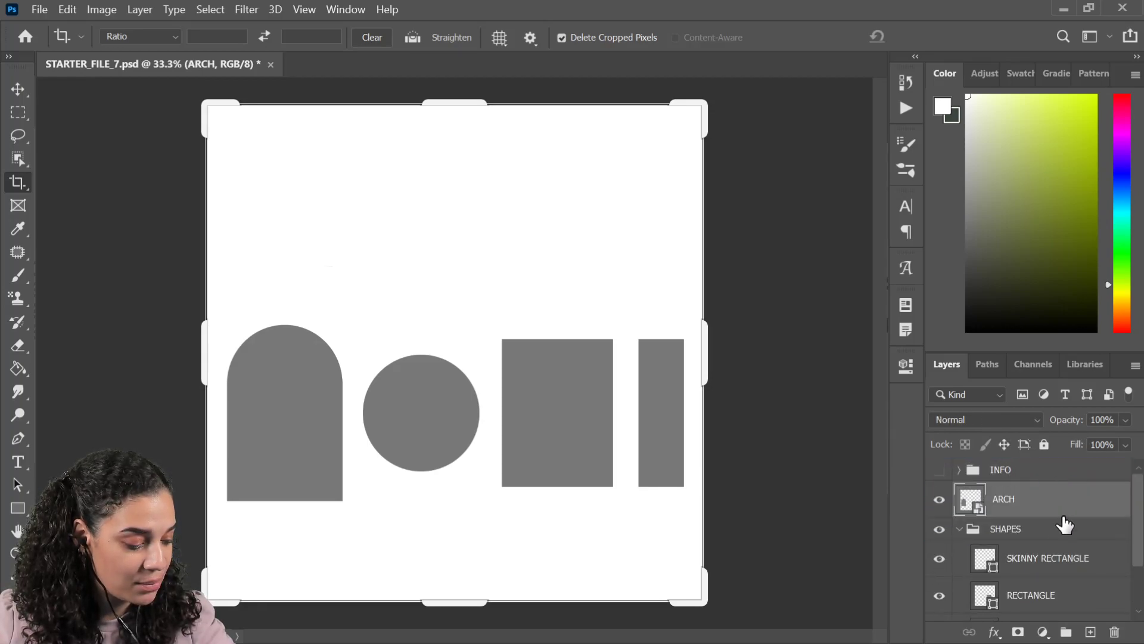
{"action": "left_click", "coordinate": [958, 529]}
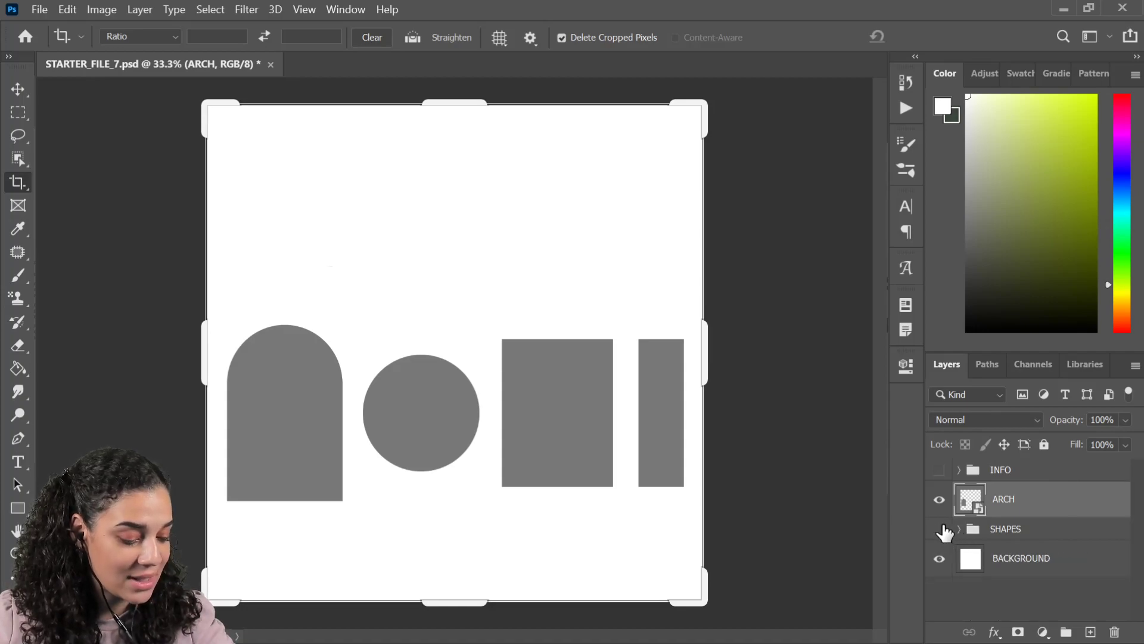
- Hide the SHAPES layer group, leaving the ARCH layer on the white background
{"action": "left_click", "coordinate": [940, 529]}
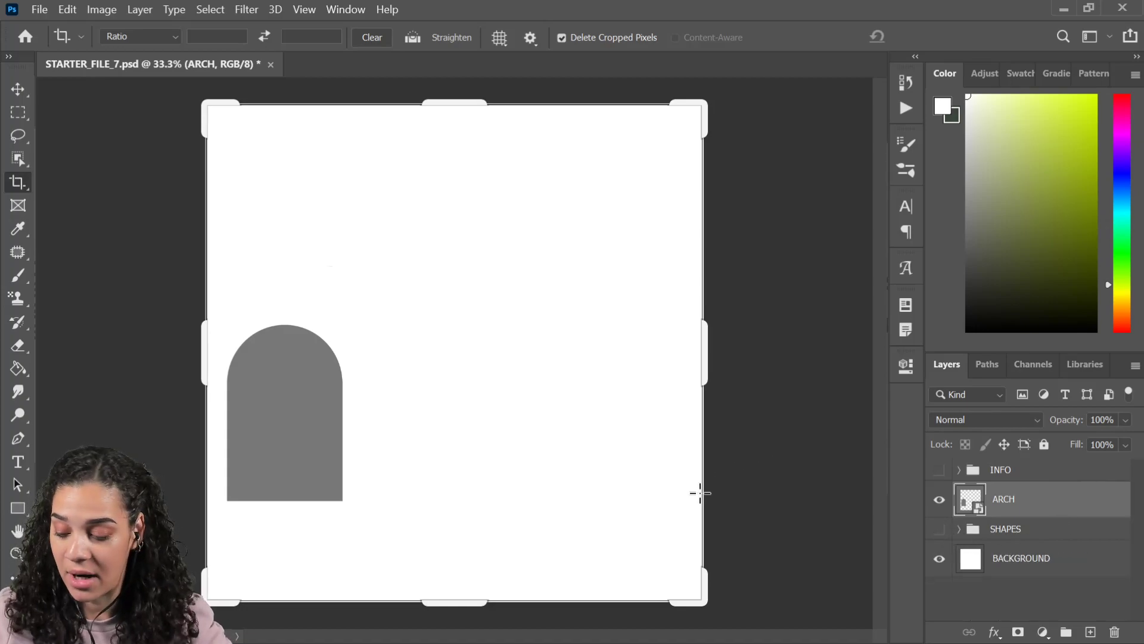
{"action": "key", "text": "ctrl+t"}
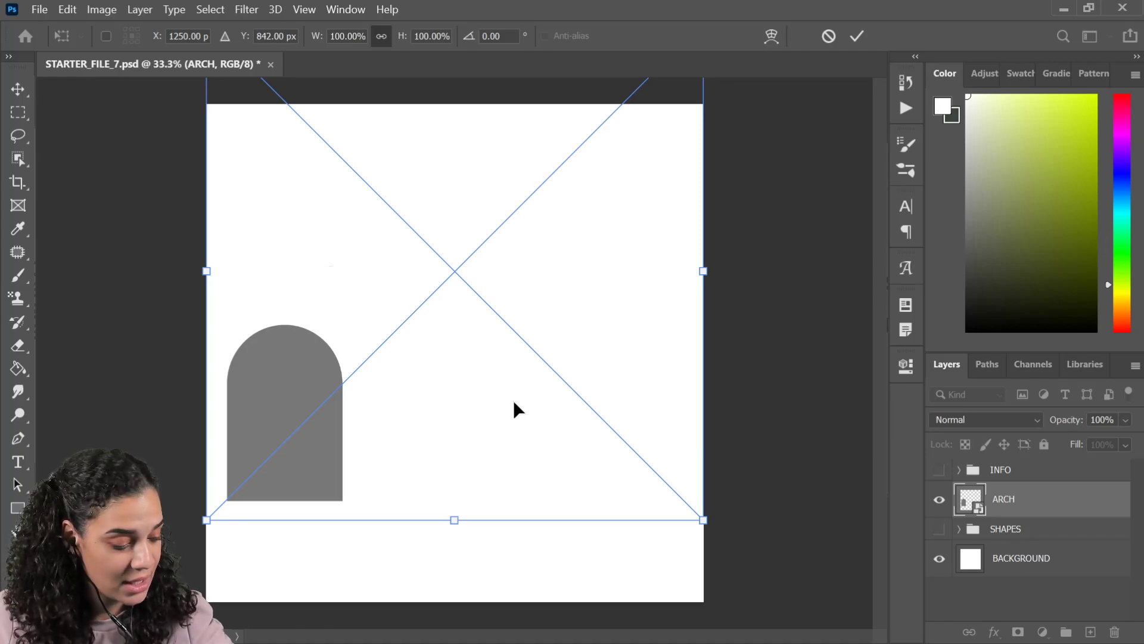
{"action": "key", "text": "c"}
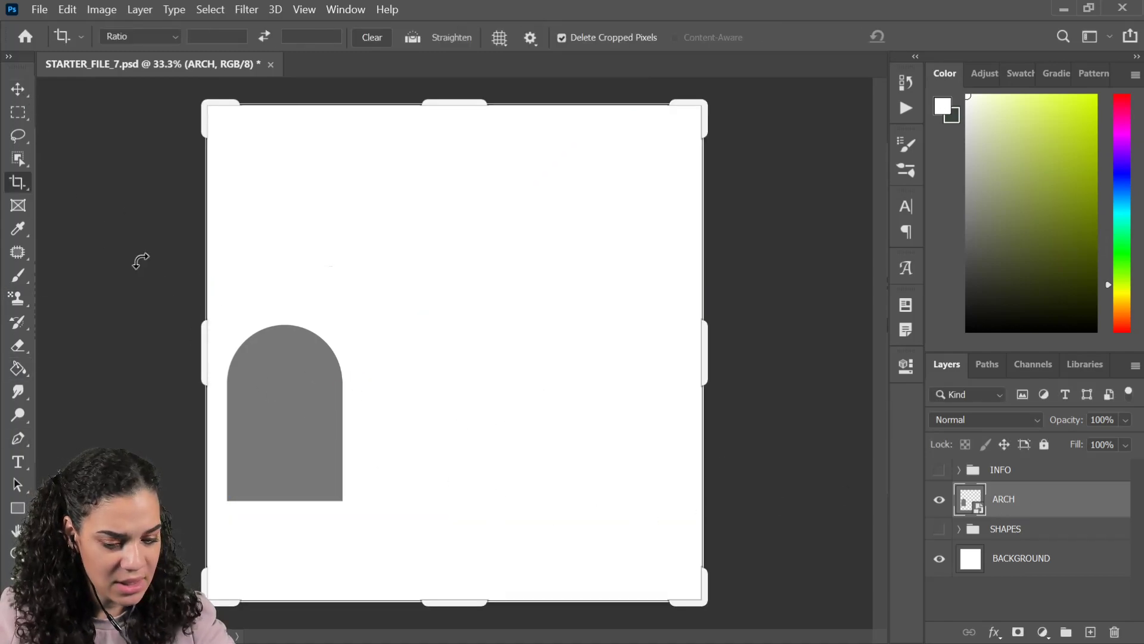
- Select the outline of the ARCH layer, copy it to a new layer and hide the original ARCH layer
{"action": "left_click", "coordinate": [969, 504], "text": "ctrl"}
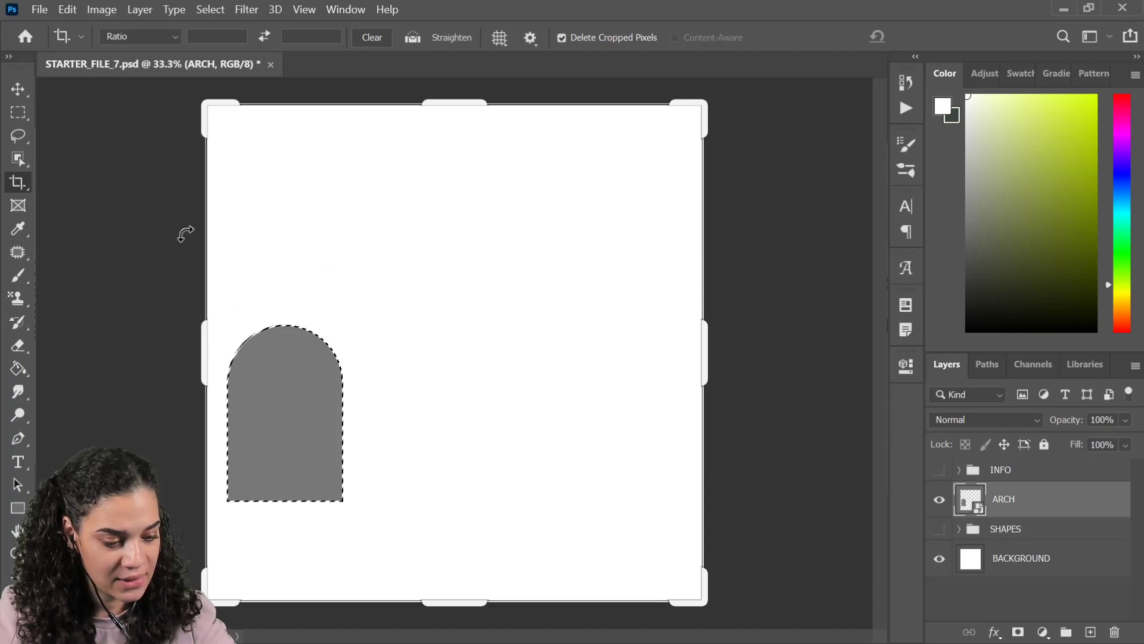
{"action": "key", "text": "ctrl+j"}
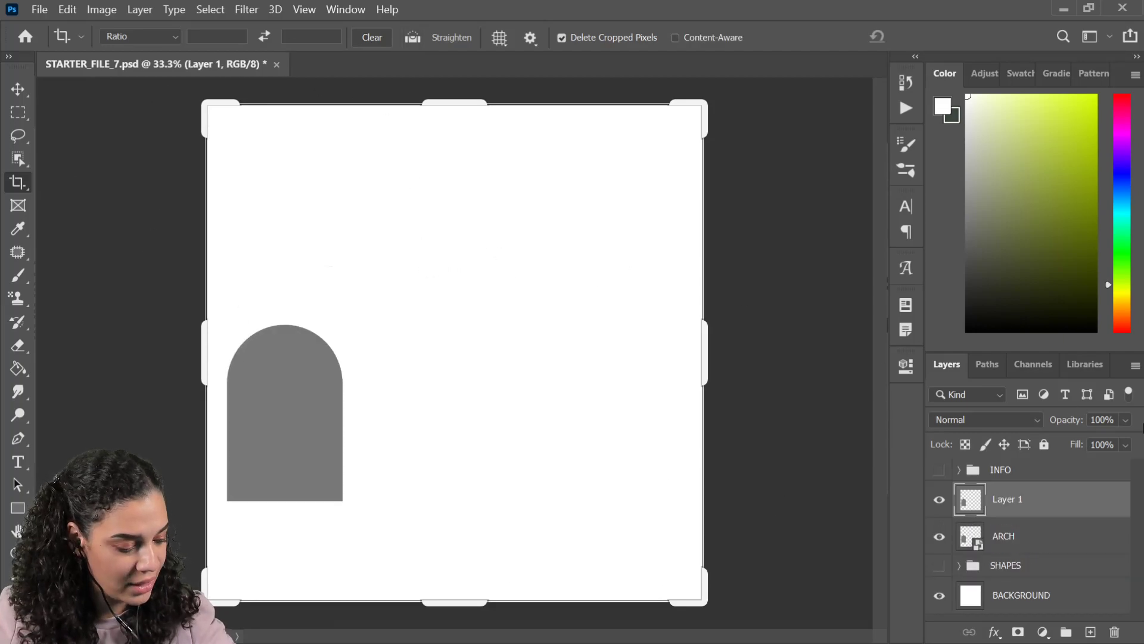
{"action": "left_click", "coordinate": [940, 537]}
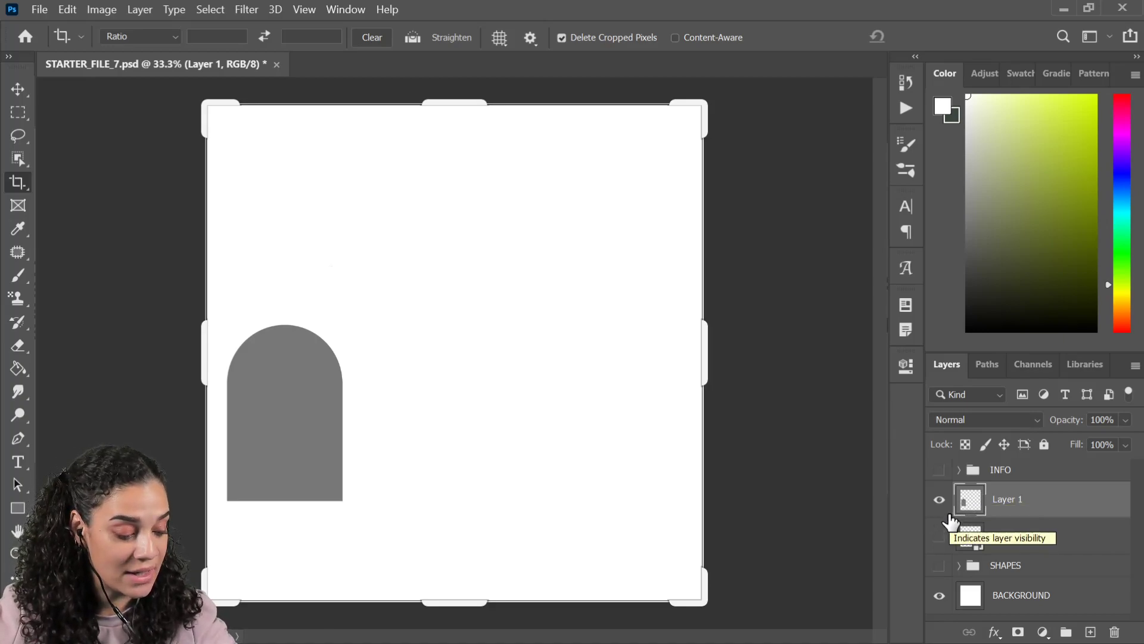
- Move the copied arch to the centre of the canvas and convert its layer to a smart object
{"action": "key", "text": "ctrl+t"}
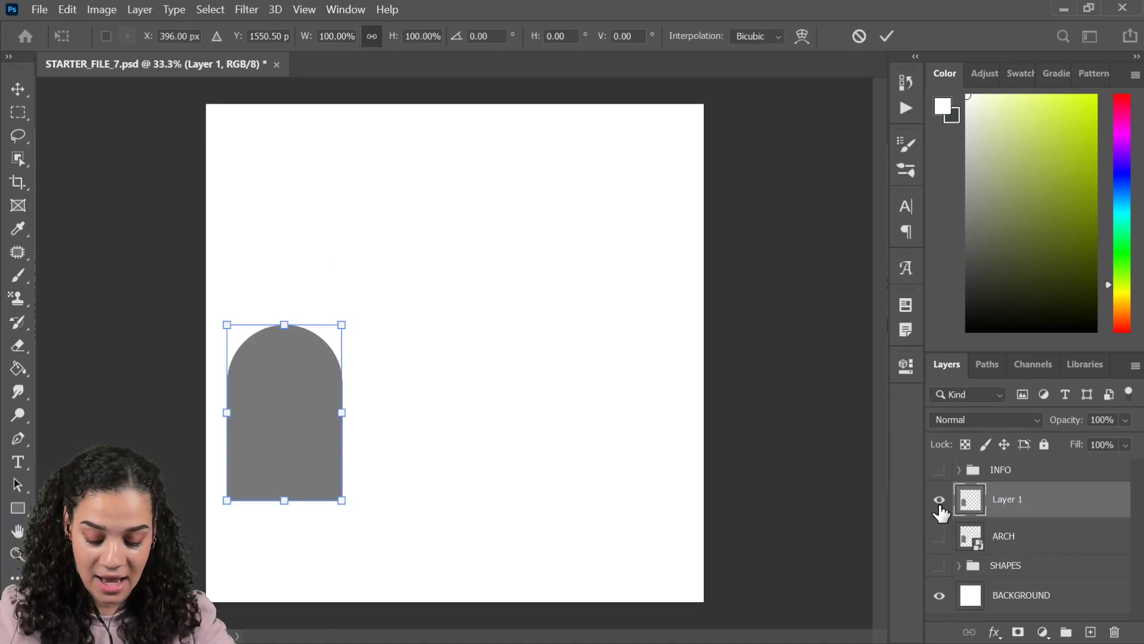
{"action": "left_click_drag", "start_coordinate": [255, 412], "coordinate": [439, 352]}
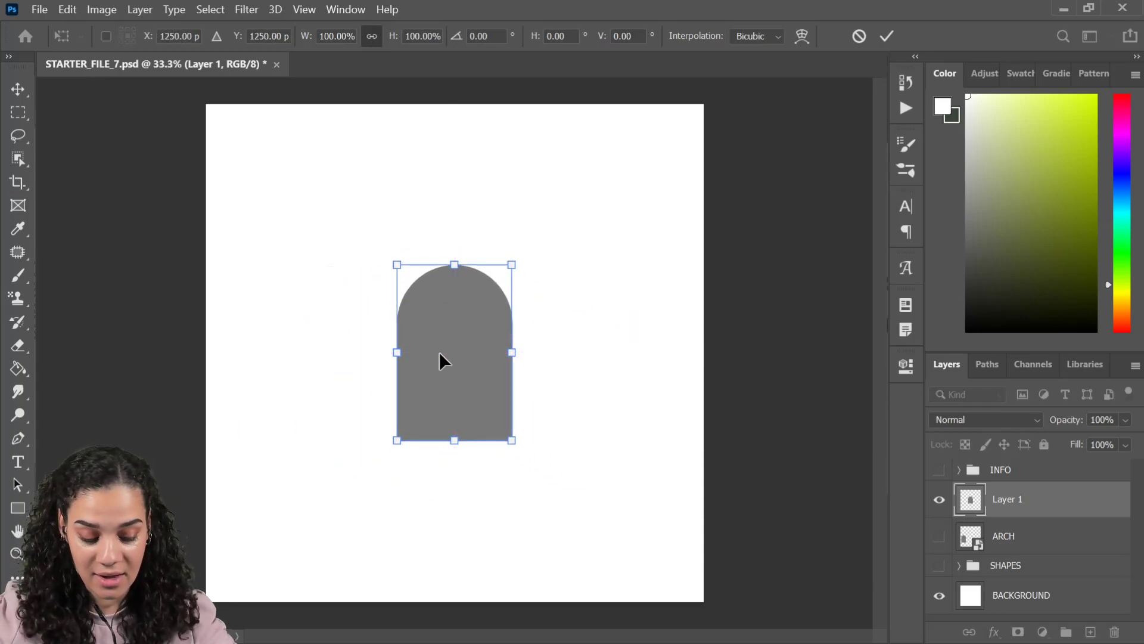
{"action": "key", "text": "Return"}
{"action": "key", "text": "c"}
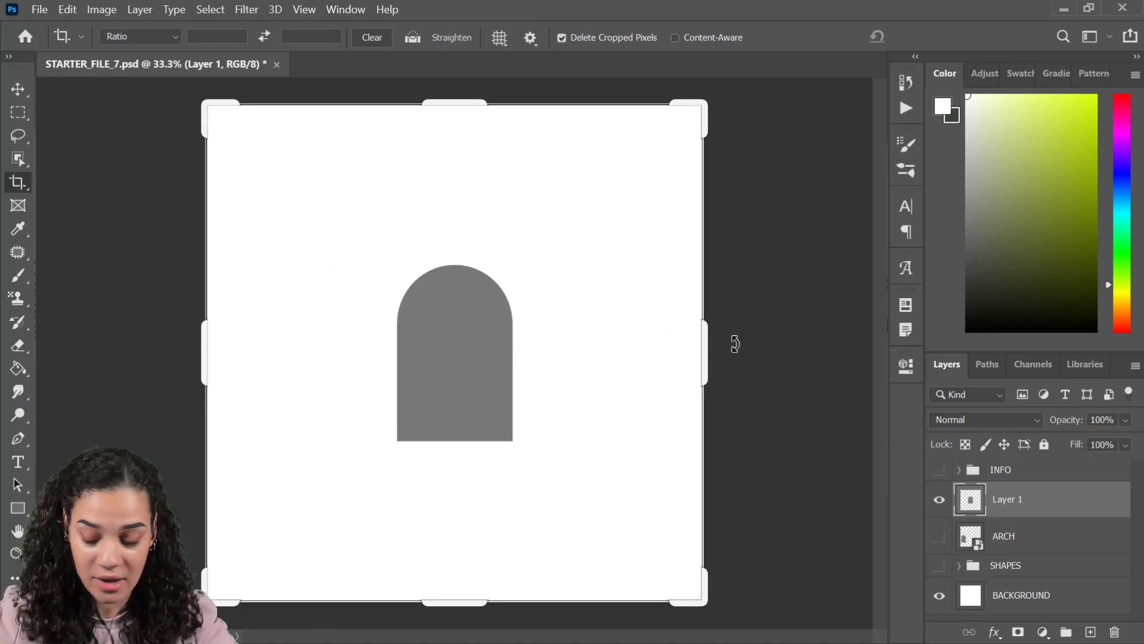
{"action": "right_click", "coordinate": [1037, 498]}
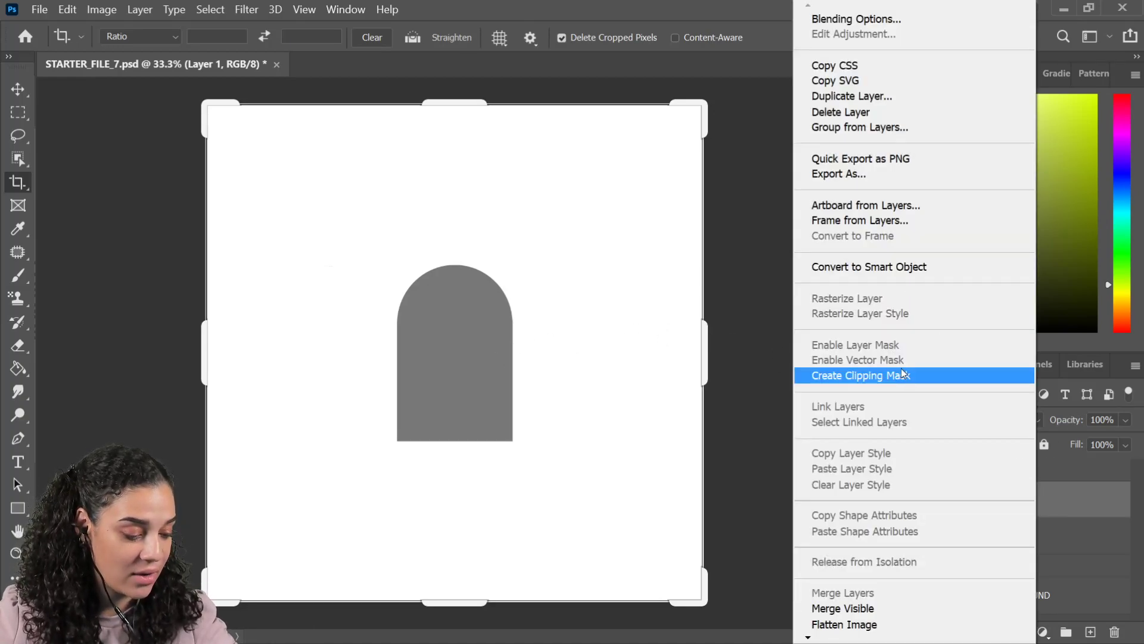
{"action": "left_click", "coordinate": [903, 269]}
- Make the original ARCH layer visible again and delete it
{"action": "left_click", "coordinate": [1052, 538]}
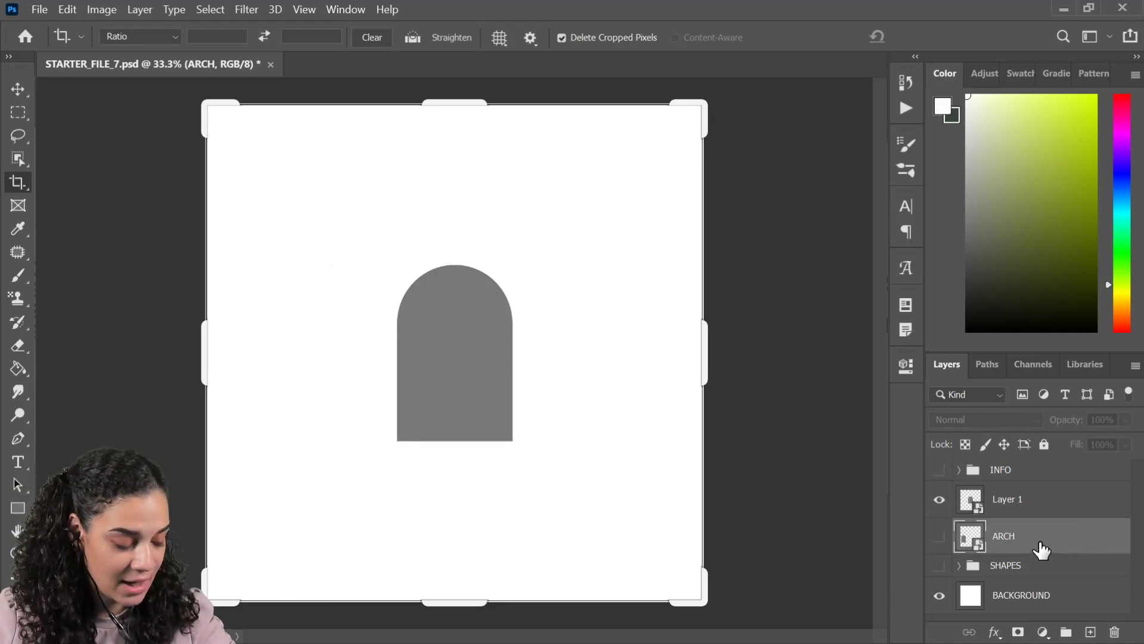
{"action": "left_click", "coordinate": [940, 538]}
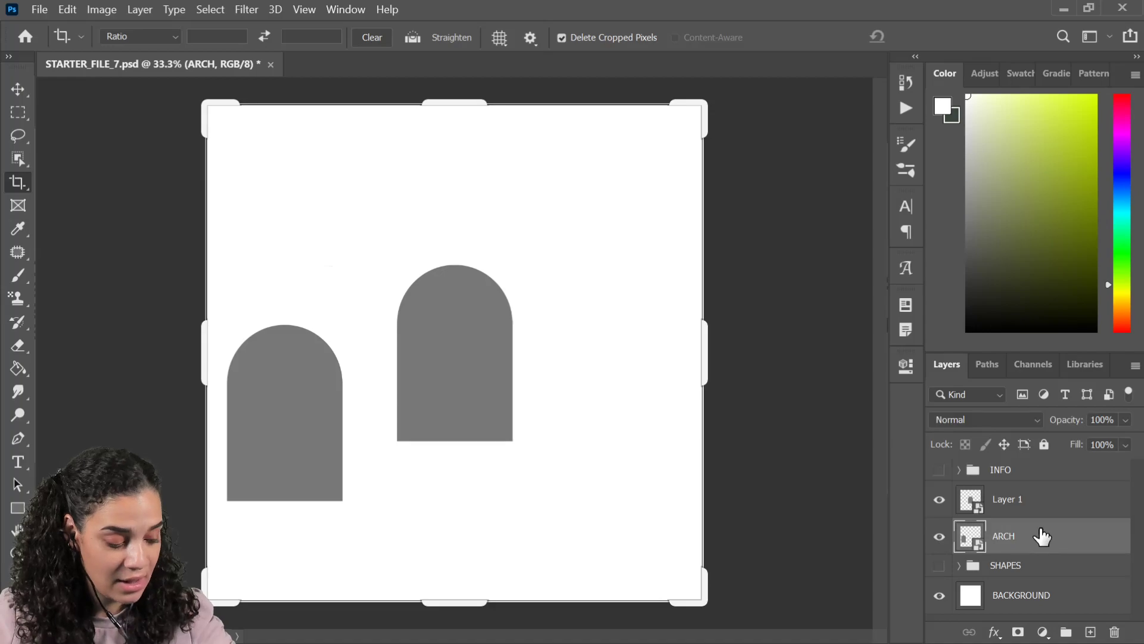
{"action": "right_click", "coordinate": [1022, 543]}
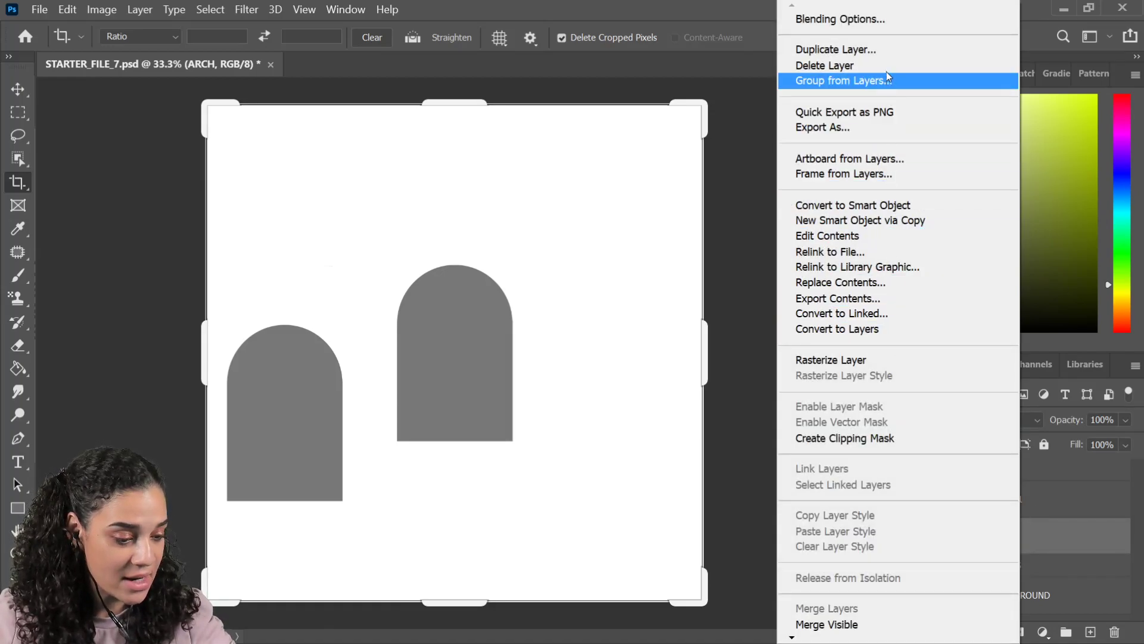
{"action": "key", "text": "Escape"}
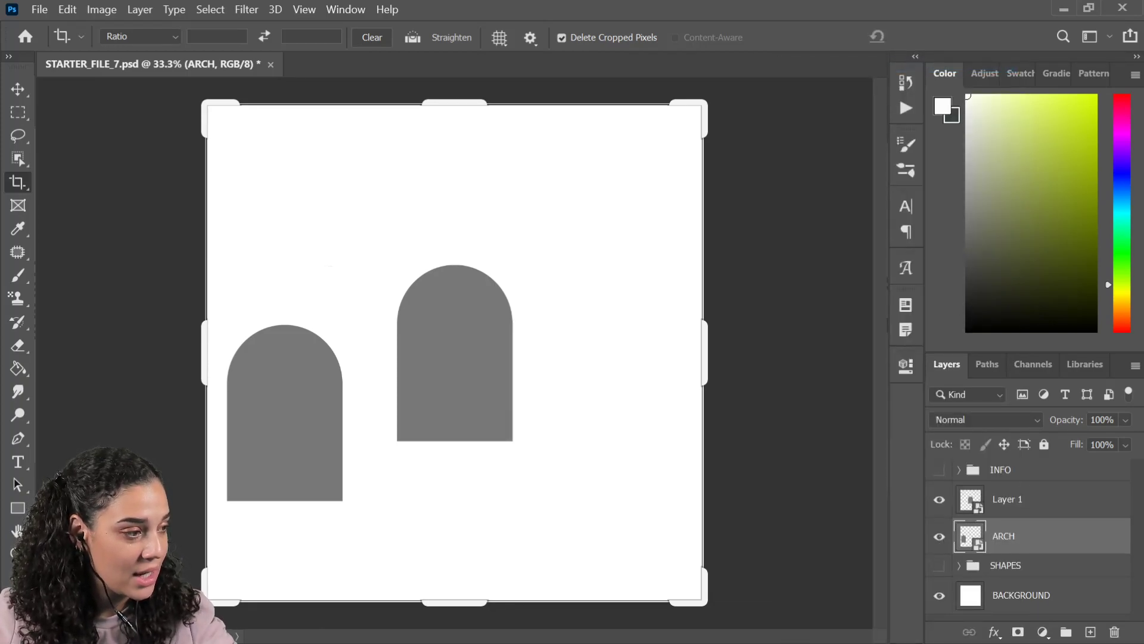
{"action": "key", "text": "Delete"}
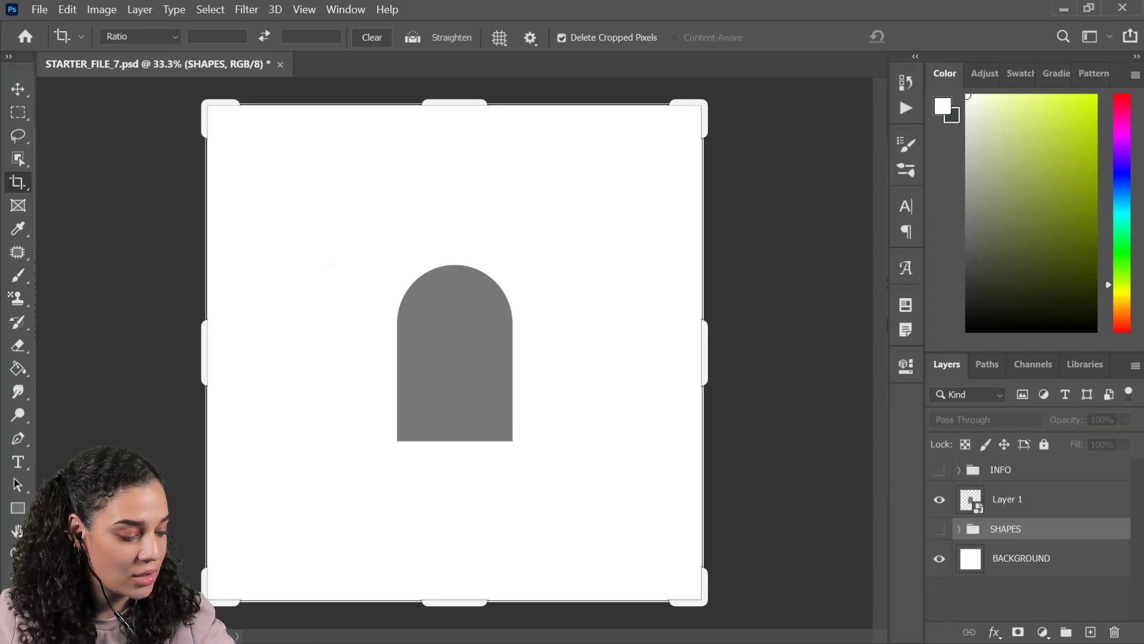
{"action": "left_click", "coordinate": [989, 500]}
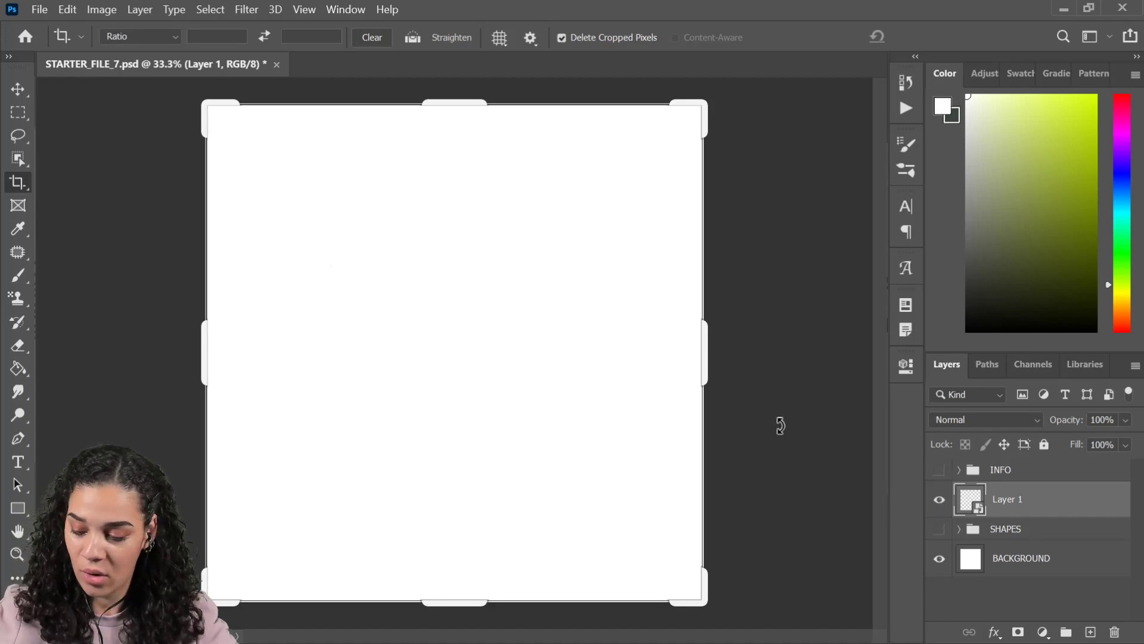
{"action": "key", "text": "Return"}
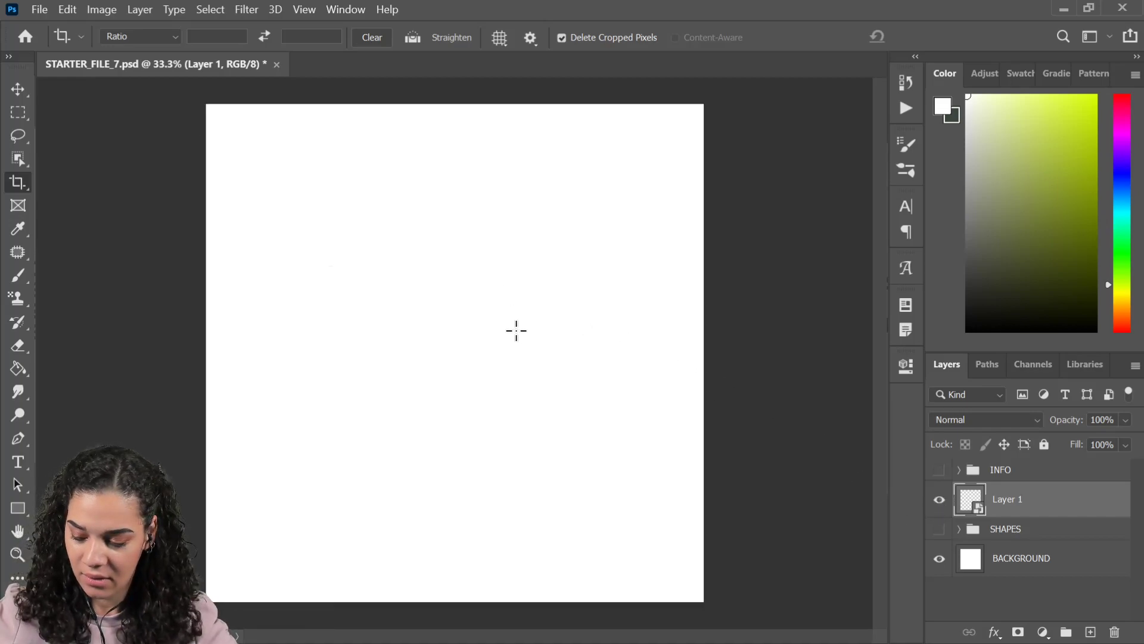
{"action": "key", "text": "b"}
{"action": "left_click", "coordinate": [18, 112]}
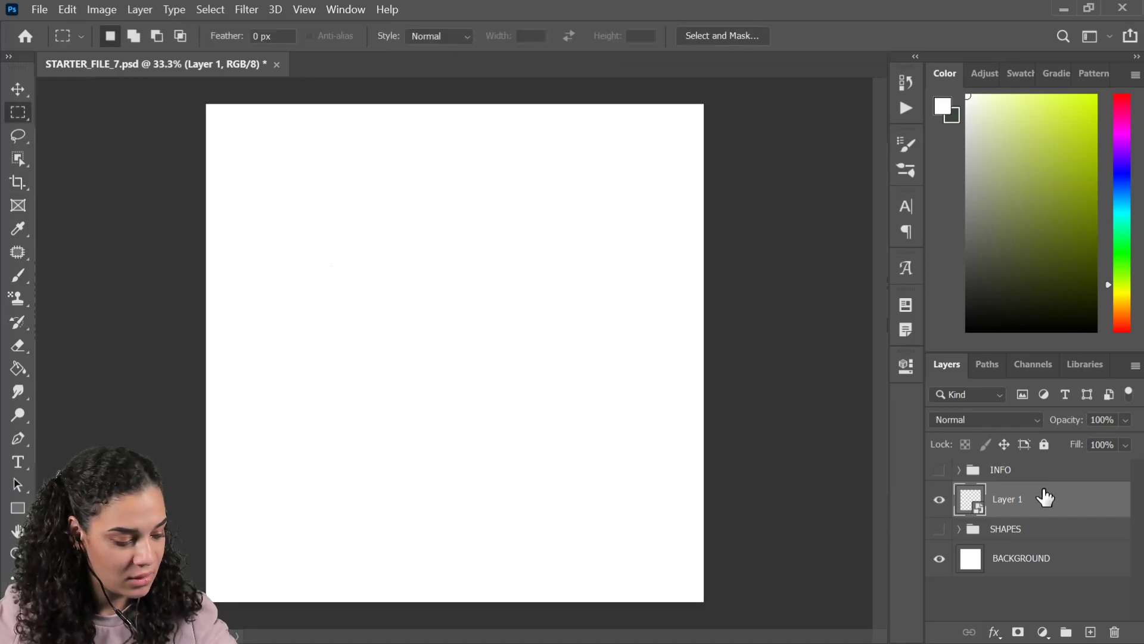
{"action": "left_click", "coordinate": [941, 499]}
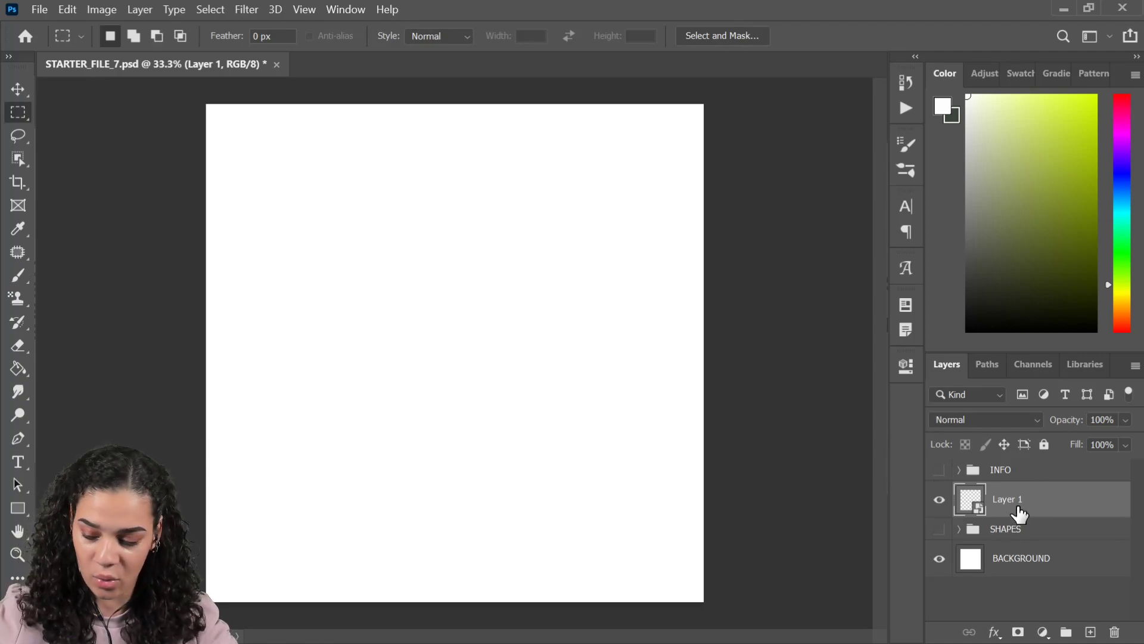
{"action": "key", "text": "shift+Tab"}
{"action": "key", "text": "shift+Tab"}
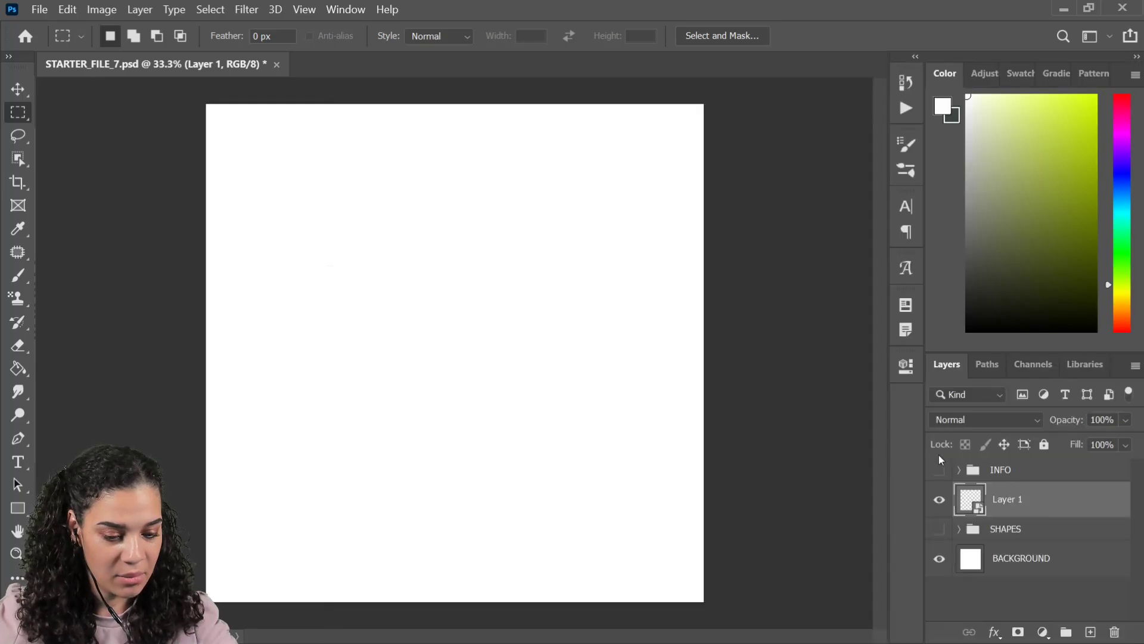
- Hide Layer 1 and add a new empty layer above it
{"action": "left_click", "coordinate": [942, 502]}
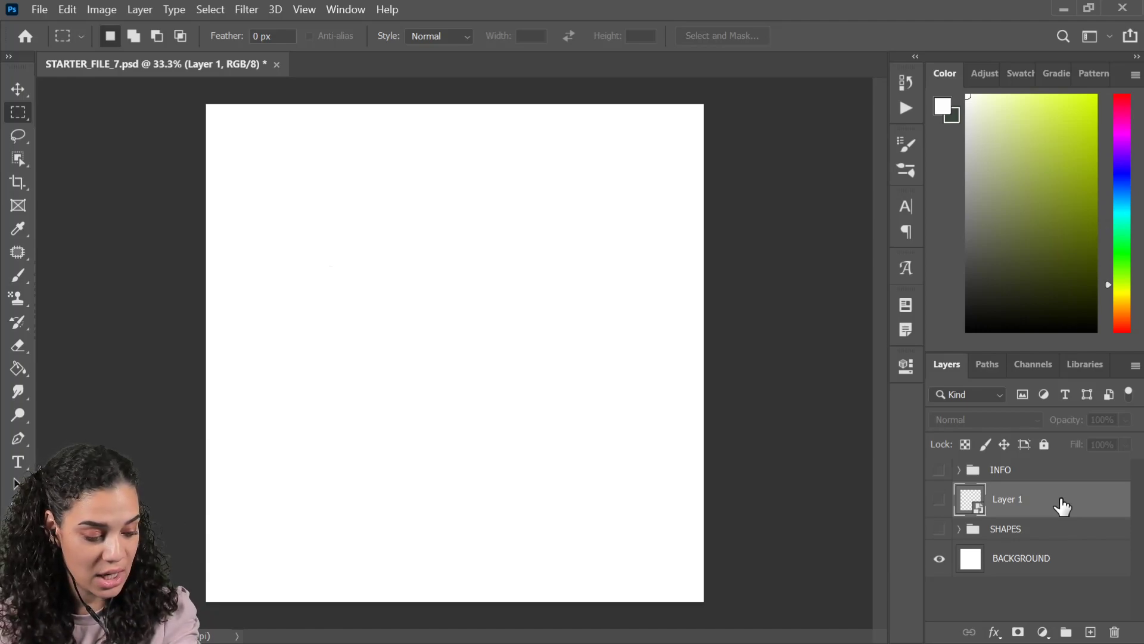
{"action": "key", "text": "ctrl+shift+n"}
{"action": "key", "text": "Return"}
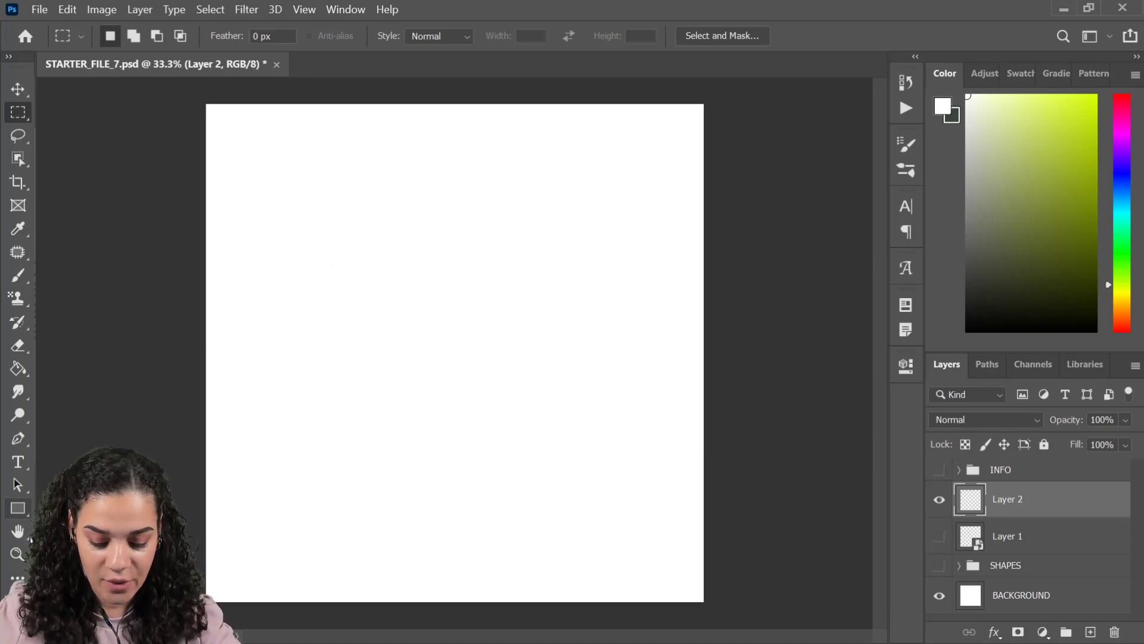
- Draw an upright rectangle shape about 599 by 857 px in the upper part of the canvas and fill it with medium gray
{"action": "left_click", "coordinate": [21, 510]}
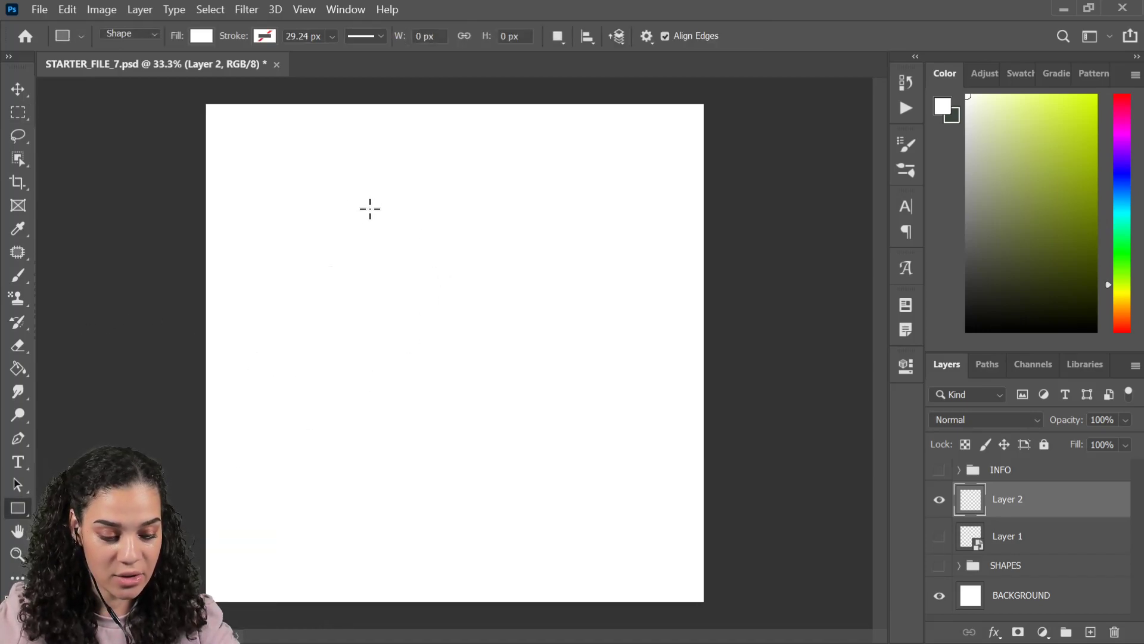
{"action": "left_click_drag", "start_coordinate": [357, 206], "coordinate": [475, 377]}
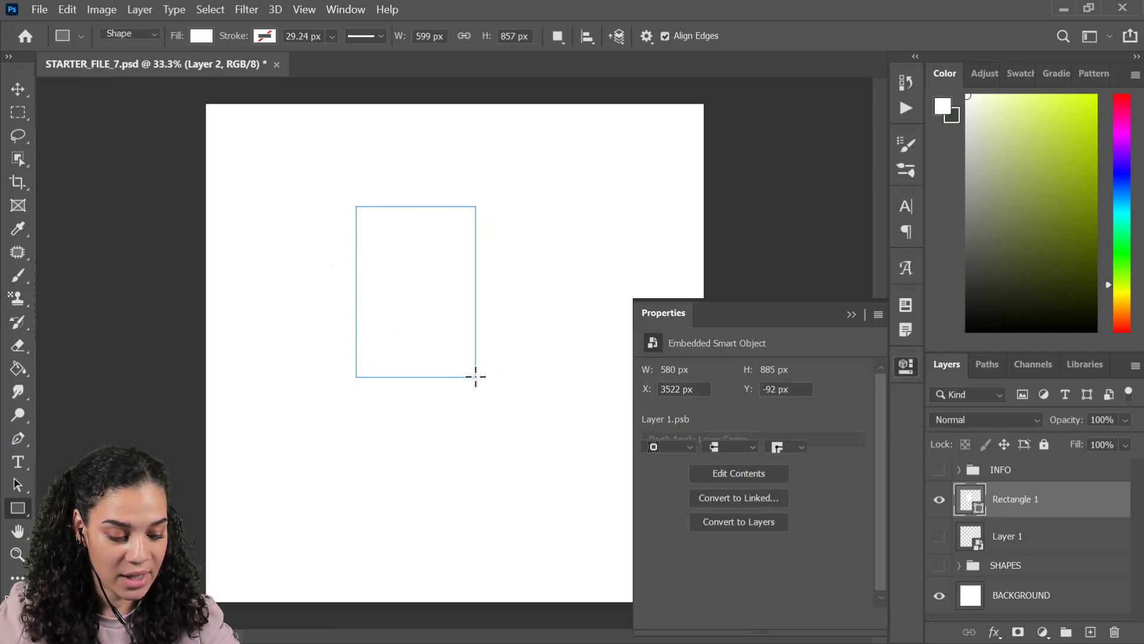
{"action": "left_click", "coordinate": [908, 368]}
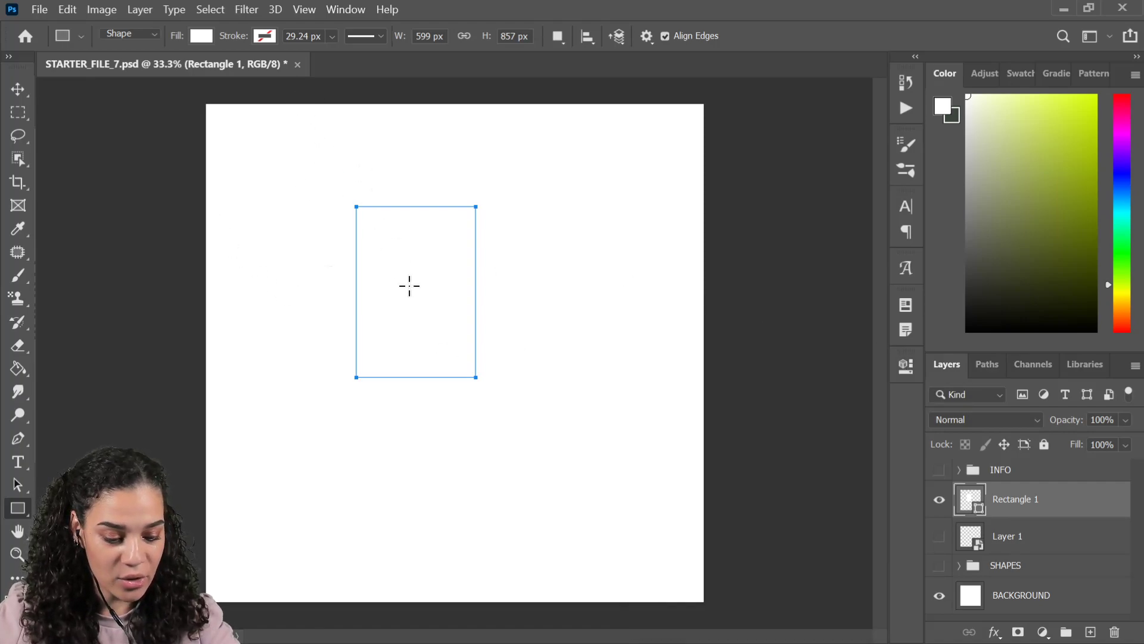
{"action": "left_click", "coordinate": [201, 36]}
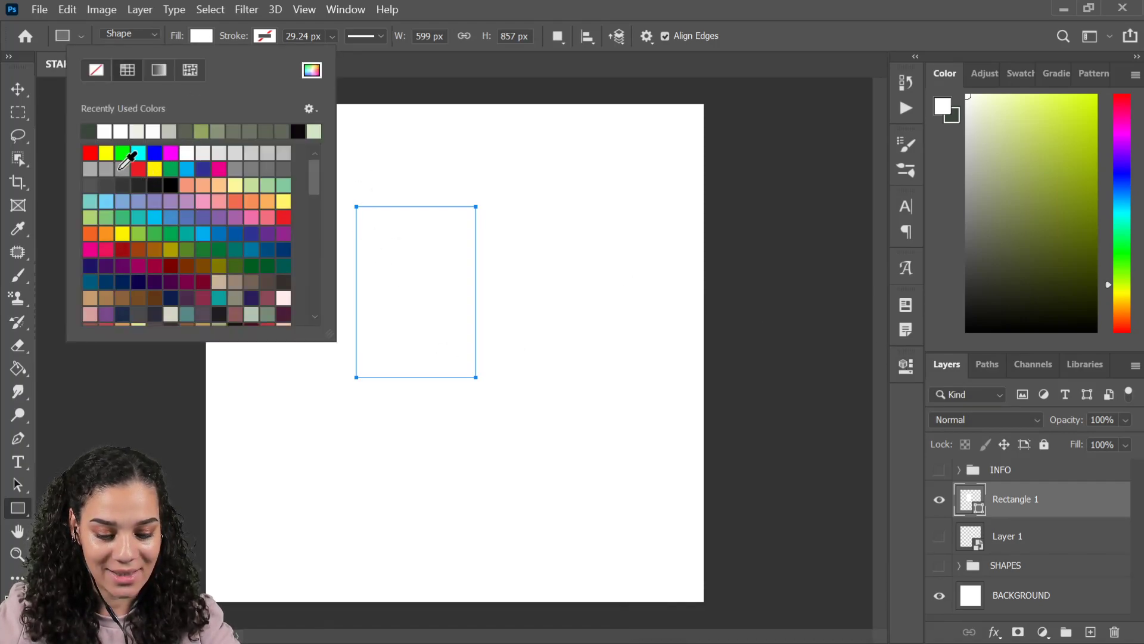
{"action": "left_click", "coordinate": [106, 169]}
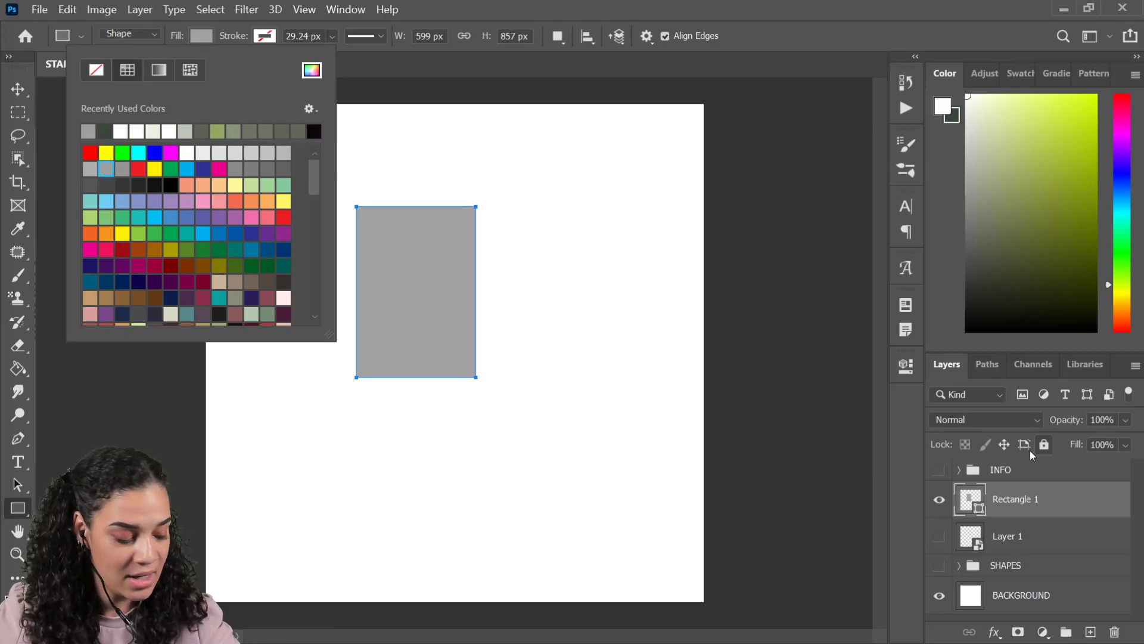
{"action": "left_click", "coordinate": [1055, 503]}
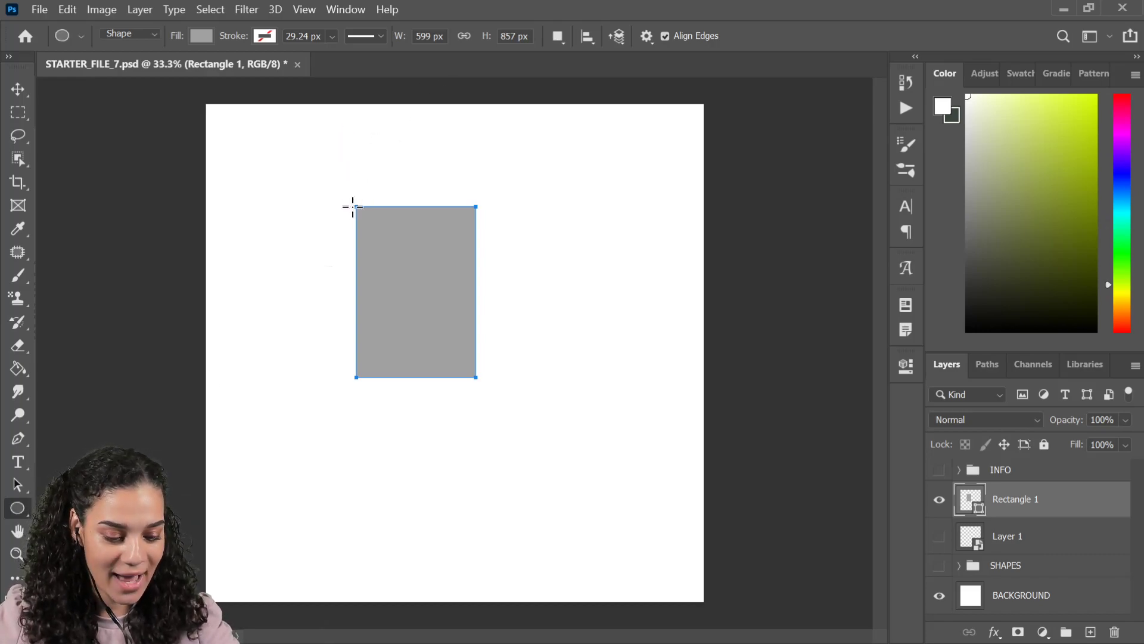
- Draw a circle about 597 px in diameter, centred on the gray rectangle's top edge and matching its width
{"action": "left_click_drag", "start_coordinate": [356, 206], "coordinate": [721, 144]}
{"action": "left_click_drag", "start_coordinate": [721, 144], "coordinate": [709, 149]}
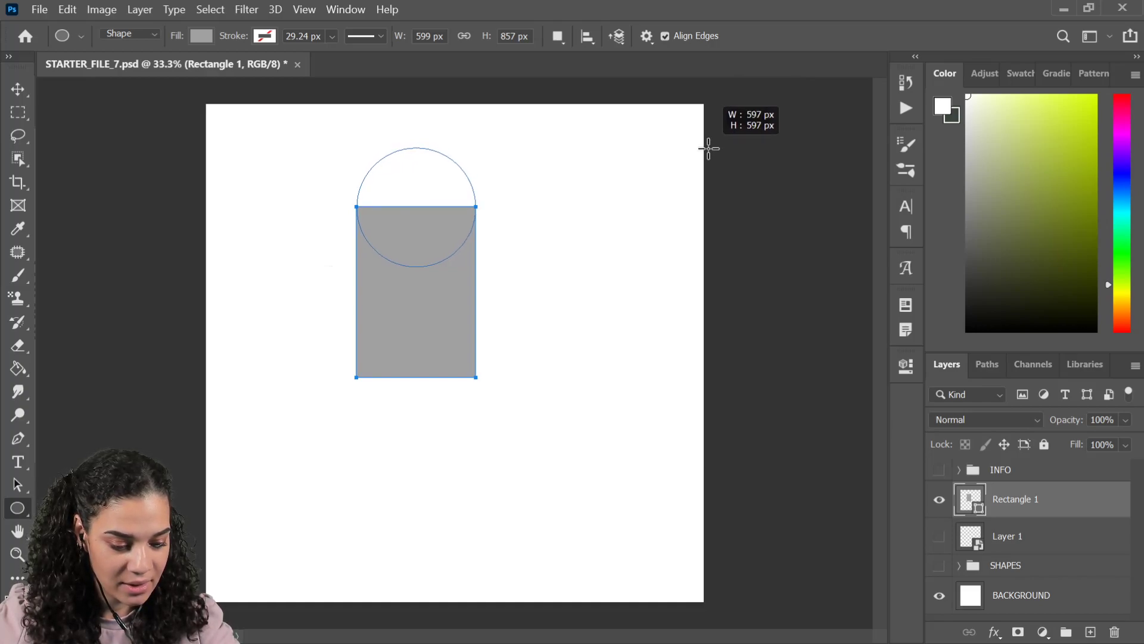
{"action": "left_click_drag", "start_coordinate": [709, 148], "coordinate": [709, 149]}
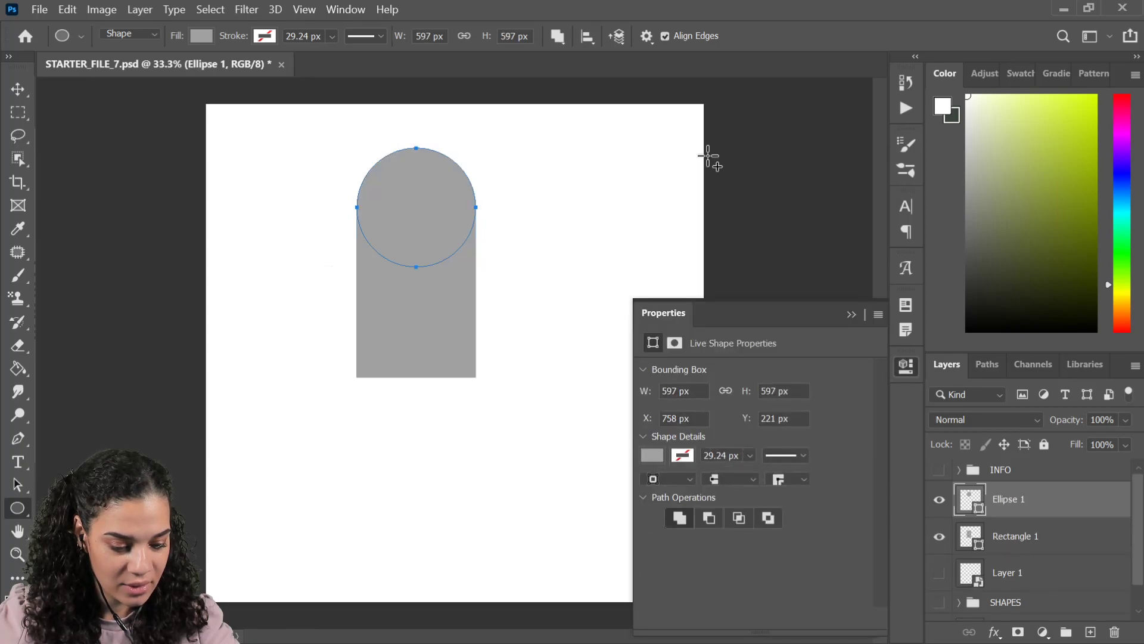
{"action": "left_click", "coordinate": [913, 371]}
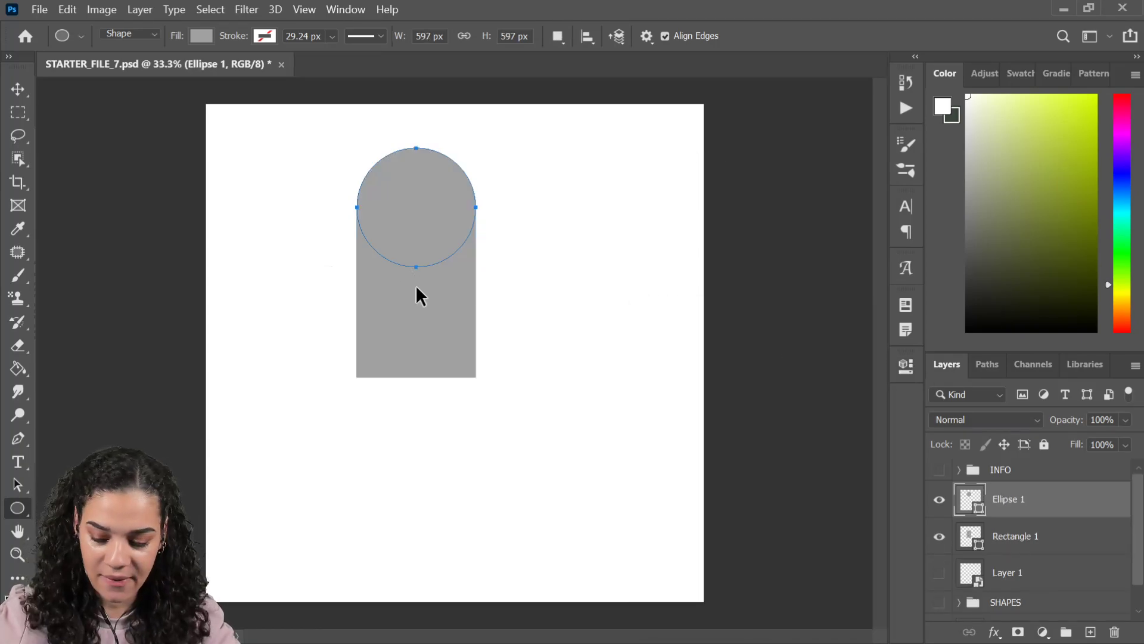
{"action": "left_click", "coordinate": [784, 279]}
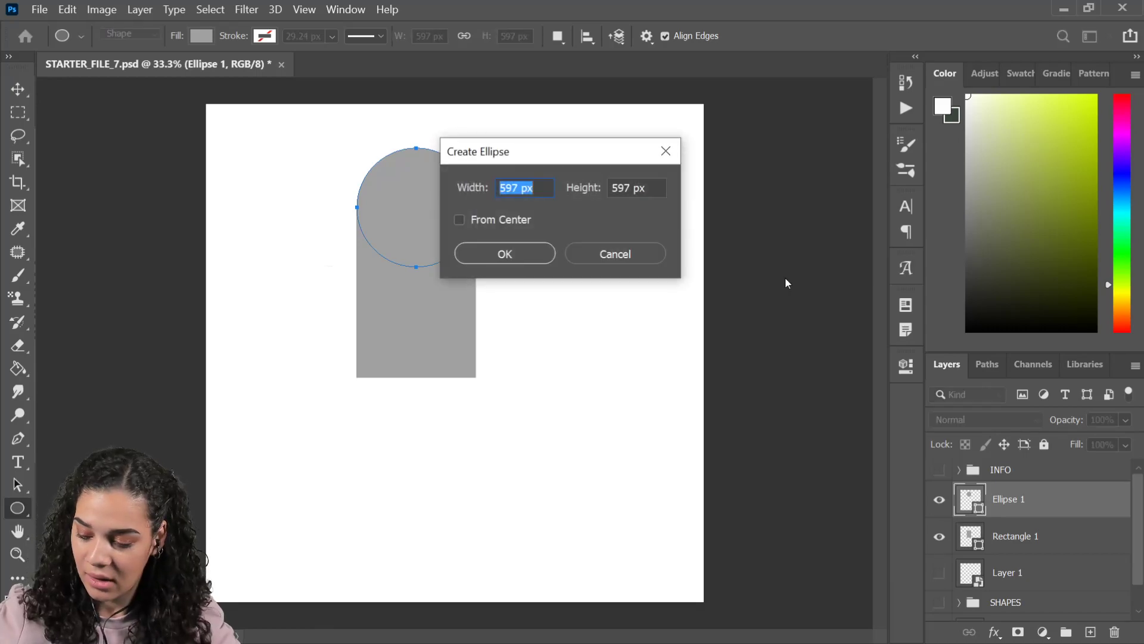
{"action": "left_click", "coordinate": [616, 257]}
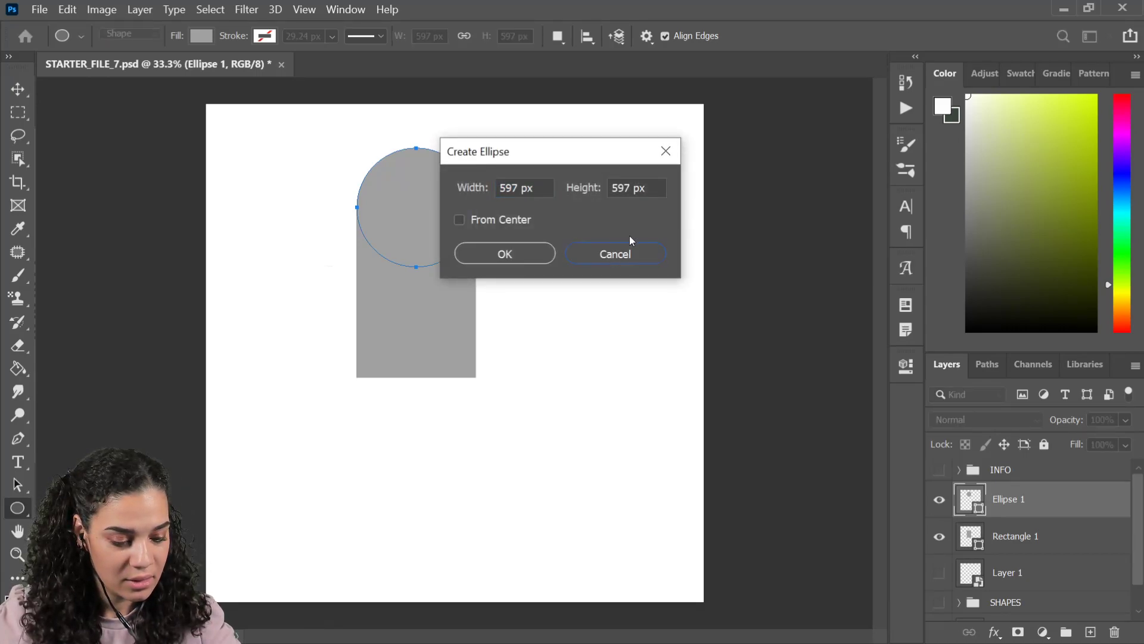
- View the rectangle and circle in full-screen mode and bring the interface back
{"action": "key", "text": "f"}
{"action": "key", "text": "f"}
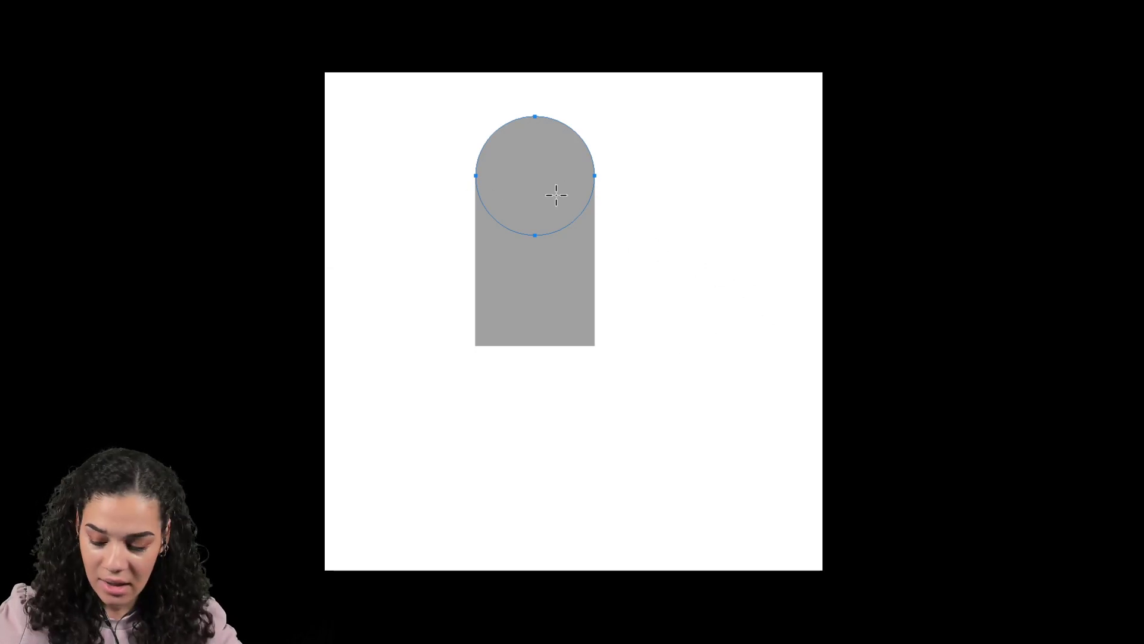
{"action": "key", "text": "f"}
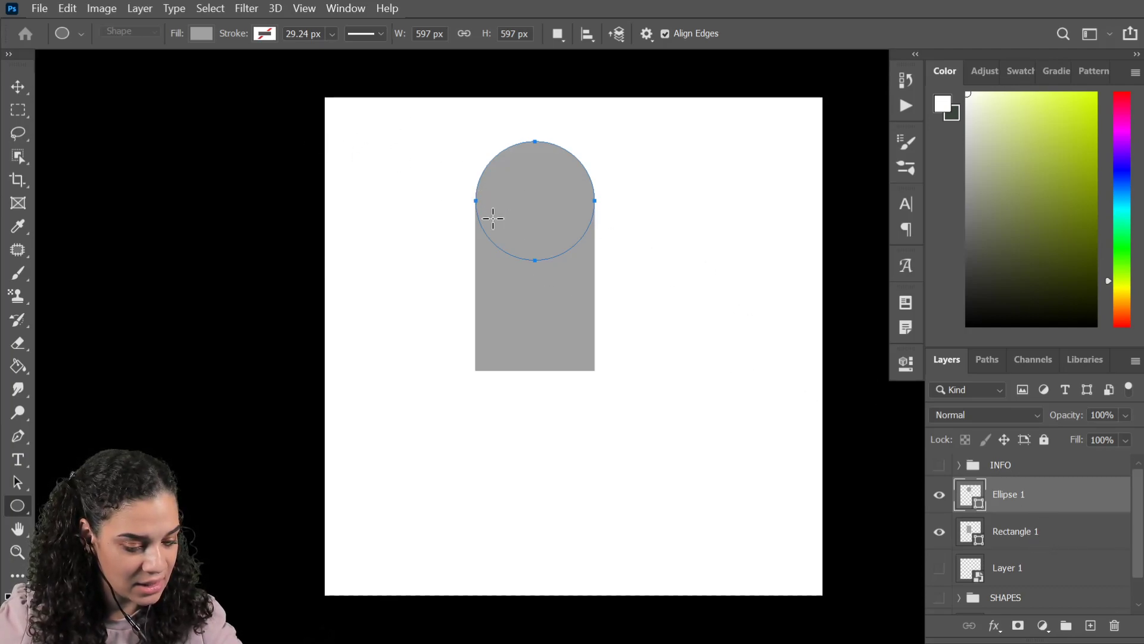
- Merge the circle and rectangle with the white background into one layer, and toggle that layer's visibility to check it
{"action": "left_click", "coordinate": [1041, 539], "text": "shift"}
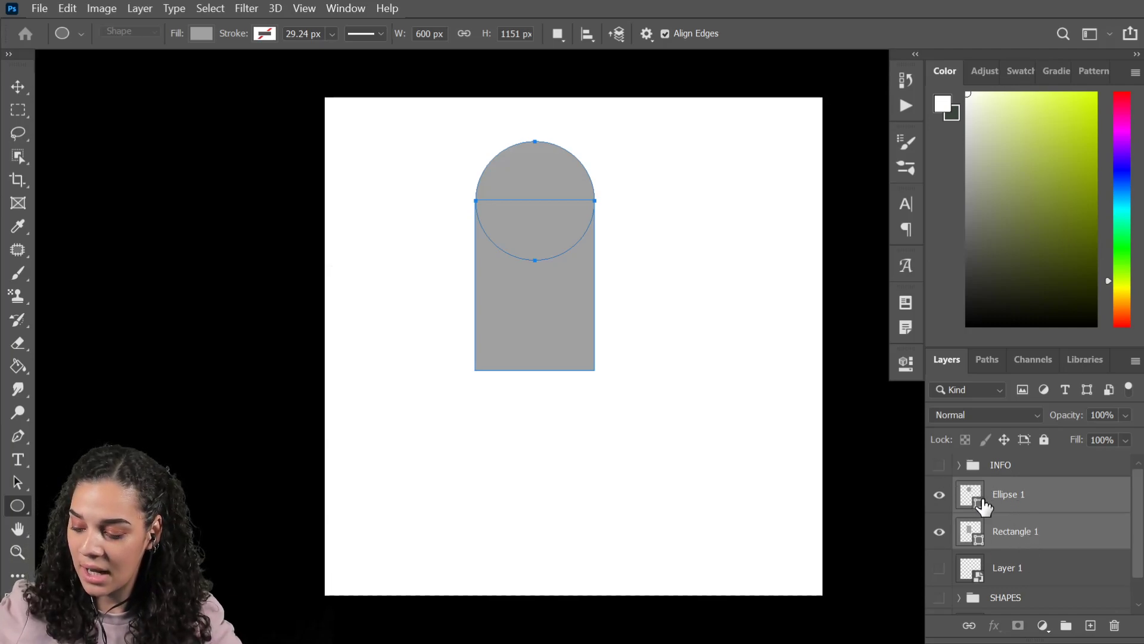
{"action": "key", "text": "ctrl+e"}
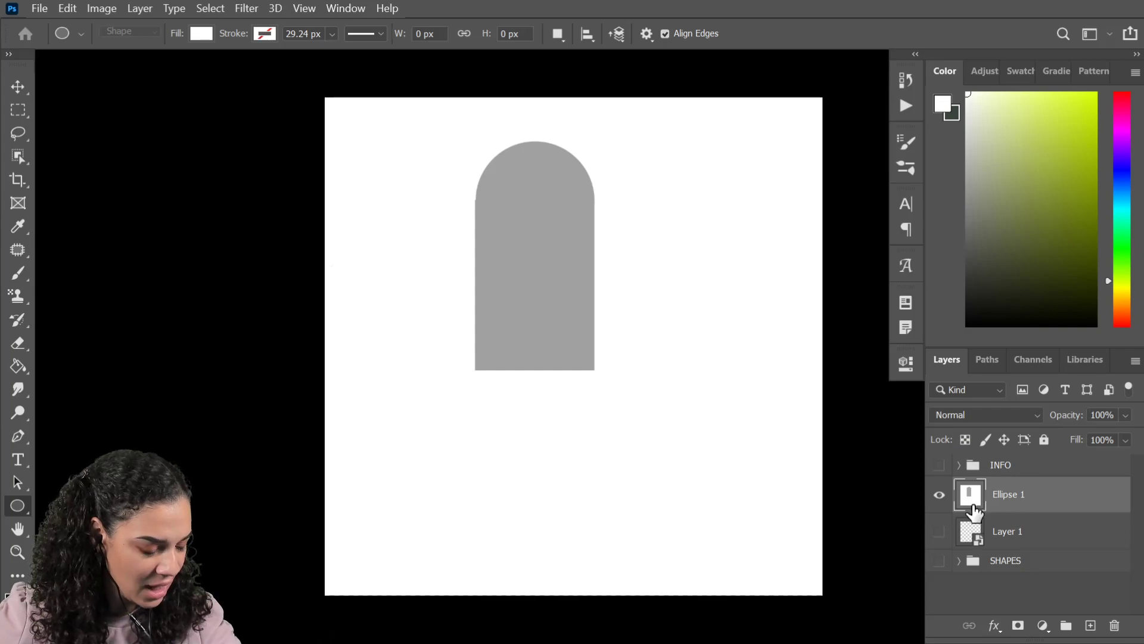
{"action": "left_click", "coordinate": [939, 498]}
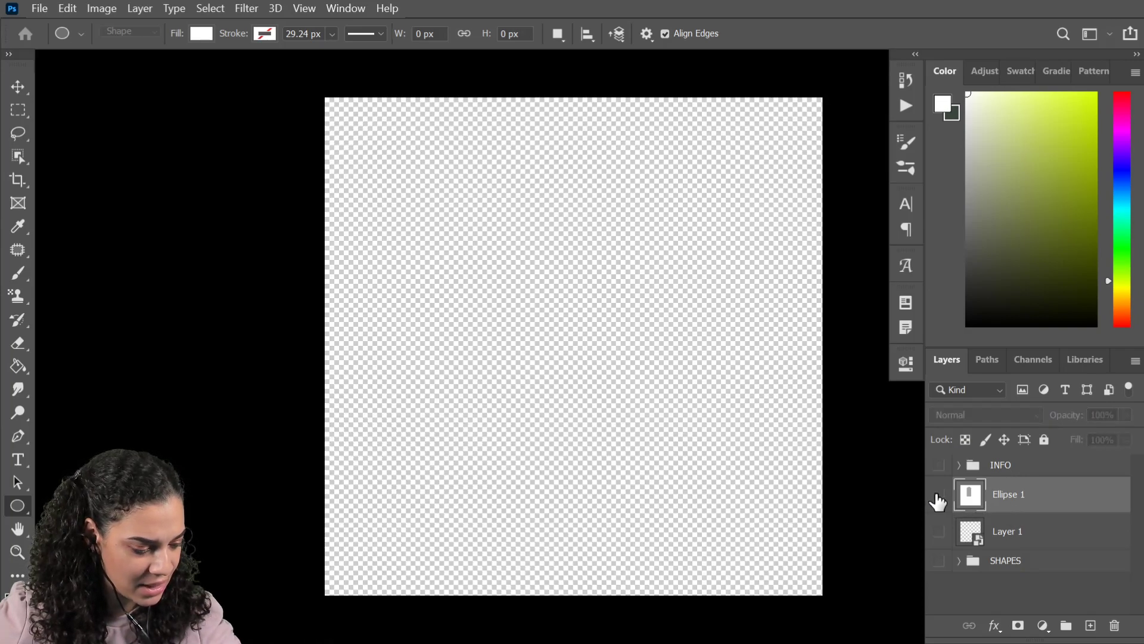
{"action": "left_click", "coordinate": [940, 498]}
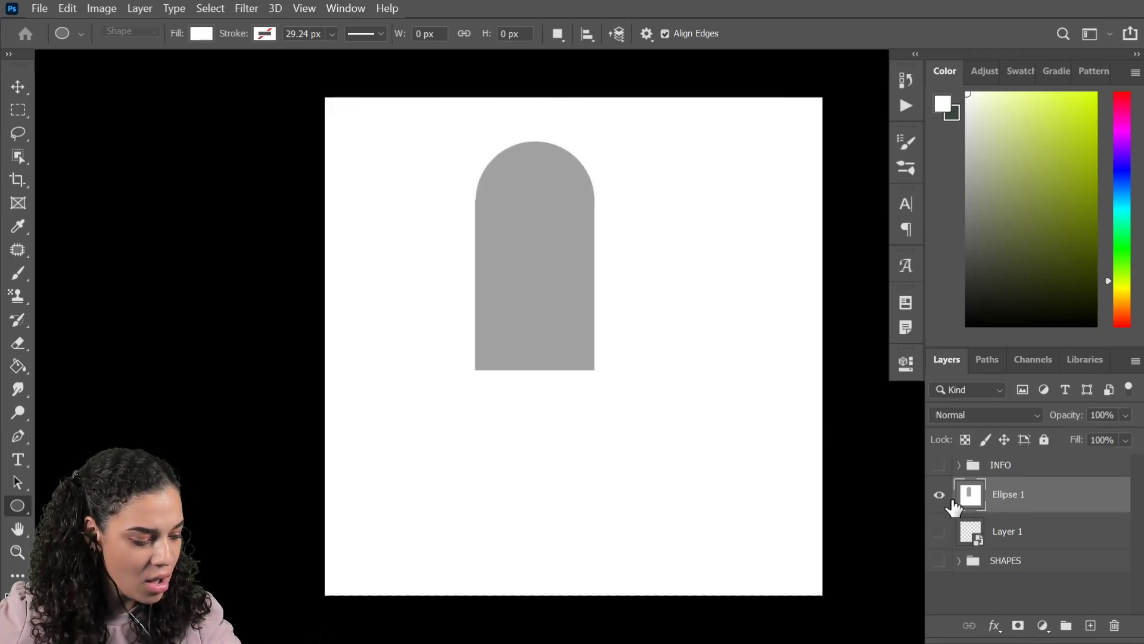
{"action": "left_click", "coordinate": [942, 497]}
{"action": "left_click", "coordinate": [942, 499]}
- Hide the merged arch layer and add a new layer above it filled with white
{"action": "key", "text": "ctrl+shift+n"}
{"action": "key", "text": "Return"}
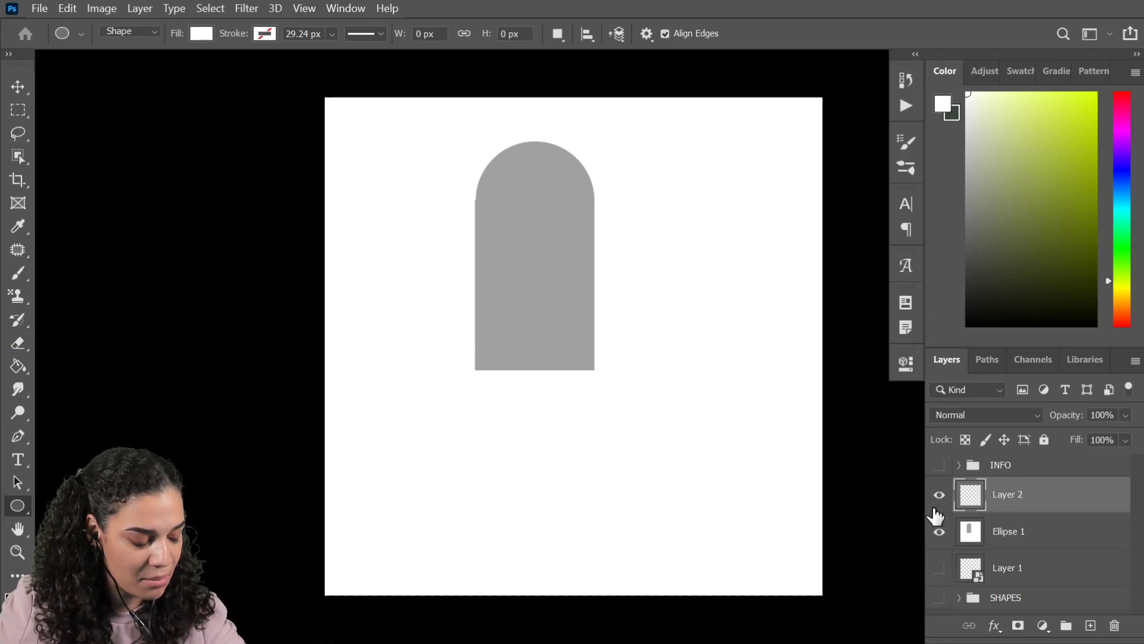
{"action": "left_click", "coordinate": [941, 534]}
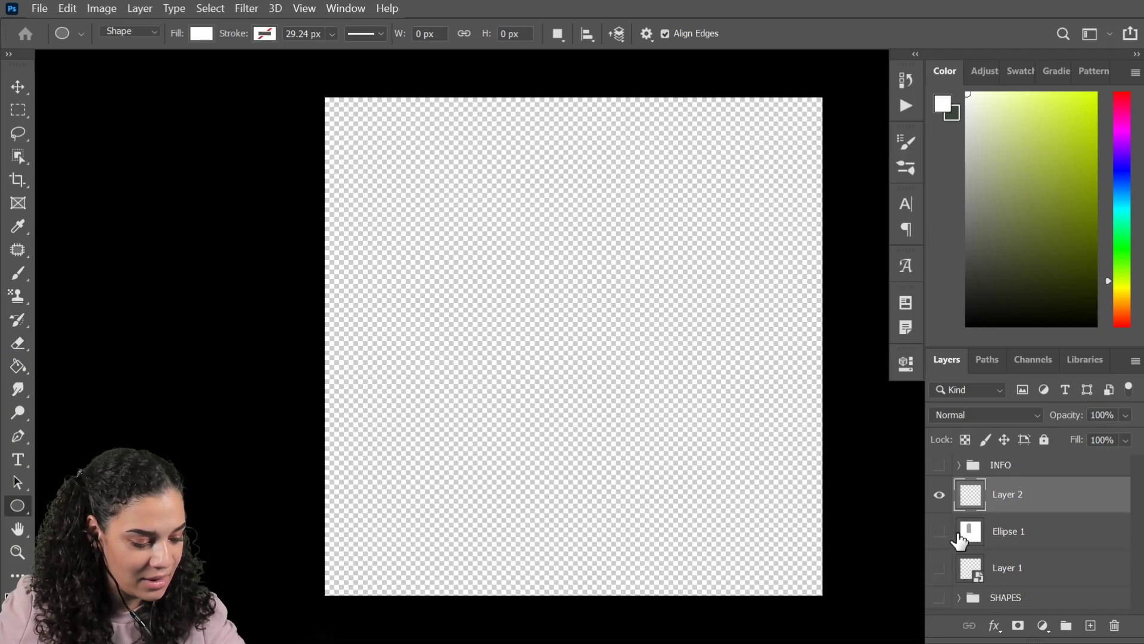
{"action": "left_click", "coordinate": [1052, 531]}
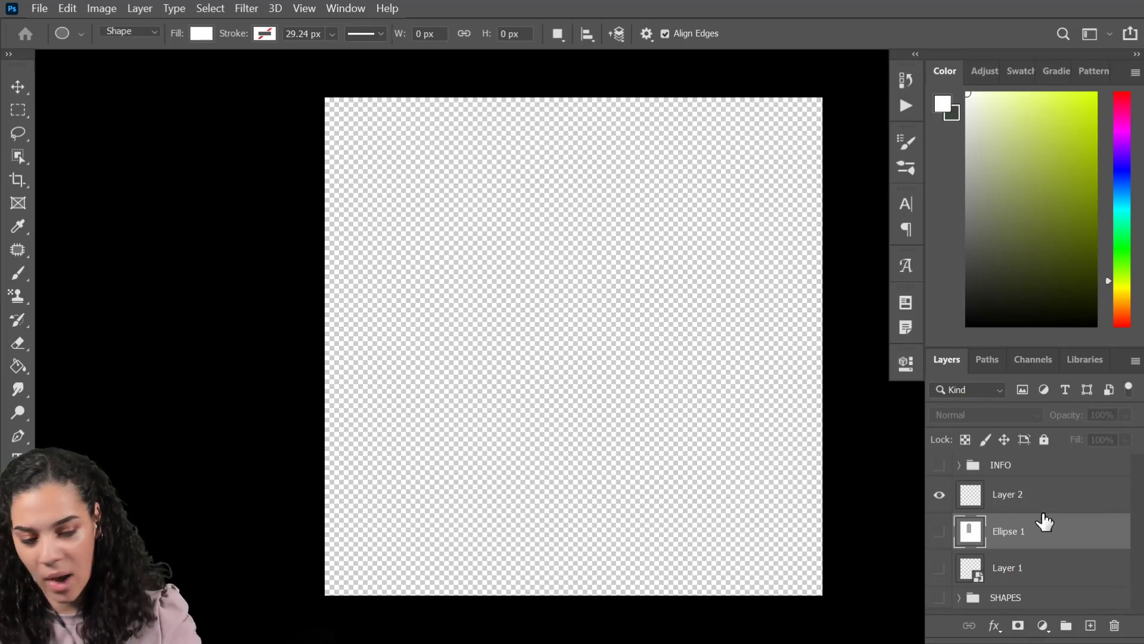
{"action": "left_click", "coordinate": [17, 366]}
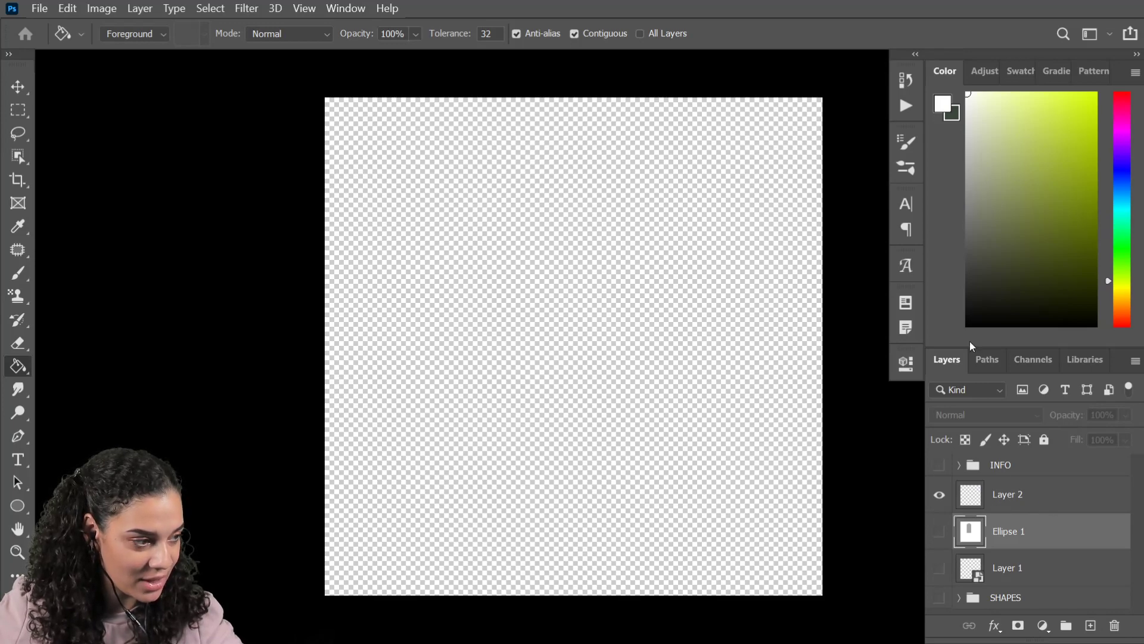
{"action": "left_click", "coordinate": [1055, 500]}
{"action": "left_click", "coordinate": [519, 323]}
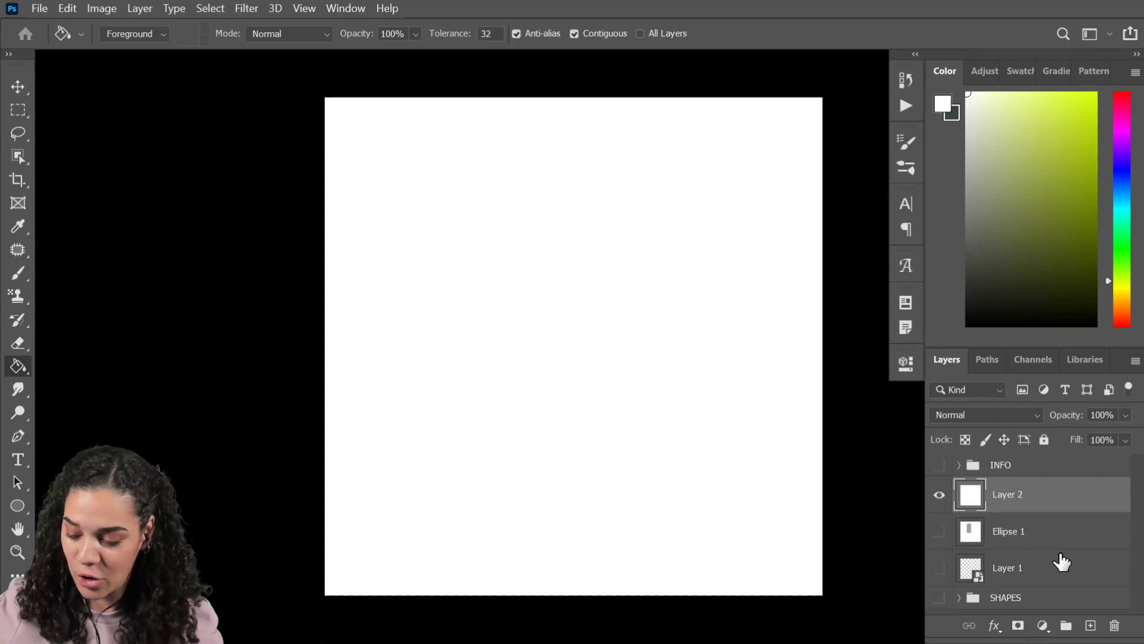
- Draw an upright rectangle about 583 by 834 px left of the canvas centre and fill it with medium gray
{"action": "key", "text": "ctrl+shift+n"}
{"action": "key", "text": "Return"}
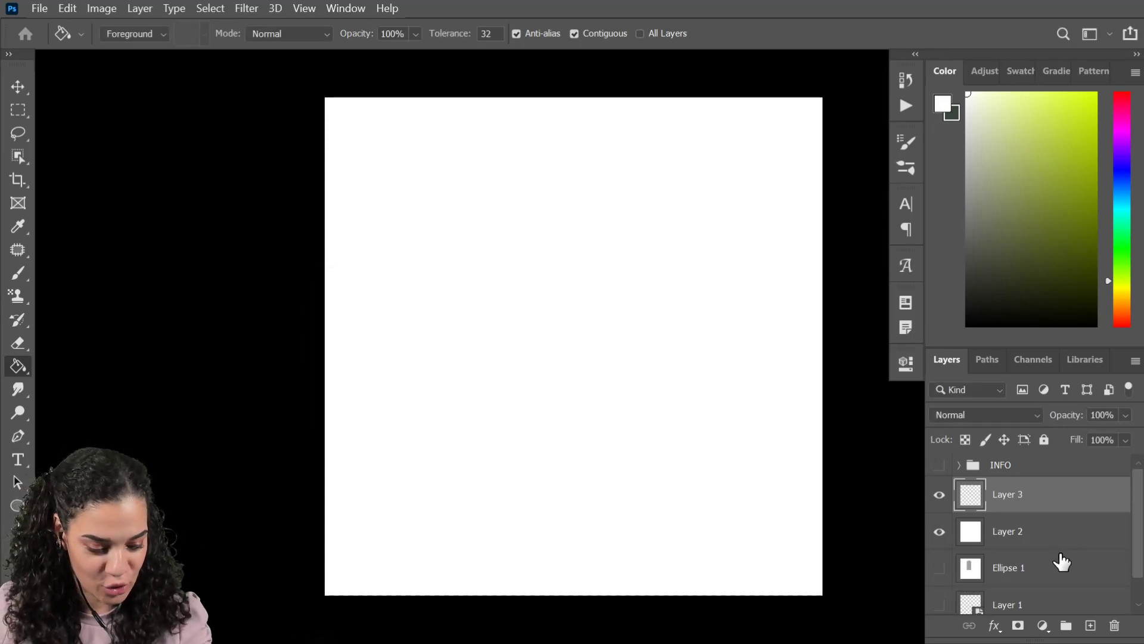
{"action": "left_click", "coordinate": [19, 510]}
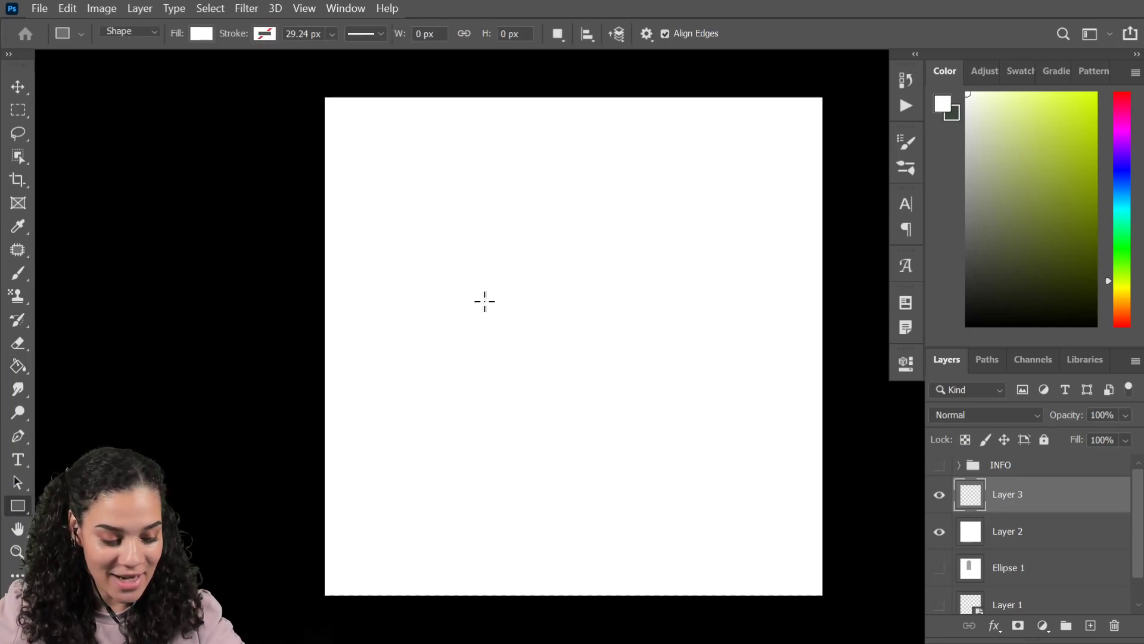
{"action": "left_click_drag", "start_coordinate": [469, 247], "coordinate": [584, 411]}
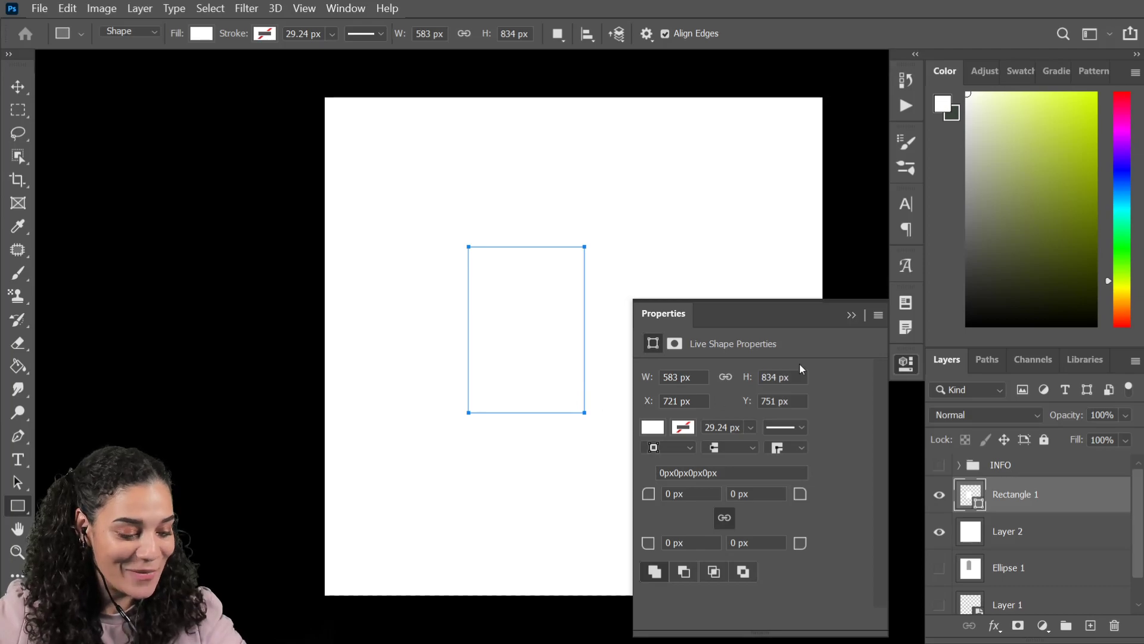
{"action": "left_click", "coordinate": [906, 363]}
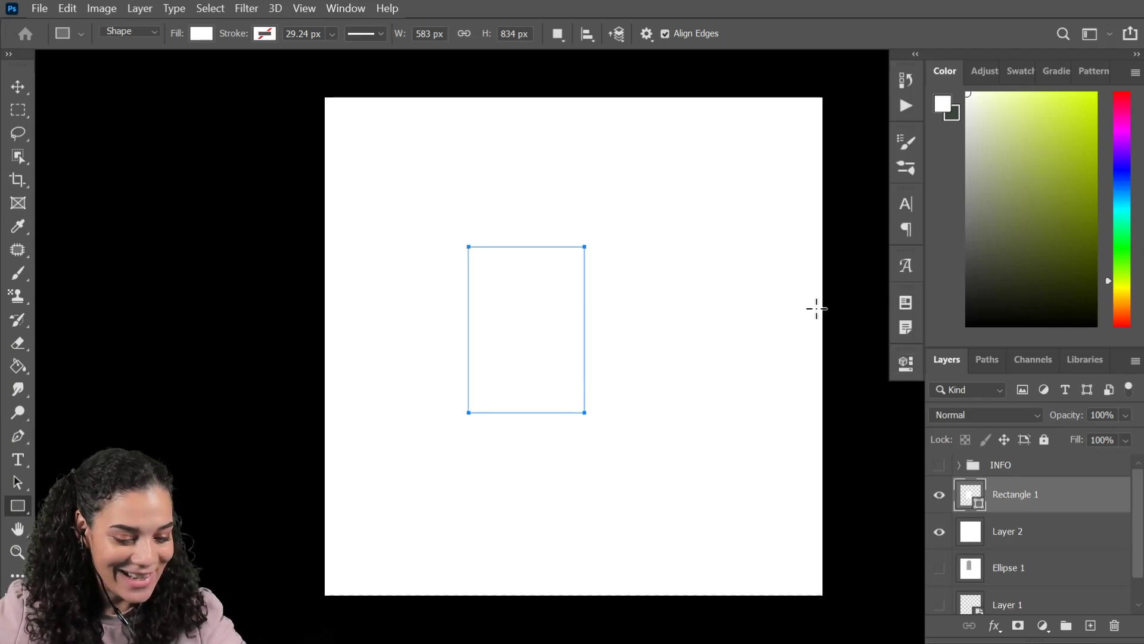
{"action": "left_click", "coordinate": [202, 36]}
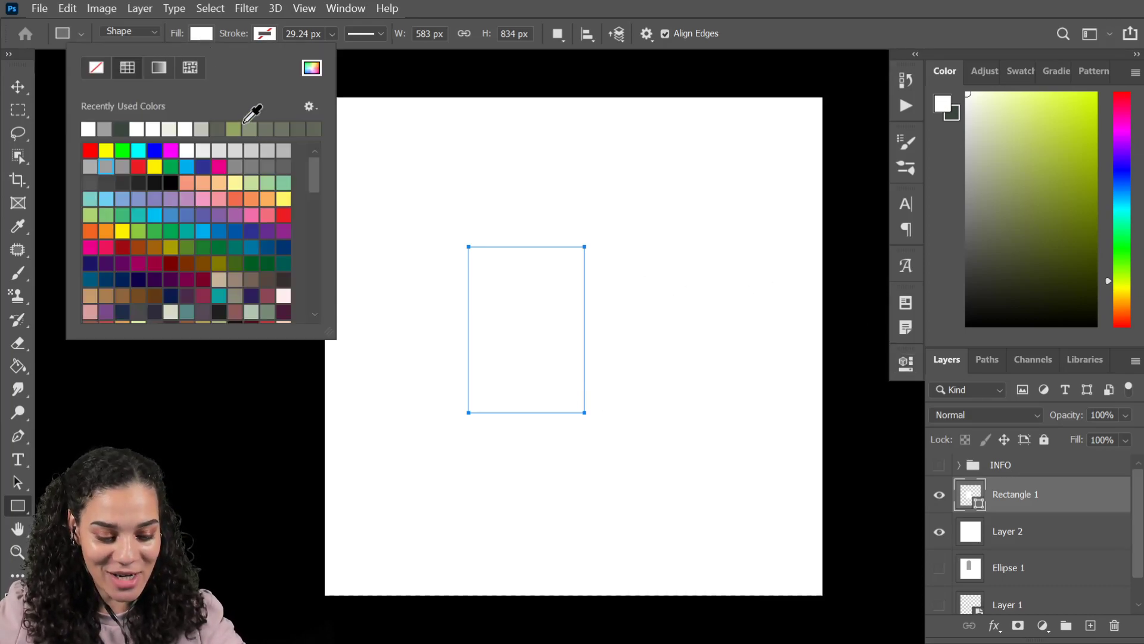
{"action": "left_click", "coordinate": [106, 166]}
{"action": "left_click", "coordinate": [1081, 511]}
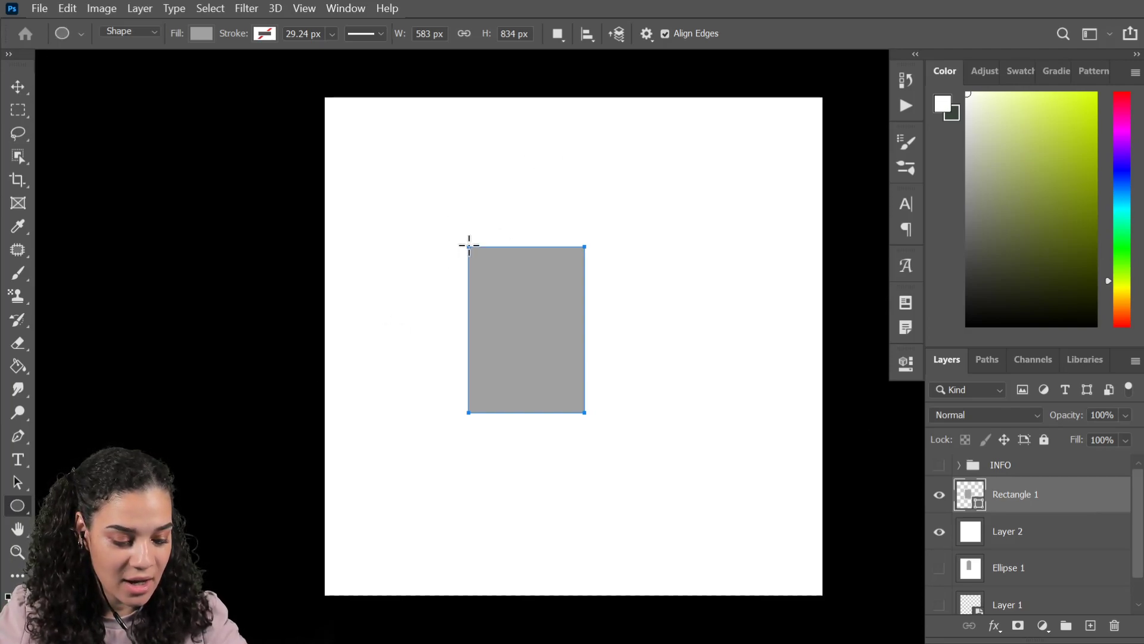
- Draw a circle matching the rectangle's width, centred on its top edge, and merge both shapes with the white background layer
{"action": "left_click_drag", "start_coordinate": [468, 246], "coordinate": [637, 190]}
{"action": "left_click", "coordinate": [1052, 522], "text": "shift"}
{"action": "key", "text": "ctrl+e"}
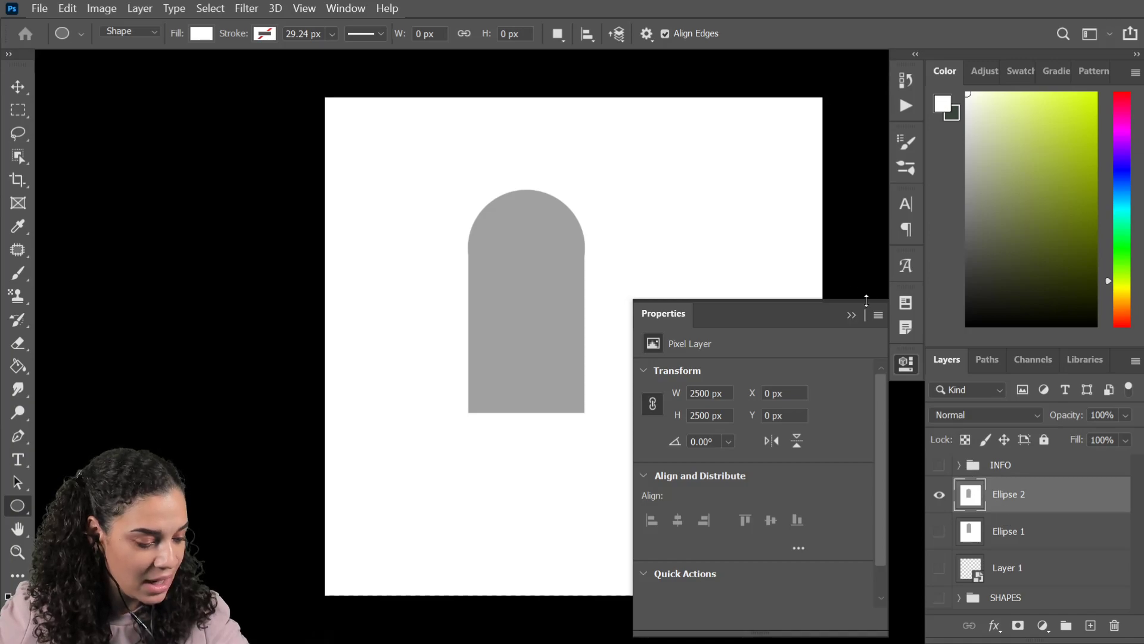
{"action": "left_click", "coordinate": [906, 363]}
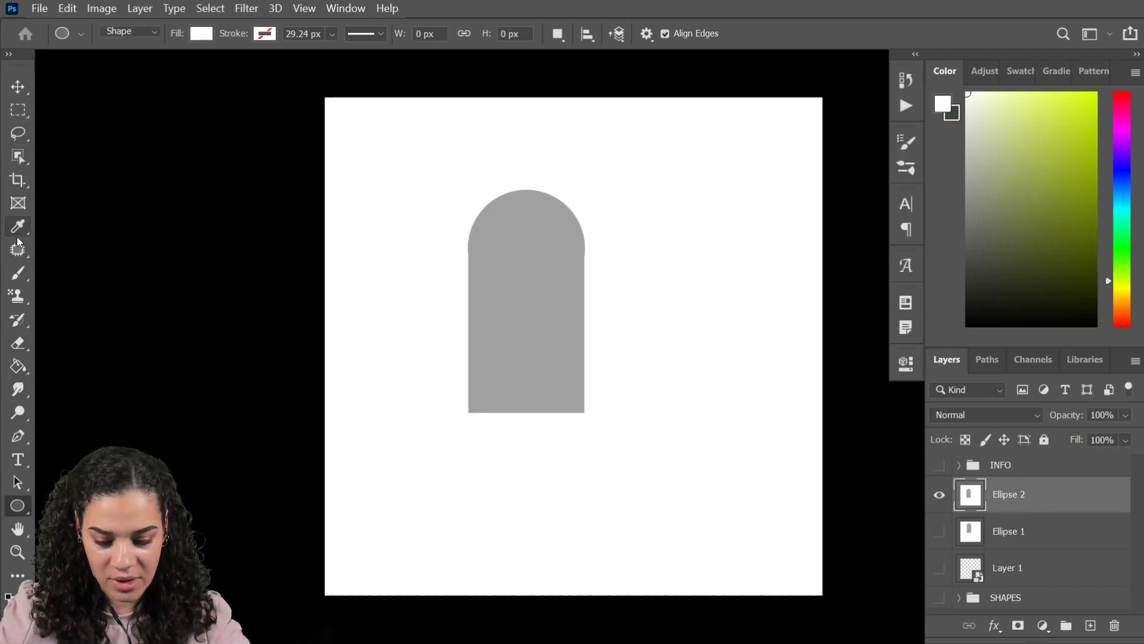
- Select the gray arch with the Magic Wand, copy it to its own layer, and hide the merged Ellipse 2 layer
{"action": "right_click", "coordinate": [23, 153]}
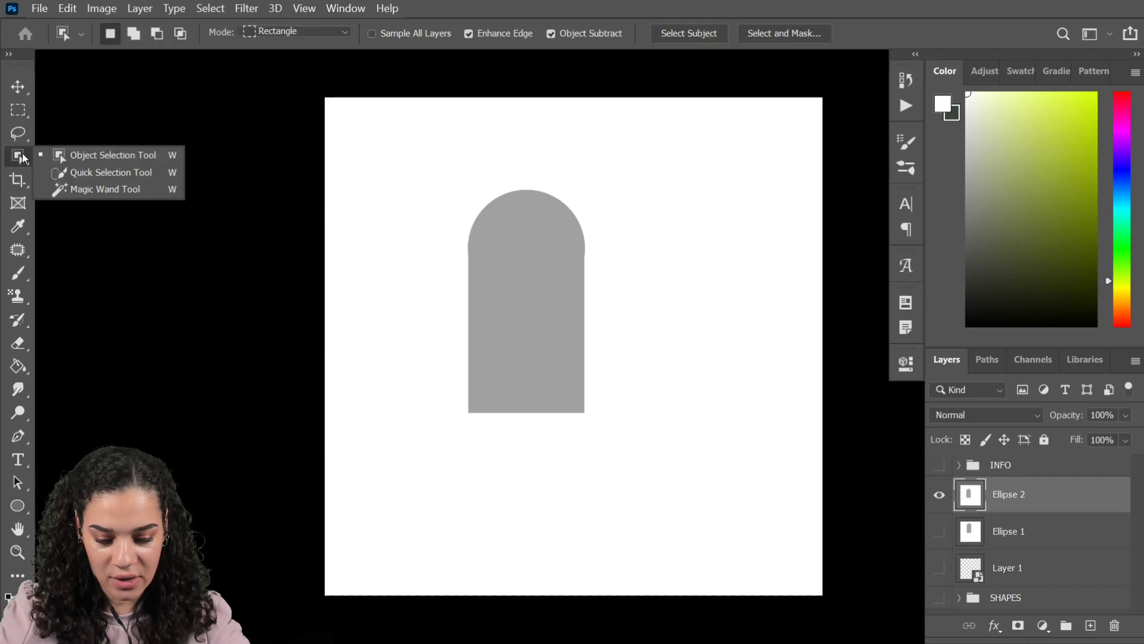
{"action": "left_click", "coordinate": [89, 192]}
{"action": "left_click", "coordinate": [530, 310]}
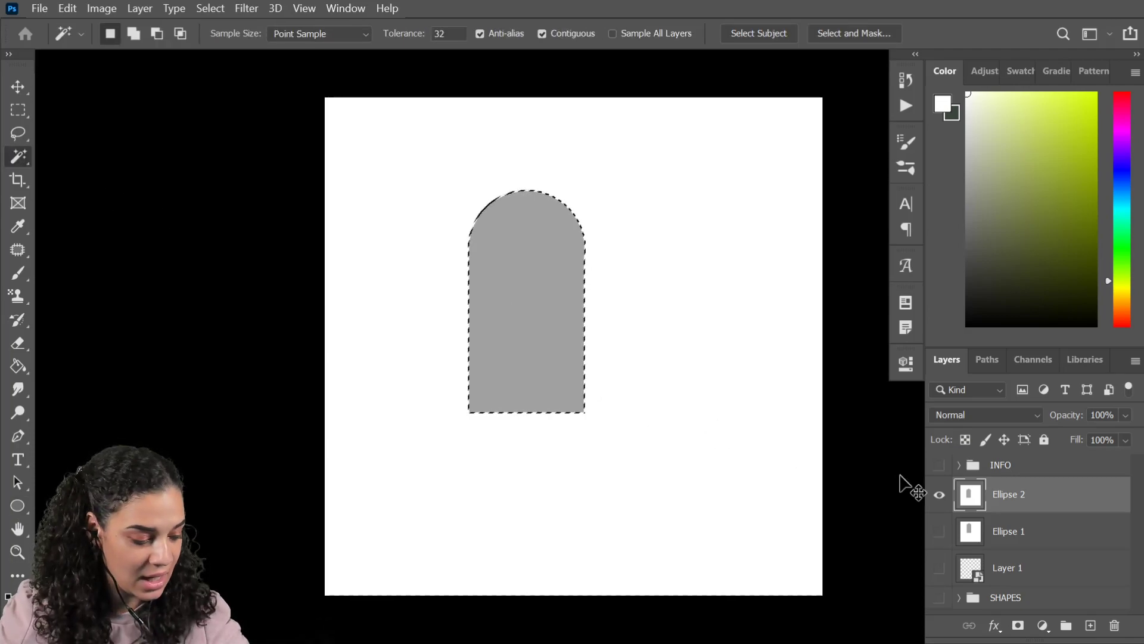
{"action": "key", "text": "ctrl+j"}
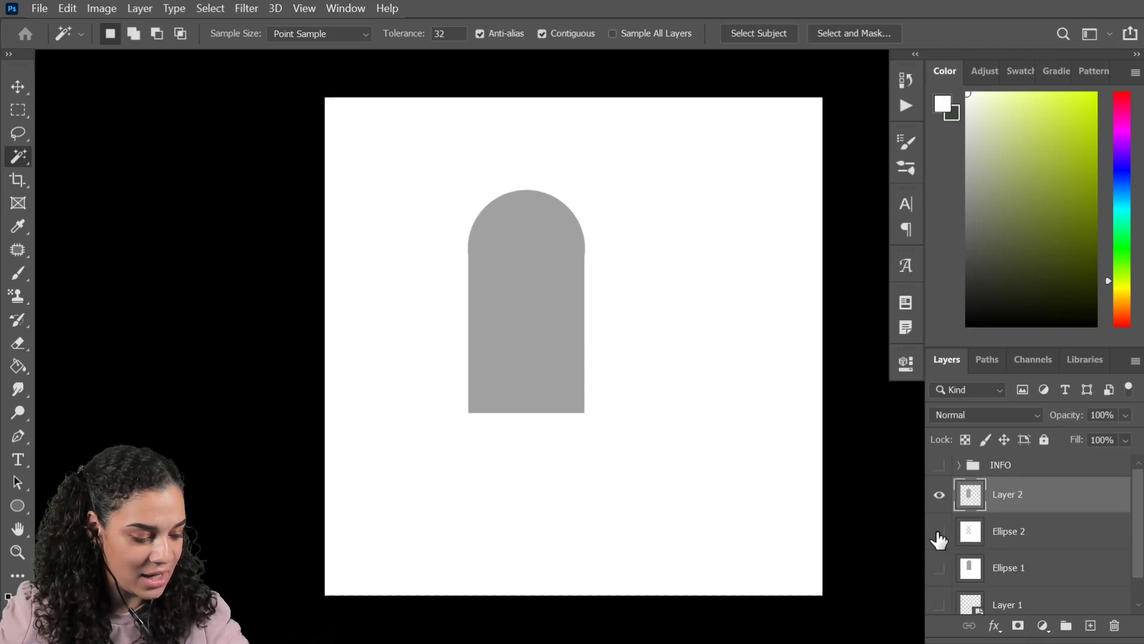
{"action": "left_click", "coordinate": [939, 532]}
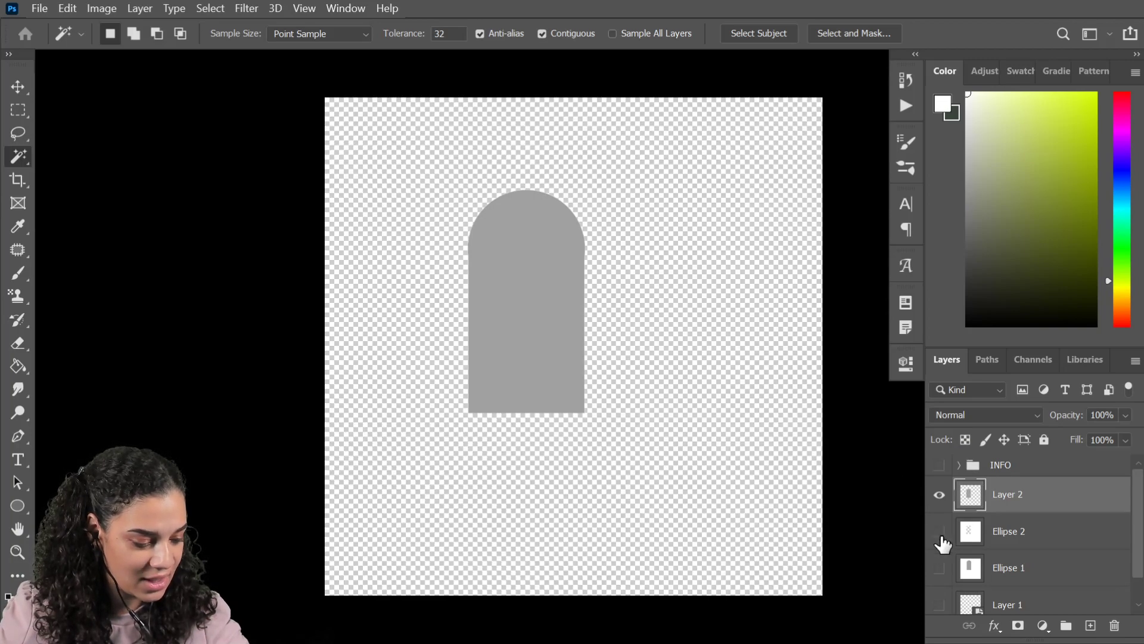
- Add a new layer beneath the cut-out arch and fill it with white as the background
{"action": "left_click", "coordinate": [1035, 534]}
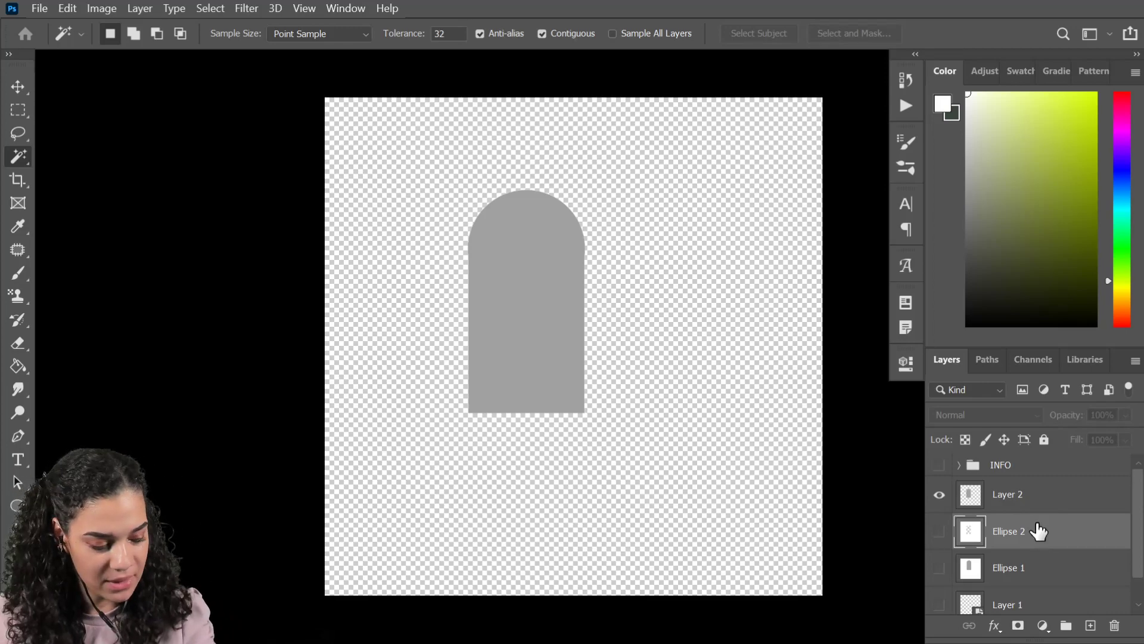
{"action": "key", "text": "ctrl+shift+n"}
{"action": "key", "text": "Return"}
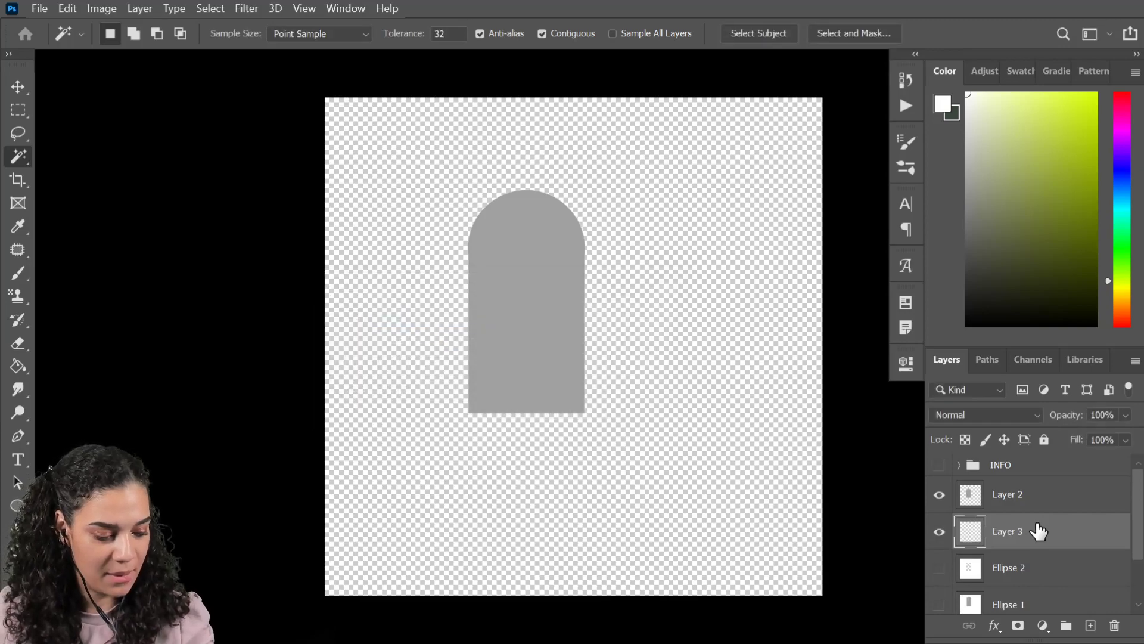
{"action": "left_click", "coordinate": [19, 366]}
{"action": "left_click", "coordinate": [429, 463]}
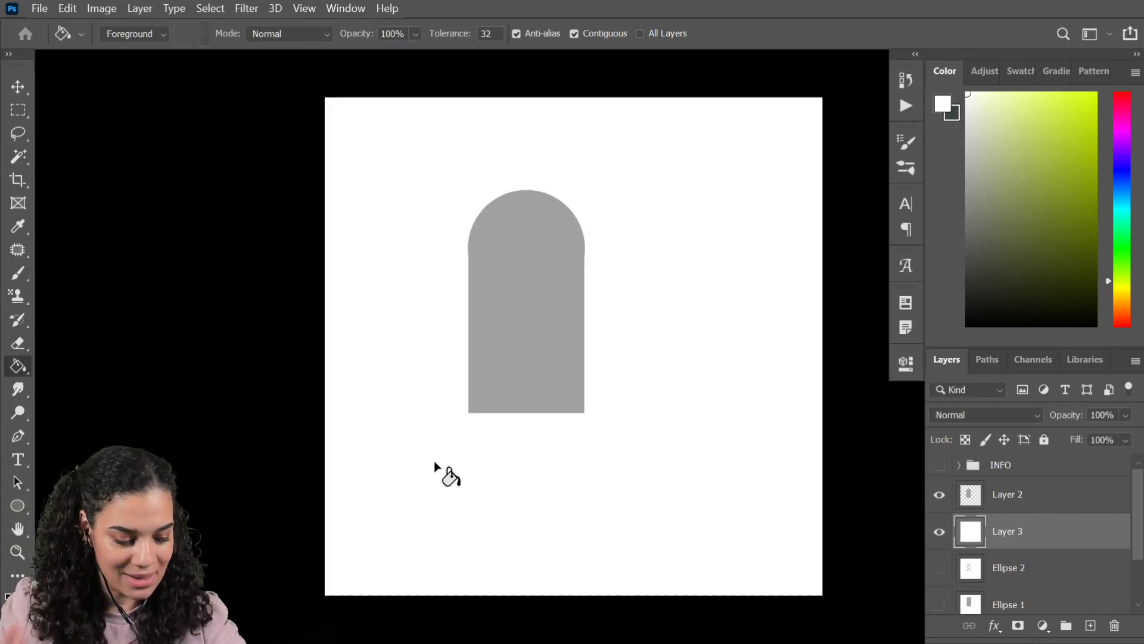
- Duplicate the cut-out arch layer as Layer 2 copy within STARTER_FILE_7.psd
{"action": "left_click", "coordinate": [1053, 498]}
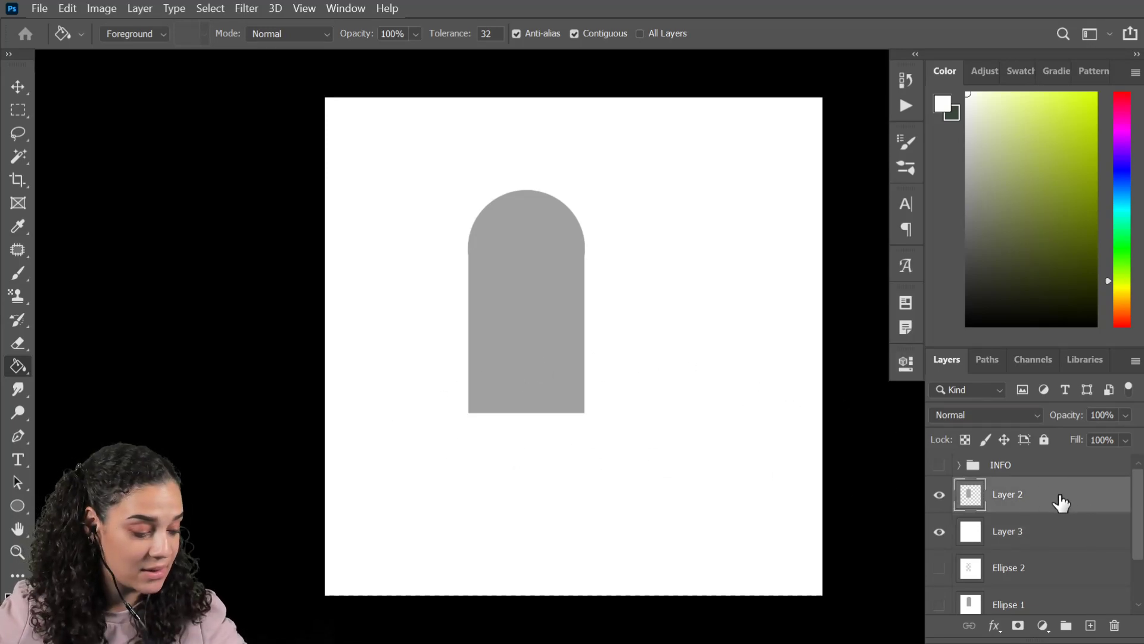
{"action": "right_click", "coordinate": [1025, 506]}
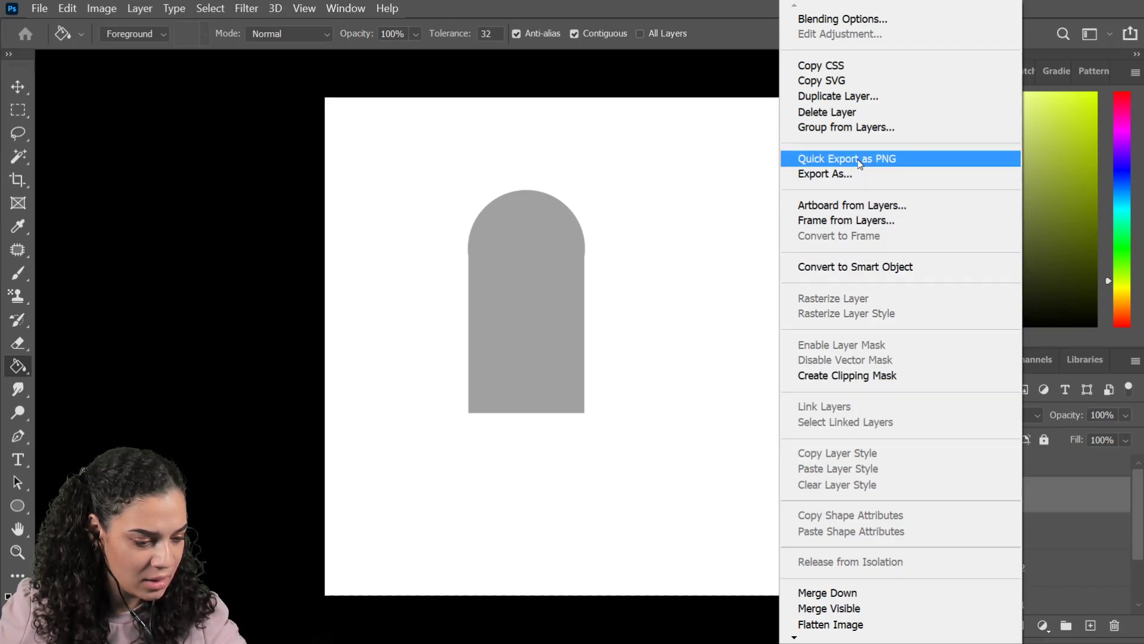
{"action": "left_click", "coordinate": [867, 95]}
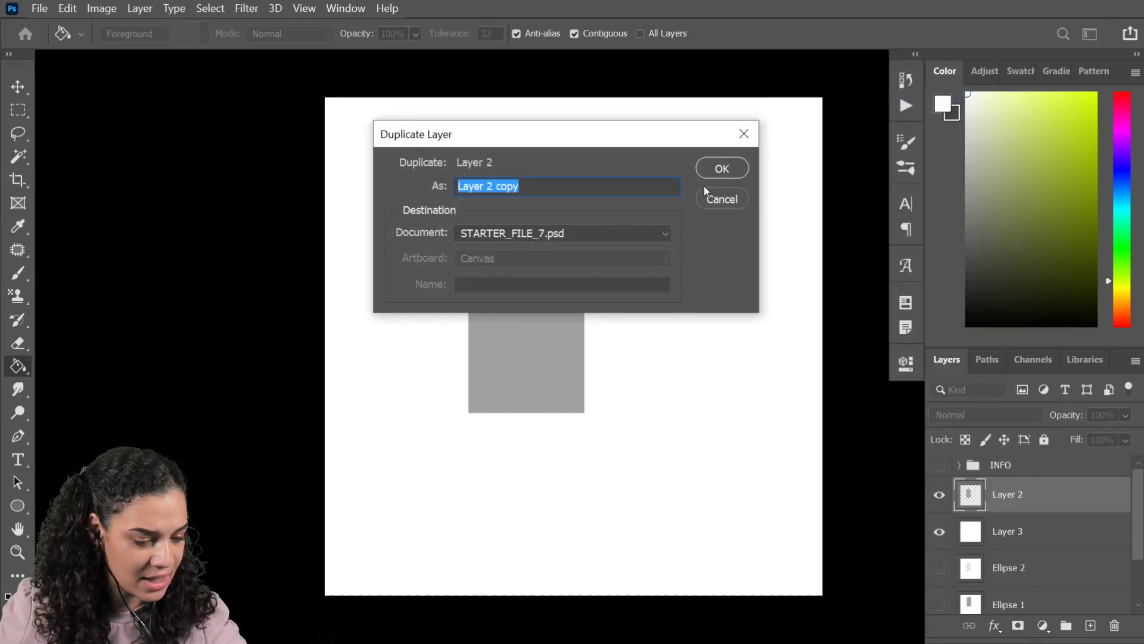
{"action": "left_click", "coordinate": [722, 168]}
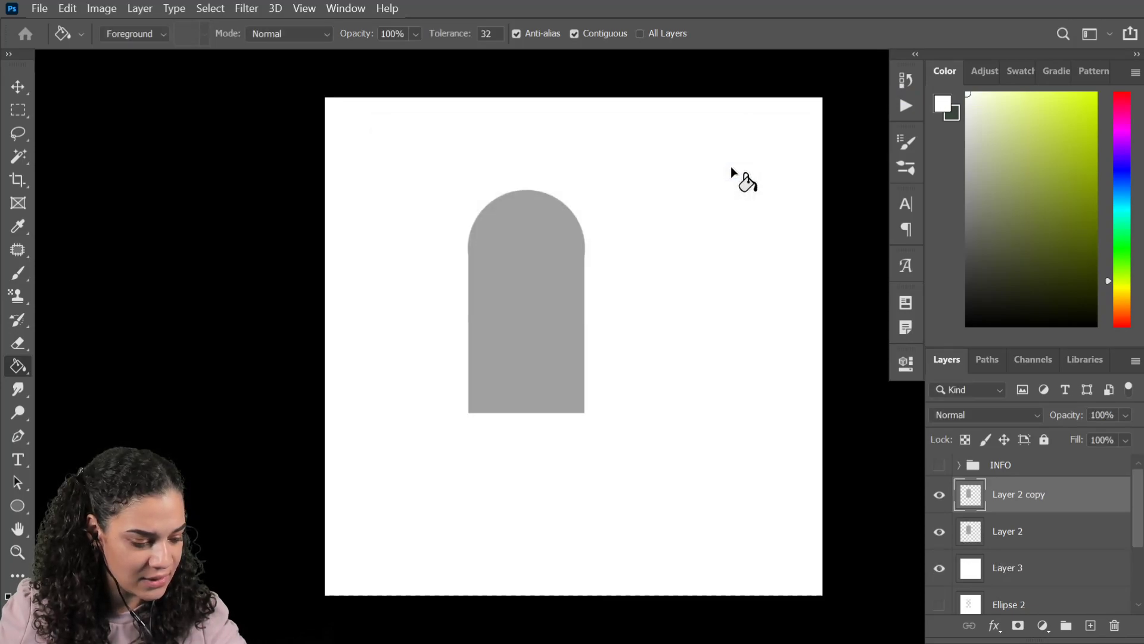
- Move the duplicated arch to the right and slightly down so the original shows behind it
{"action": "mouse_move", "coordinate": [566, 352]}
{"action": "left_mouse_down"}
{"action": "mouse_move", "coordinate": [737, 292]}
{"action": "mouse_move", "coordinate": [703, 331]}
{"action": "mouse_move", "coordinate": [580, 388]}
{"action": "mouse_move", "coordinate": [559, 352]}
{"action": "left_mouse_up"}
{"action": "left_click", "coordinate": [18, 87]}
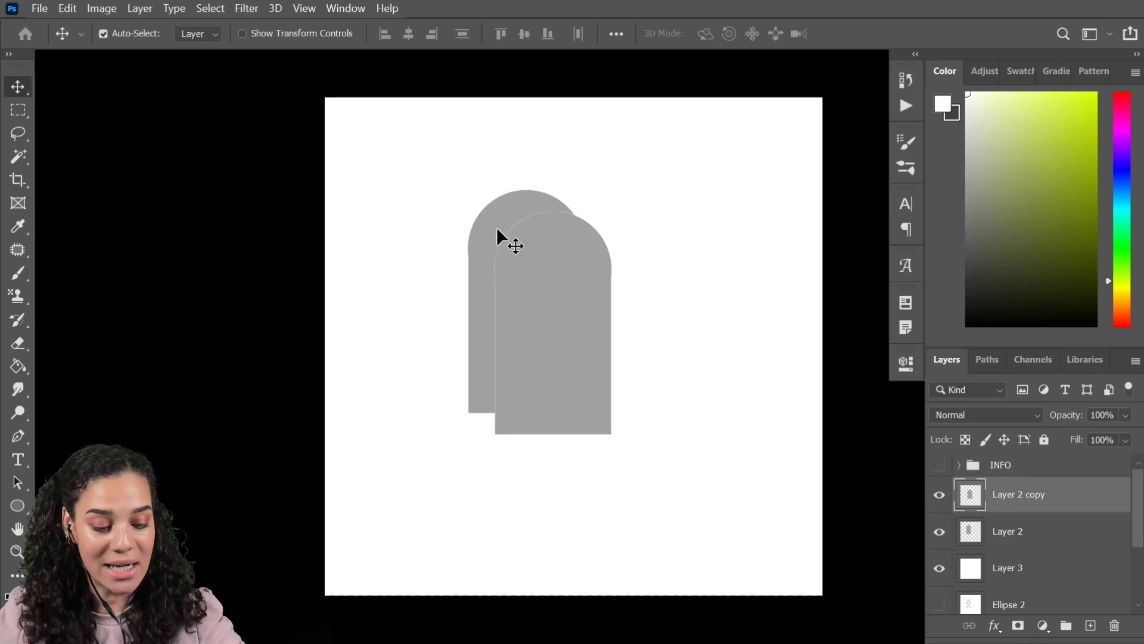
{"action": "left_click", "coordinate": [1026, 536]}
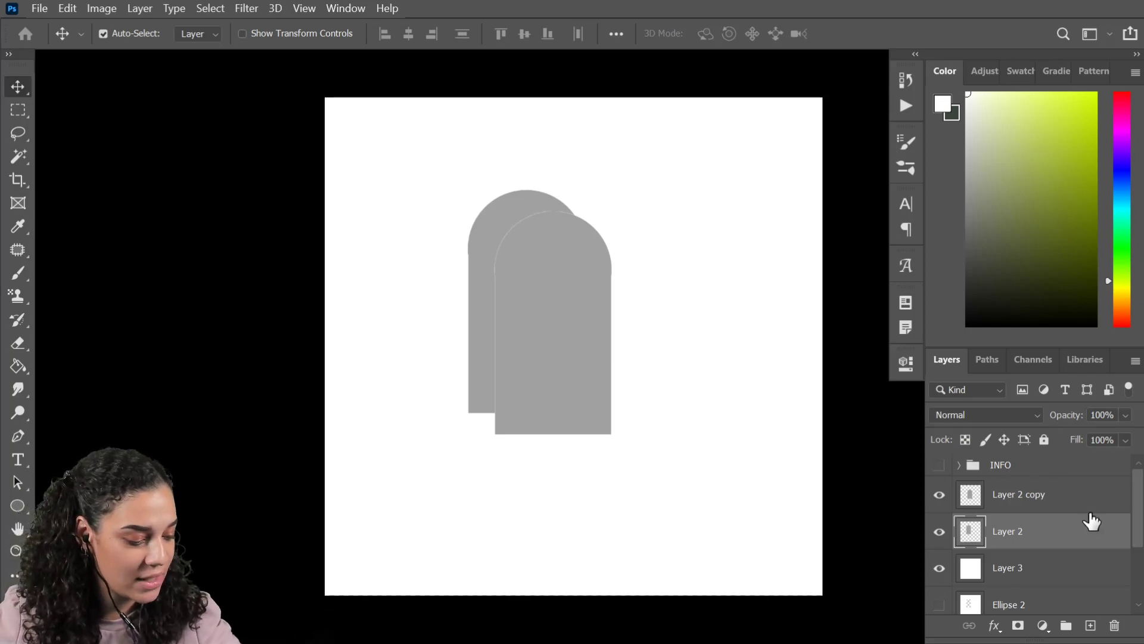
{"action": "left_click", "coordinate": [1016, 503]}
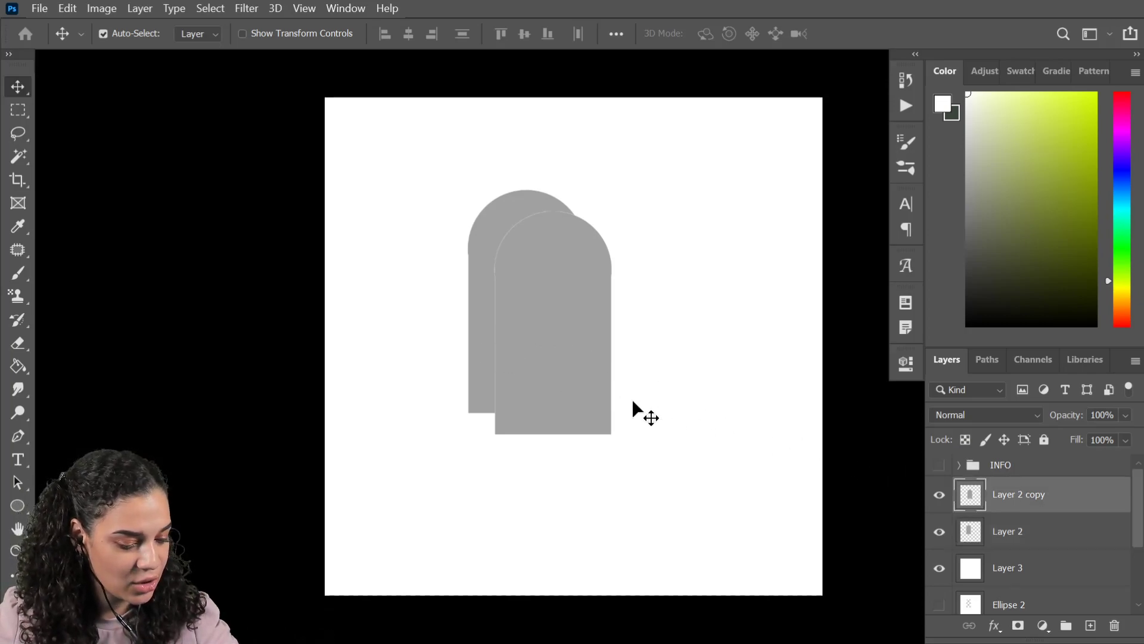
{"action": "left_click_drag", "start_coordinate": [579, 395], "coordinate": [583, 384]}
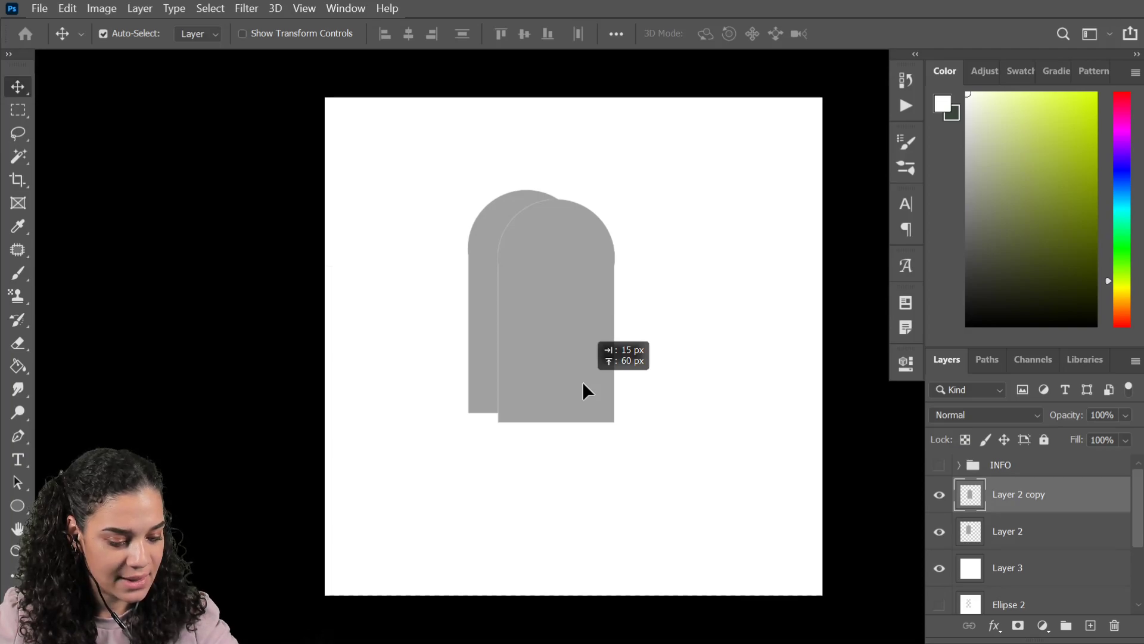
- Darken the rear arch on Layer 2 with a Hue/Saturation adjustment, setting Lightness to -29
{"action": "left_click", "coordinate": [1044, 532]}
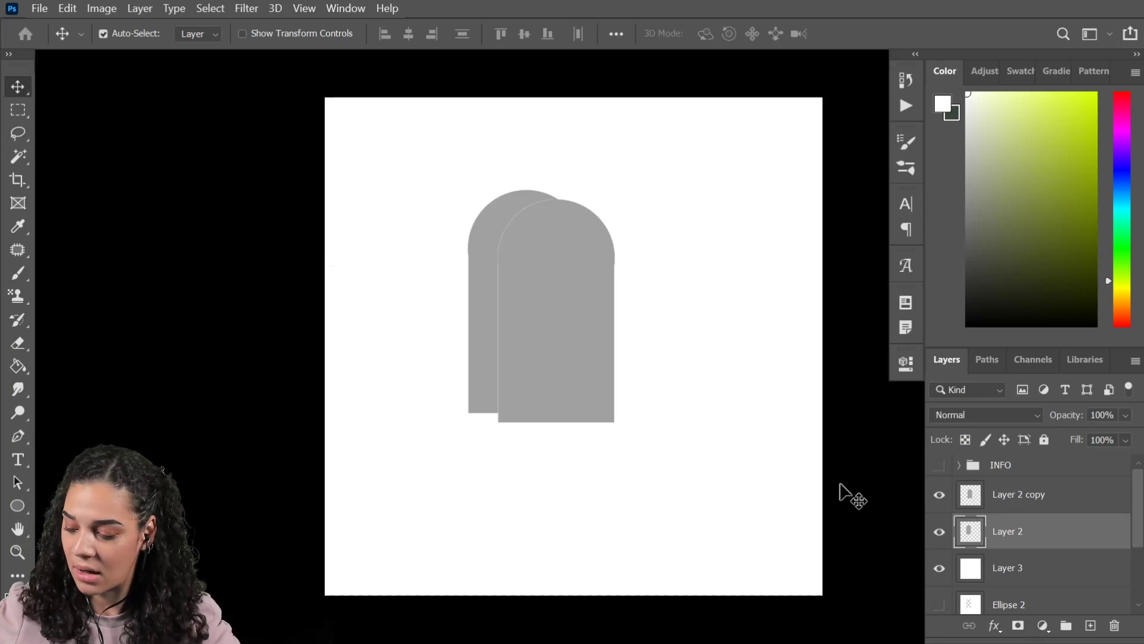
{"action": "key", "text": "ctrl"}
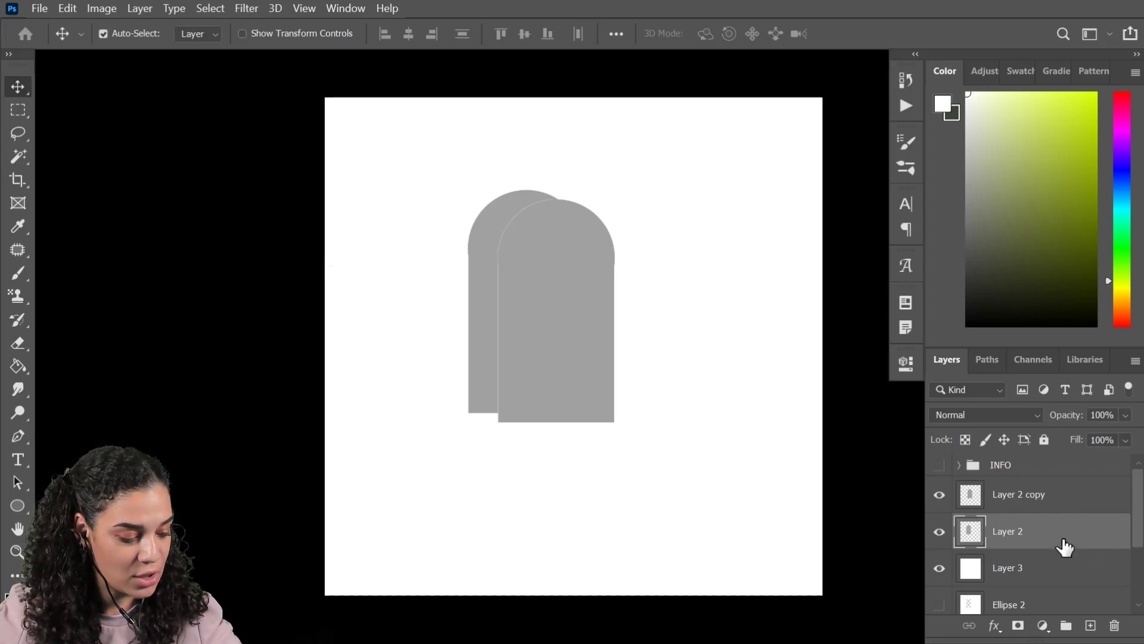
{"action": "left_click", "coordinate": [68, 8]}
{"action": "mouse_move", "coordinate": [101, 8]}
{"action": "mouse_move", "coordinate": [137, 56]}
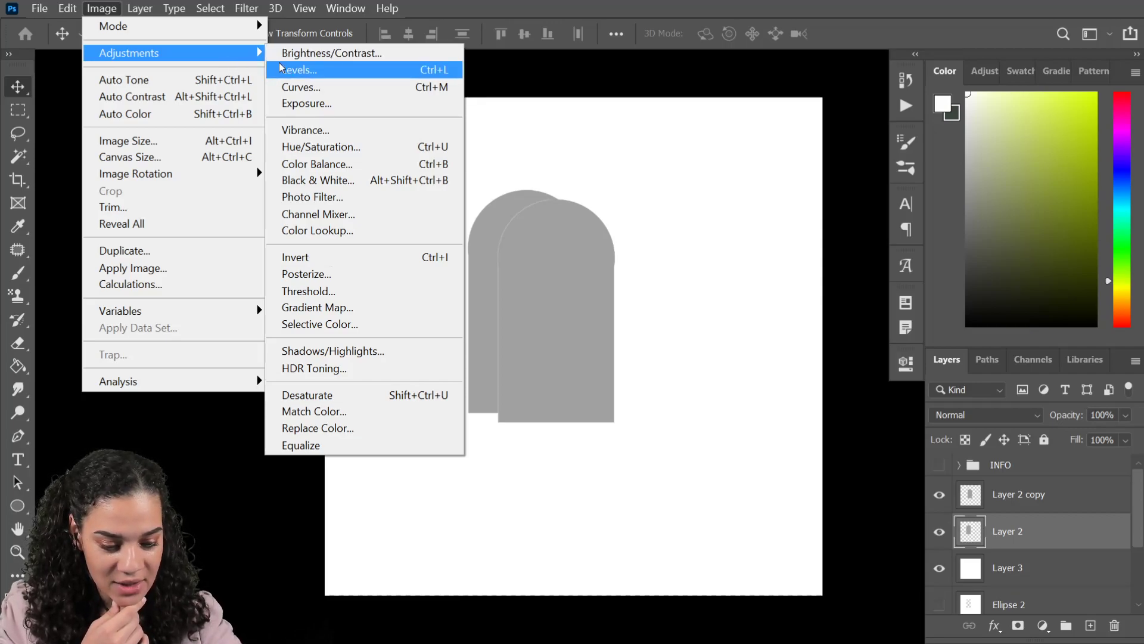
{"action": "left_click", "coordinate": [338, 146]}
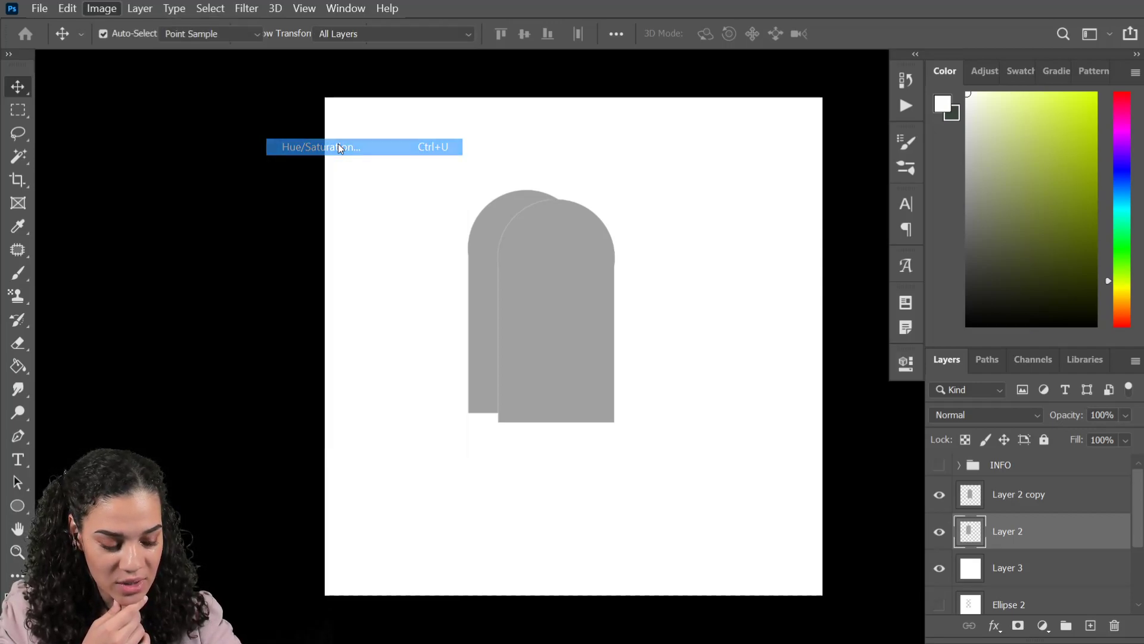
{"action": "left_click_drag", "start_coordinate": [906, 262], "coordinate": [884, 146]}
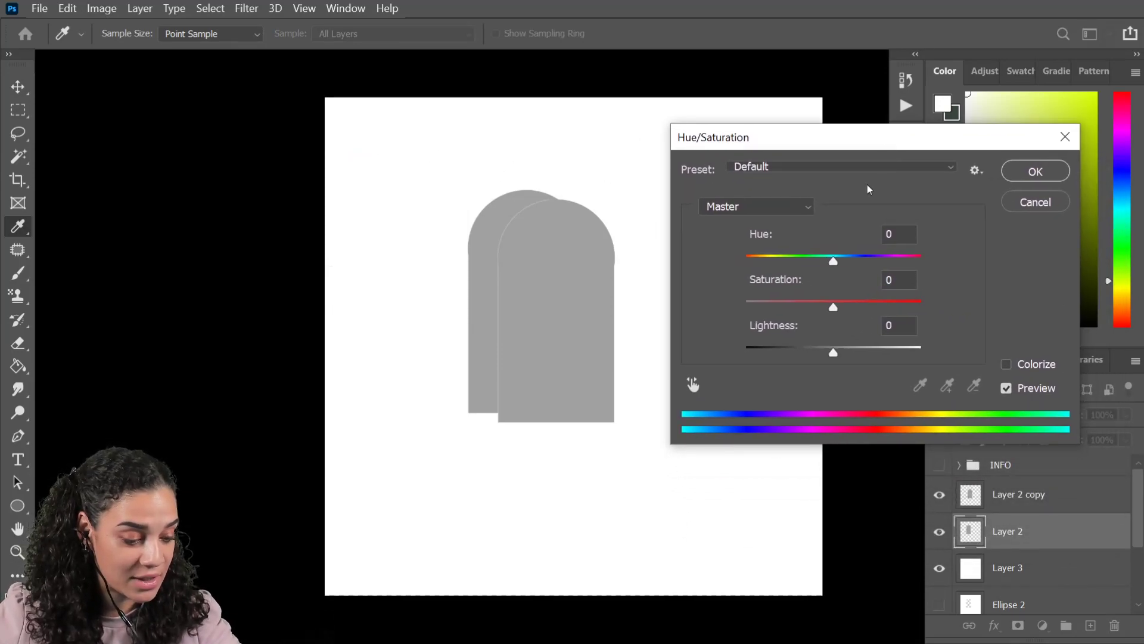
{"action": "left_click_drag", "start_coordinate": [833, 354], "coordinate": [809, 357]}
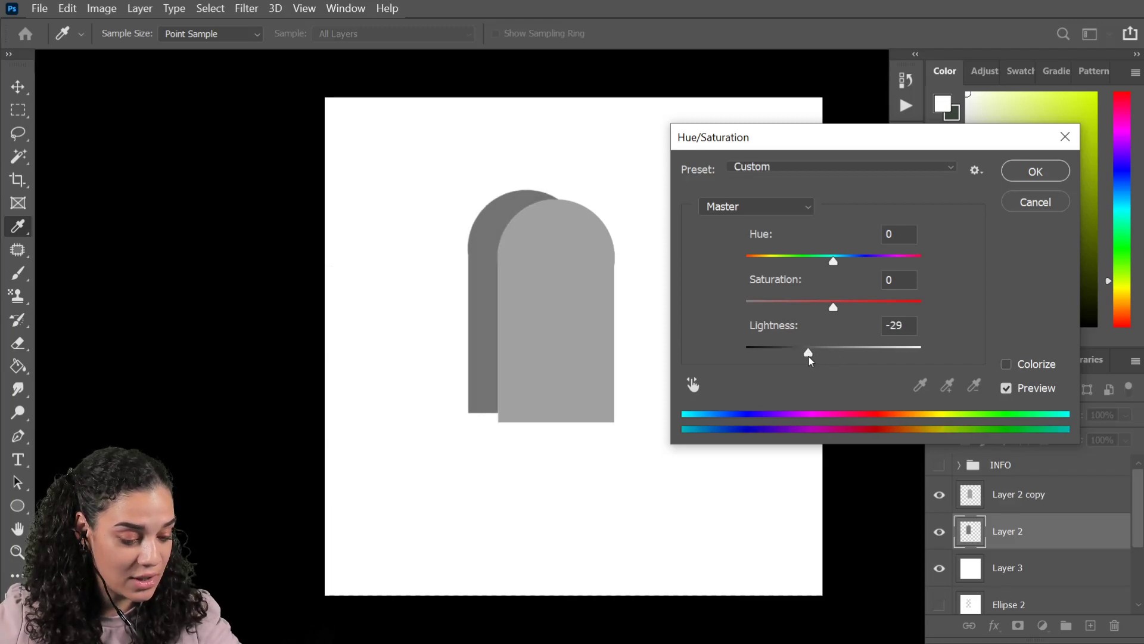
{"action": "left_click", "coordinate": [1036, 173]}
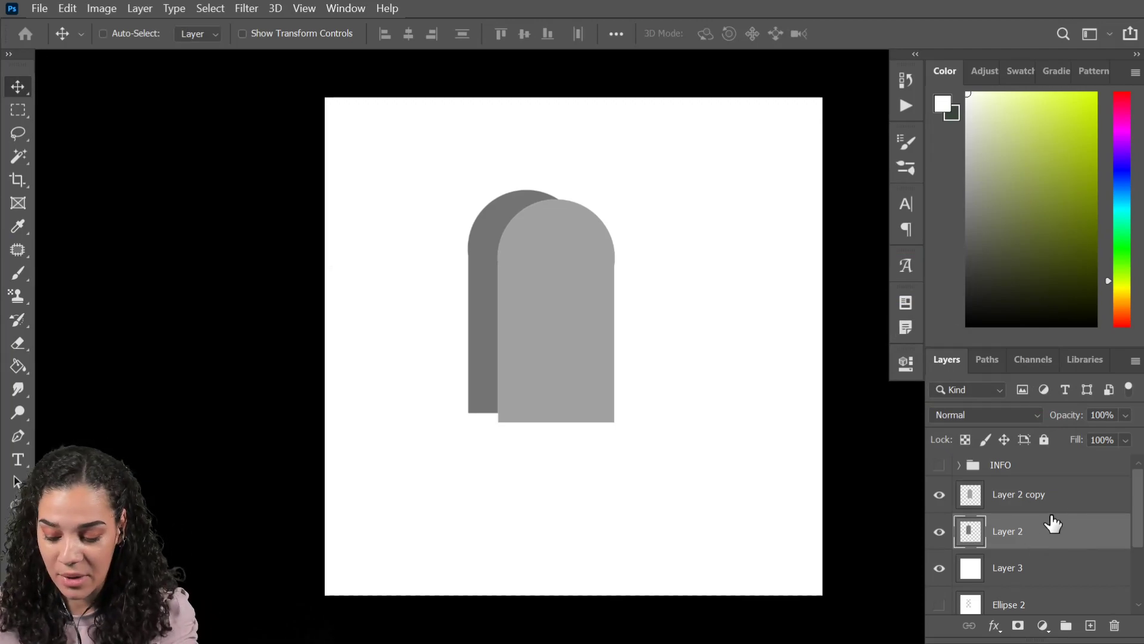
- Add a new layer above Layer 2 and outline the gaps between the two arches with a Polygonal Lasso selection
{"action": "key", "text": "ctrl+shift+n"}
{"action": "key", "text": "Return"}
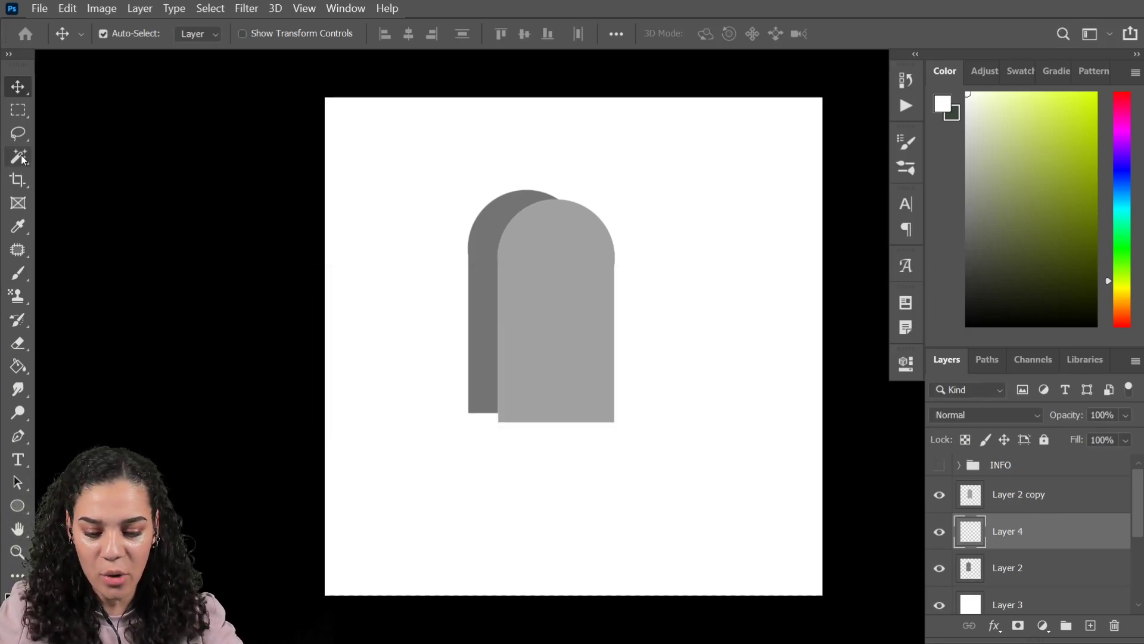
{"action": "left_click", "coordinate": [18, 132]}
{"action": "left_click", "coordinate": [143, 156]}
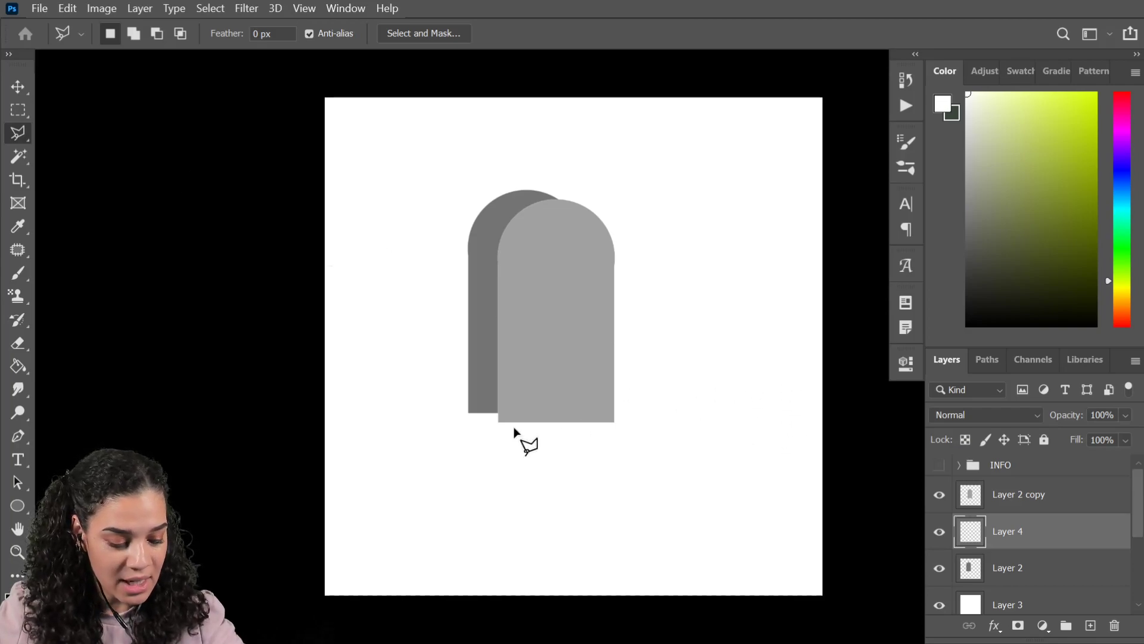
{"action": "left_click", "coordinate": [468, 413]}
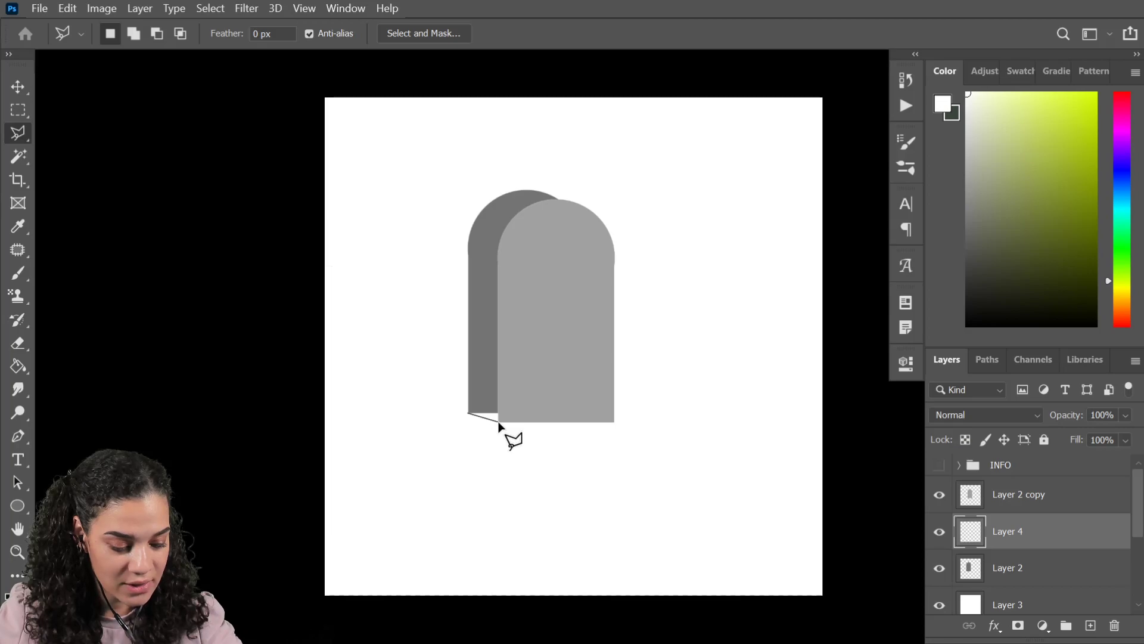
{"action": "left_click", "coordinate": [498, 423]}
{"action": "left_click", "coordinate": [581, 204]}
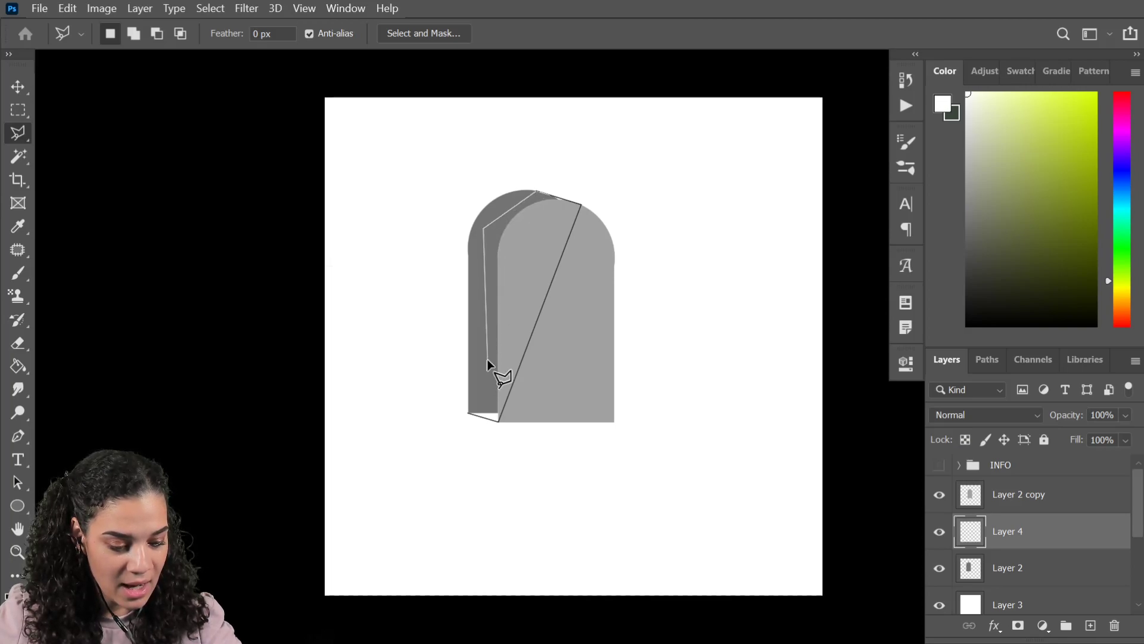
{"action": "key", "text": "Escape"}
{"action": "left_click", "coordinate": [470, 417]}
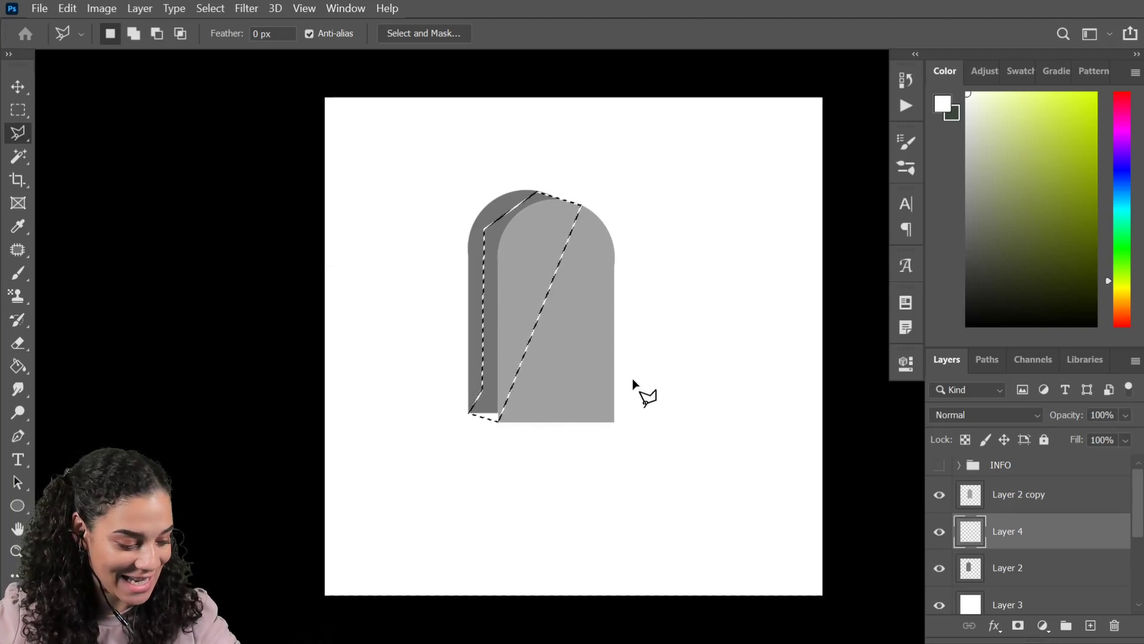
- Fill the selection on Layer 4 with the dark gray sampled from the rear arch, and deselect
{"action": "left_click", "coordinate": [16, 366]}
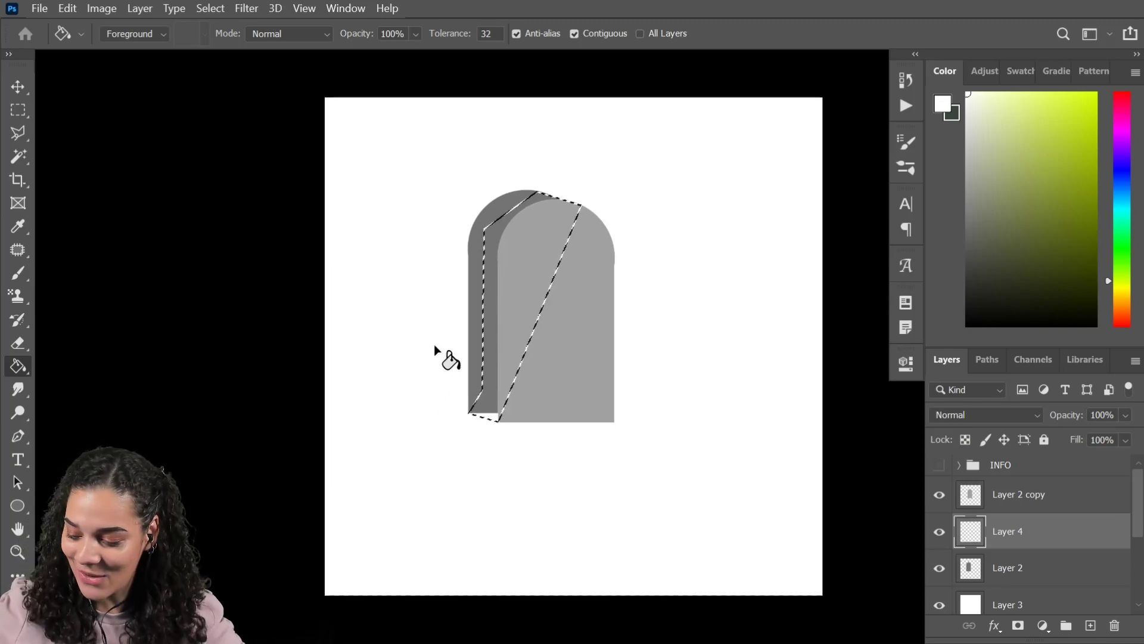
{"action": "left_click", "coordinate": [479, 275], "text": "alt"}
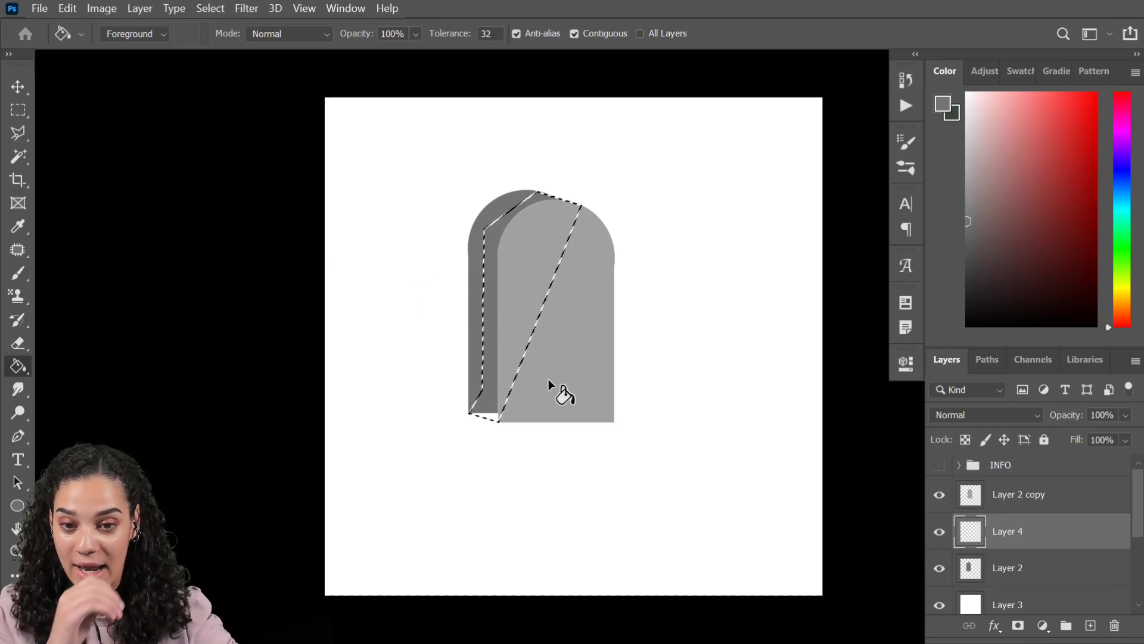
{"action": "left_click", "coordinate": [486, 411]}
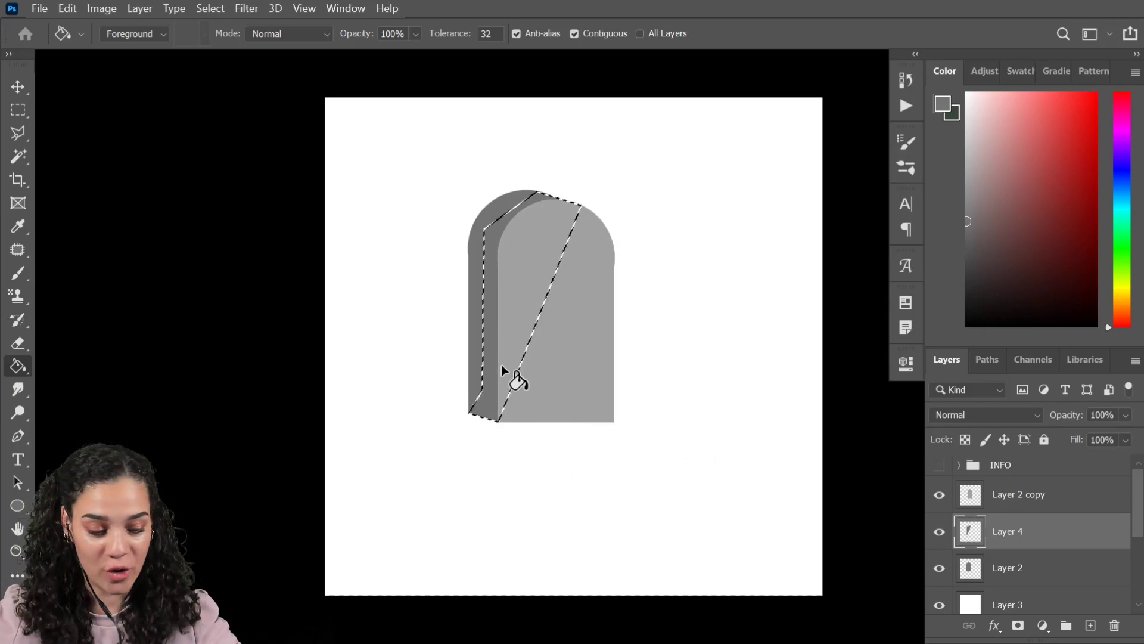
{"action": "left_click", "coordinate": [18, 110]}
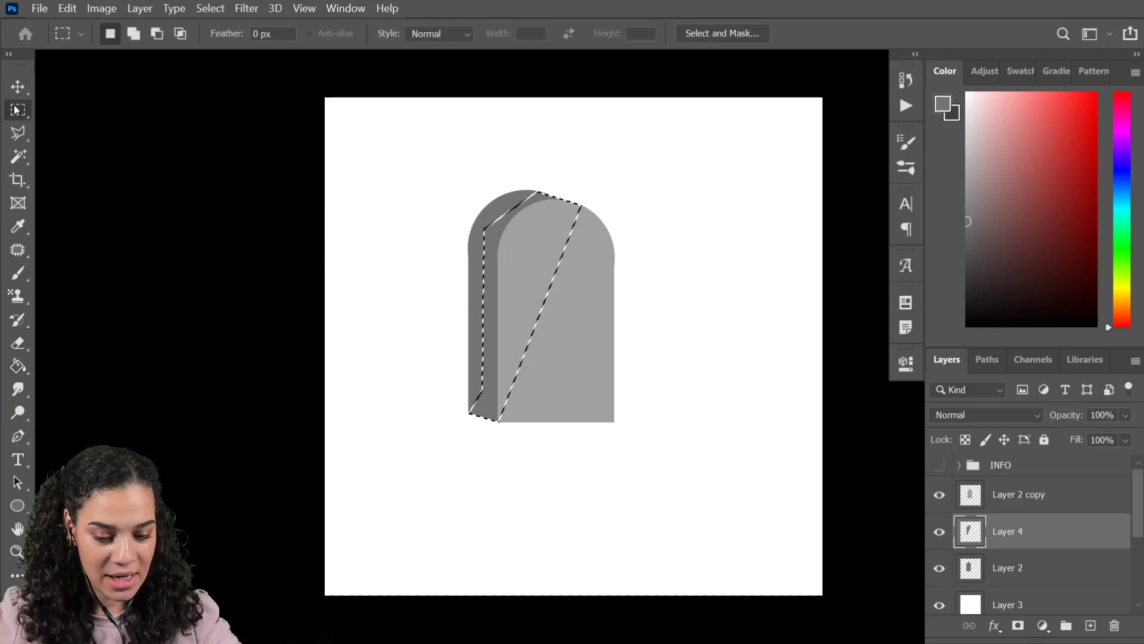
{"action": "left_click", "coordinate": [570, 281]}
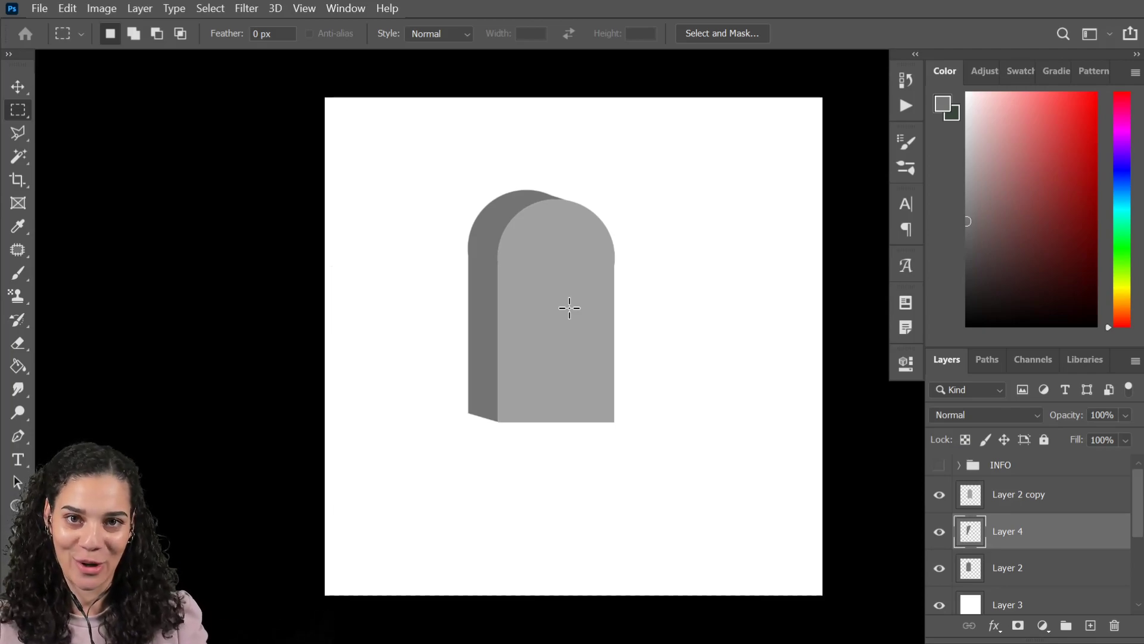
- Group Layer 2 copy, Layer 4 and Layer 2 into a group named TOMBSTONE
{"action": "left_click", "coordinate": [1061, 499]}
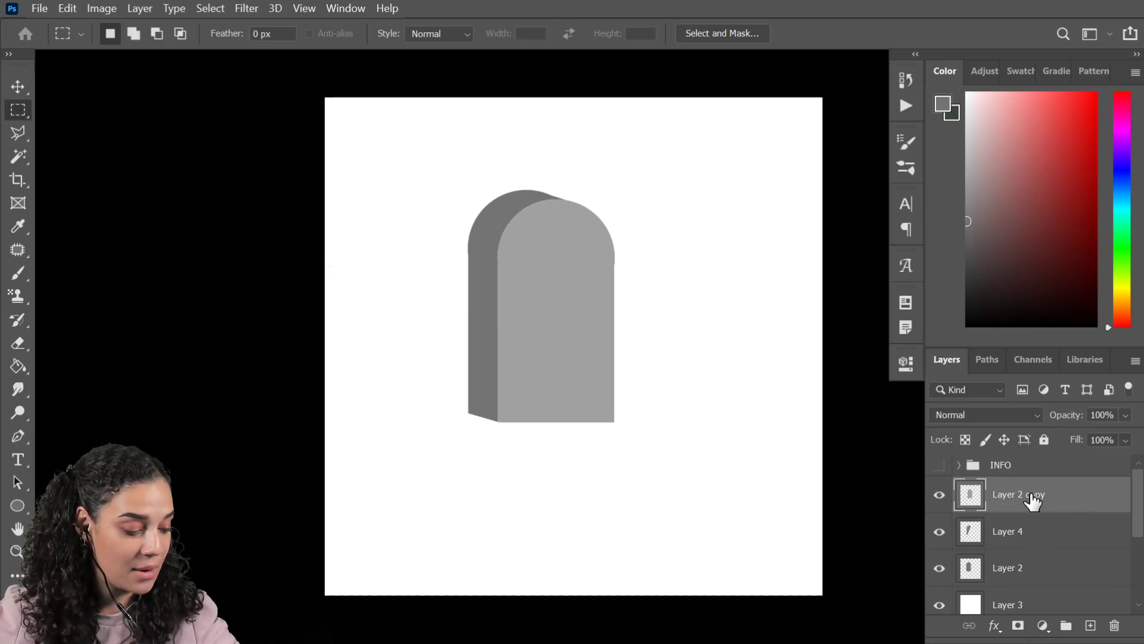
{"action": "left_click", "coordinate": [1021, 578], "text": "shift"}
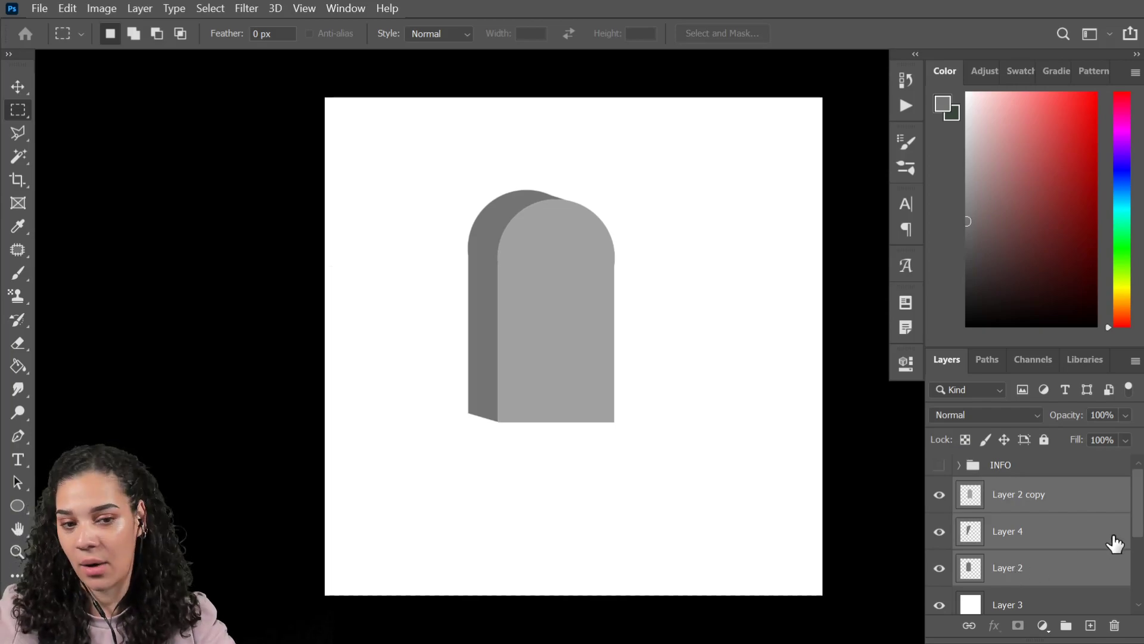
{"action": "right_click", "coordinate": [1101, 551]}
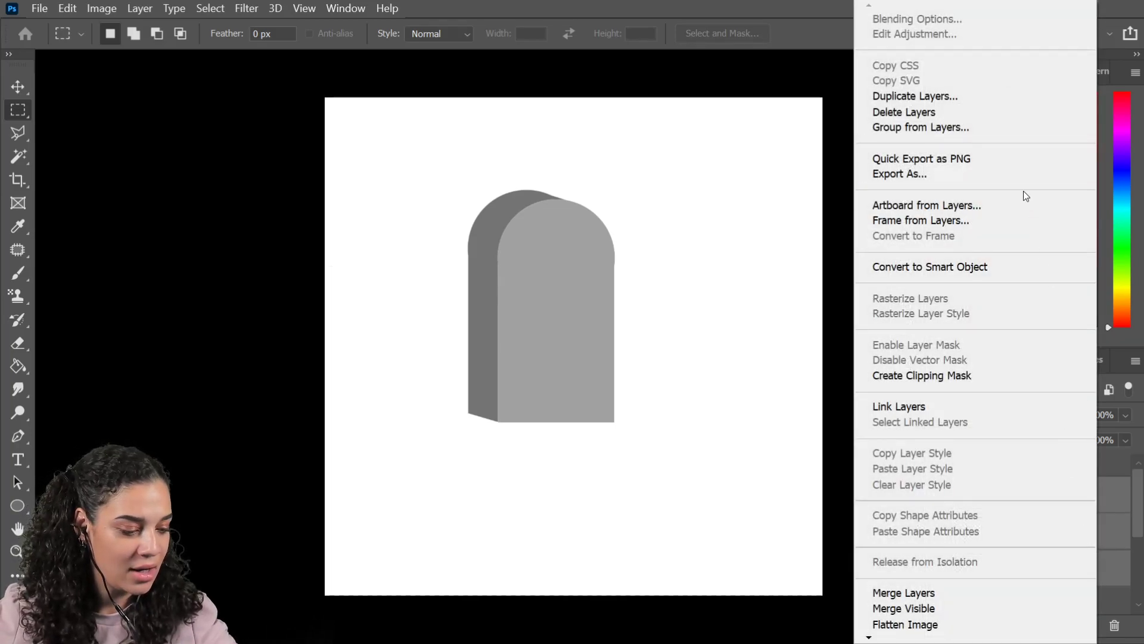
{"action": "left_click", "coordinate": [982, 127]}
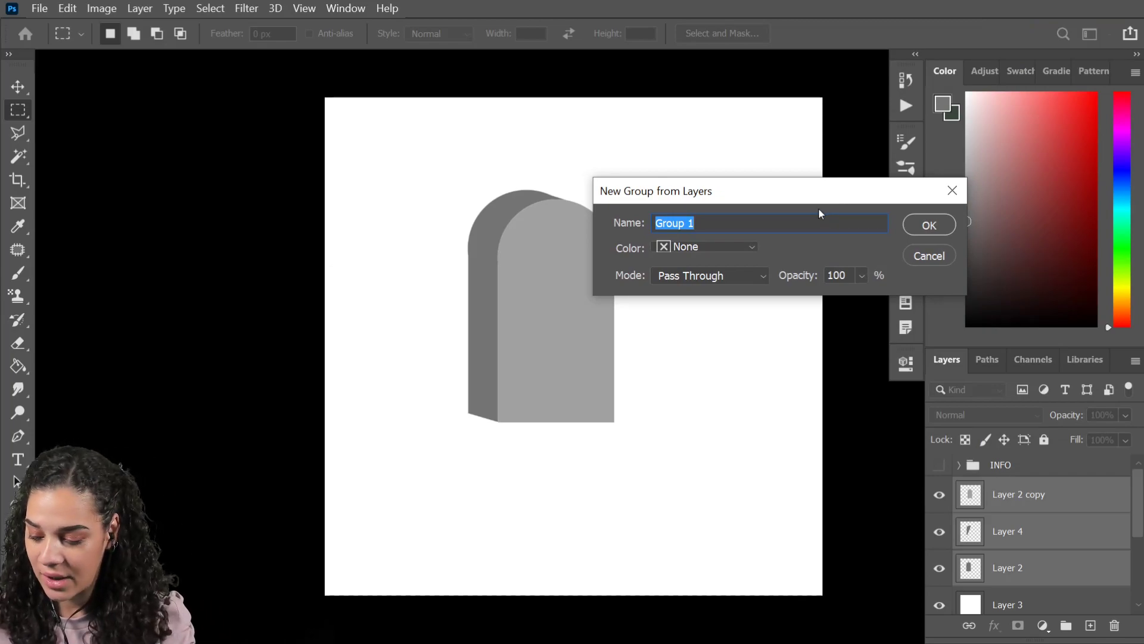
{"action": "type", "text": "TOMBSTONE"}
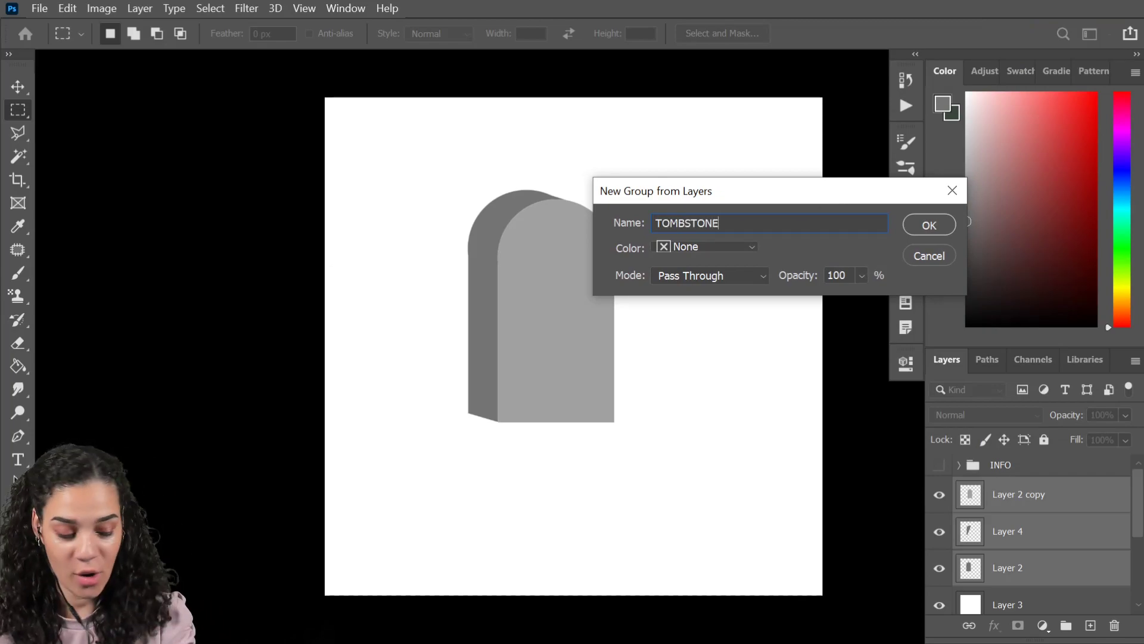
{"action": "key", "text": "Return"}
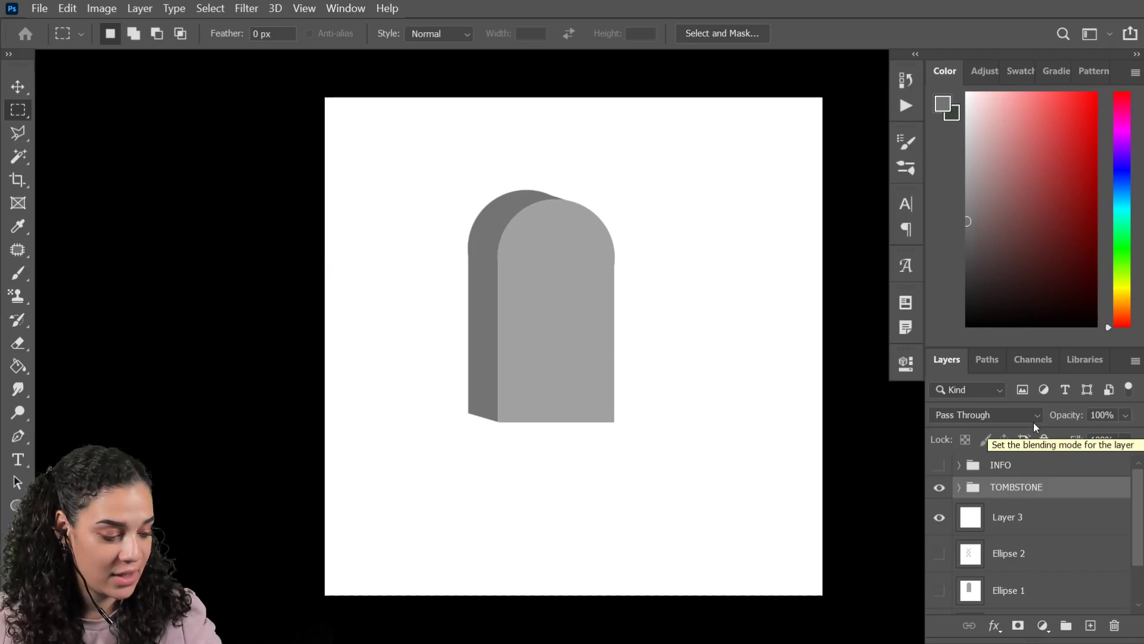
- Place the cracked concrete texture from the JUNE DCC library over the tombstone, scaled to 33.93%
{"action": "left_click", "coordinate": [1079, 359]}
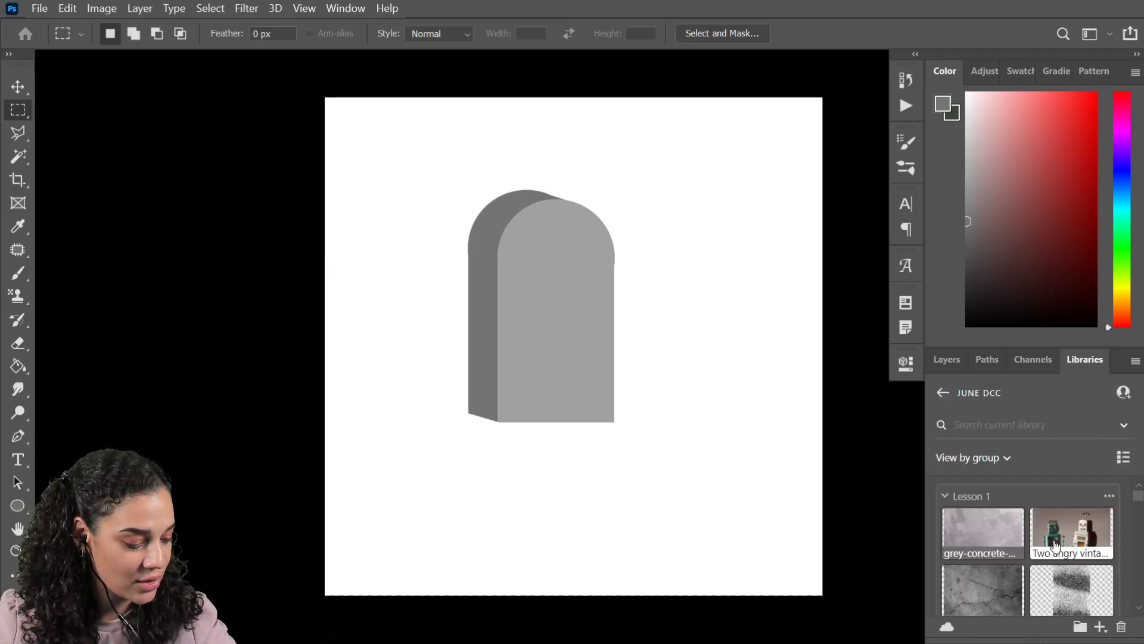
{"action": "left_click_drag", "start_coordinate": [987, 598], "coordinate": [559, 348]}
{"action": "left_click_drag", "start_coordinate": [808, 183], "coordinate": [664, 276]}
{"action": "left_click_drag", "start_coordinate": [563, 381], "coordinate": [610, 324]}
{"action": "left_click_drag", "start_coordinate": [379, 190], "coordinate": [364, 179]}
{"action": "left_click_drag", "start_coordinate": [596, 281], "coordinate": [596, 284]}
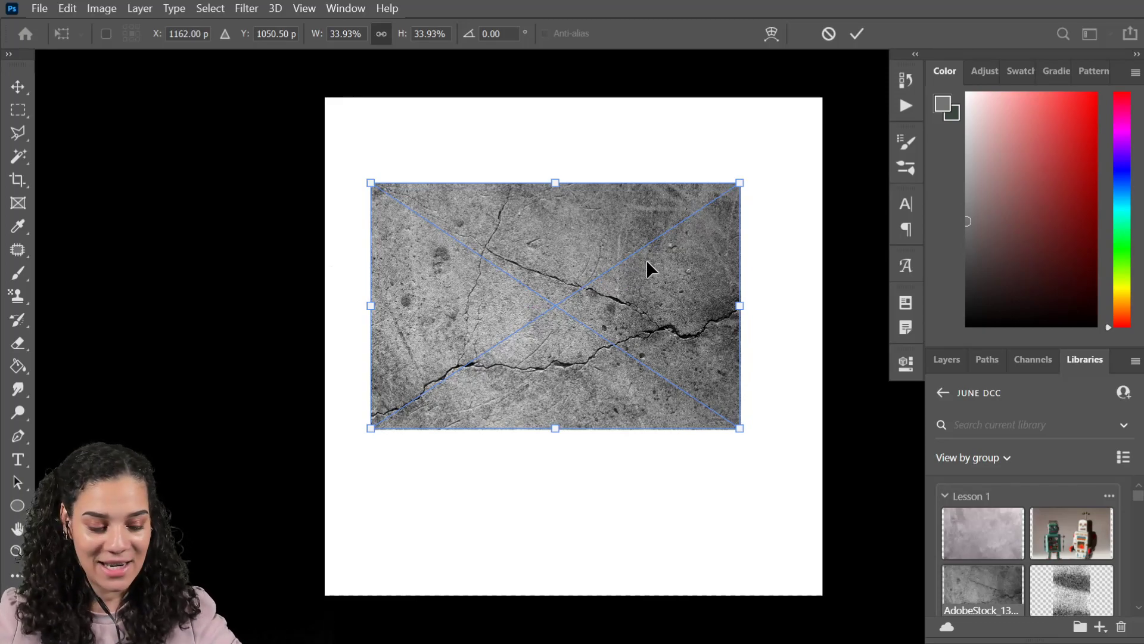
{"action": "key", "text": "Return"}
{"action": "key", "text": "m"}
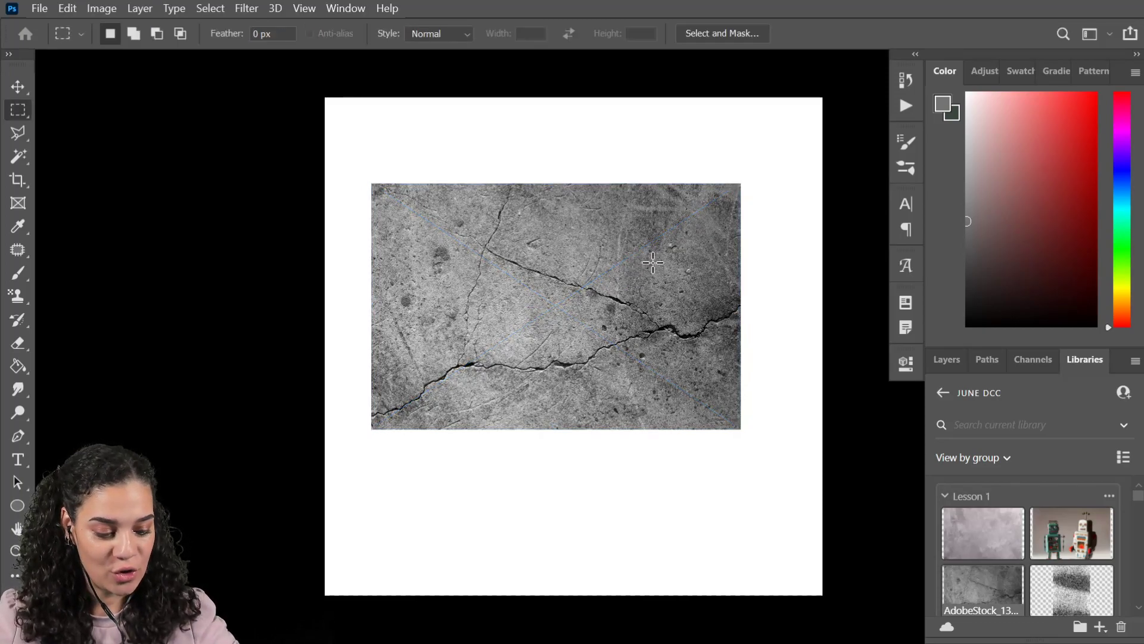
- Clip the concrete texture layer to the TOMBSTONE group with a clipping mask
{"action": "left_click", "coordinate": [950, 365]}
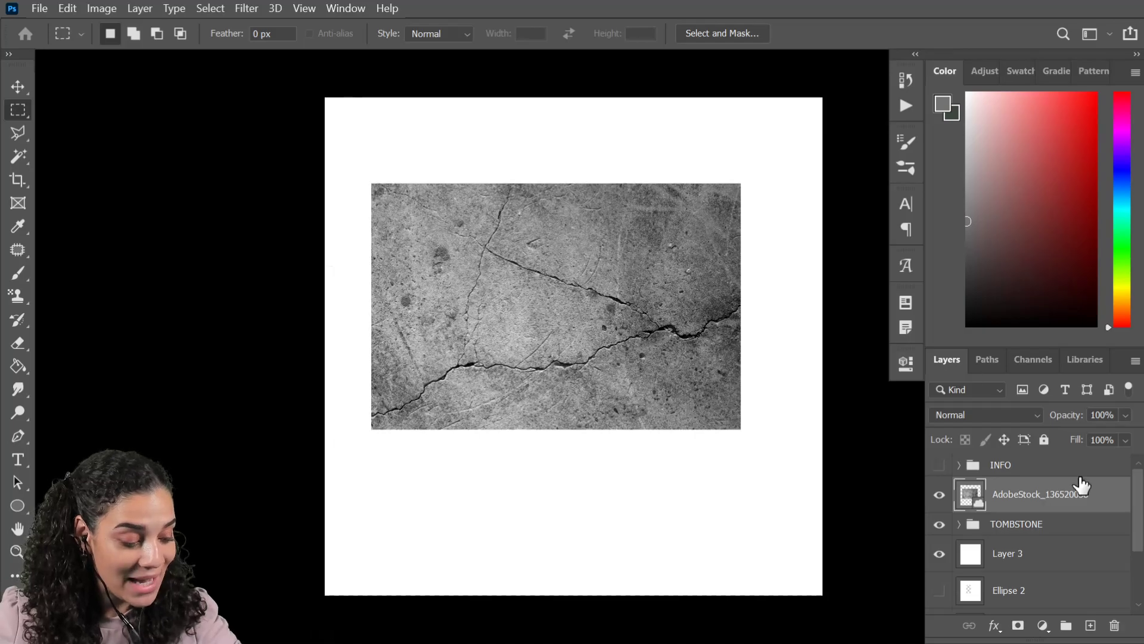
{"action": "right_click", "coordinate": [1092, 497]}
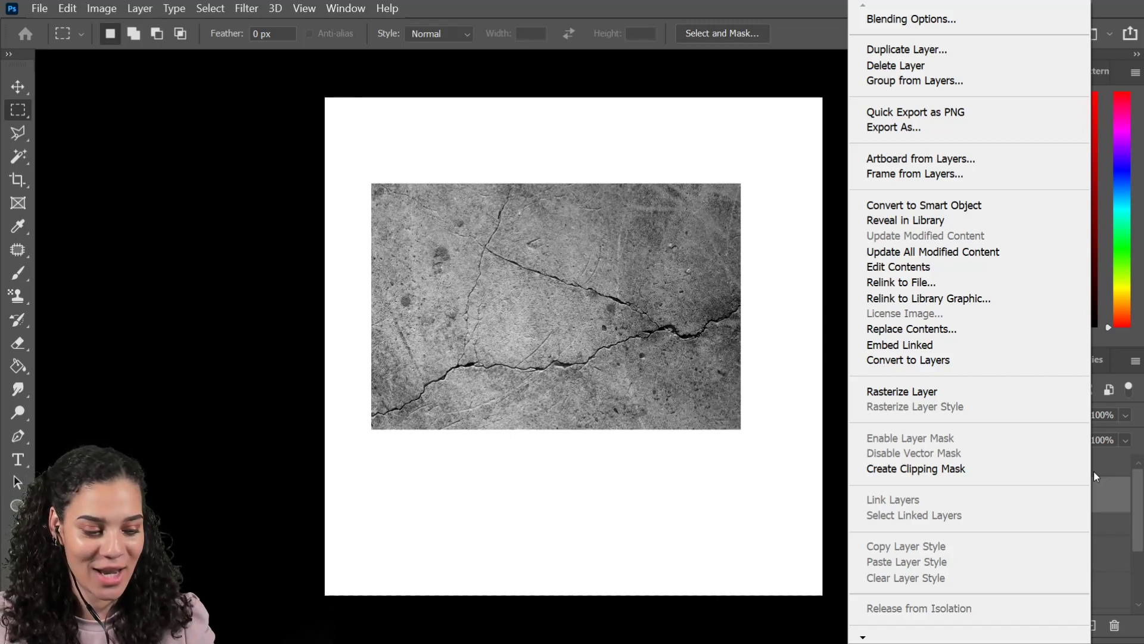
{"action": "left_click", "coordinate": [1026, 470]}
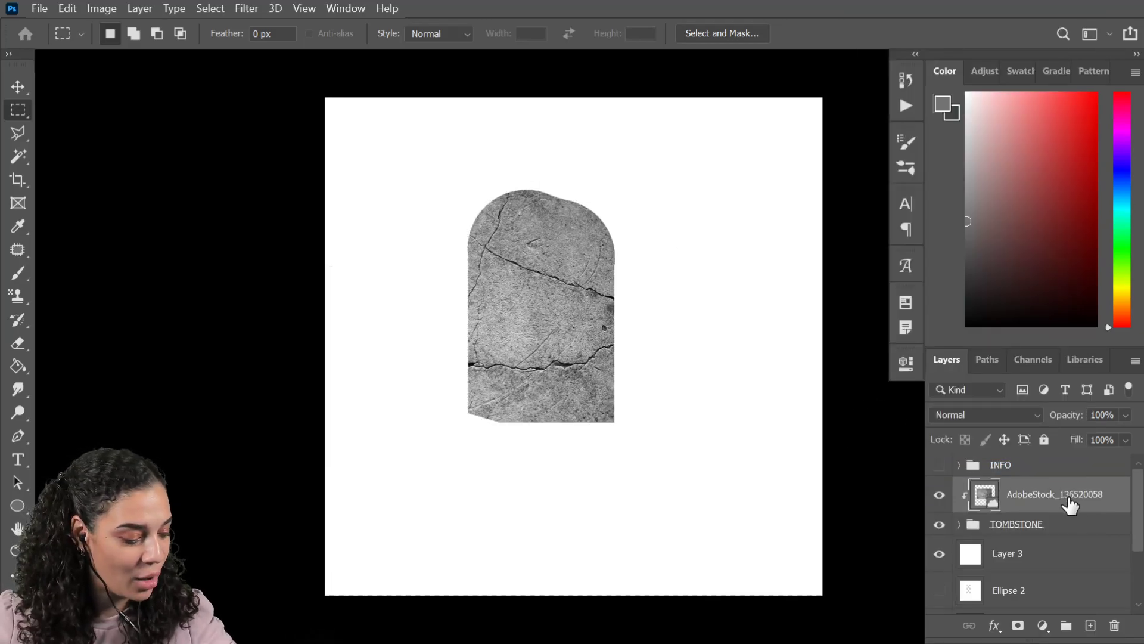
- Set the concrete texture layer's blend mode to Color Burn and its fill to 74%
{"action": "left_click", "coordinate": [977, 416]}
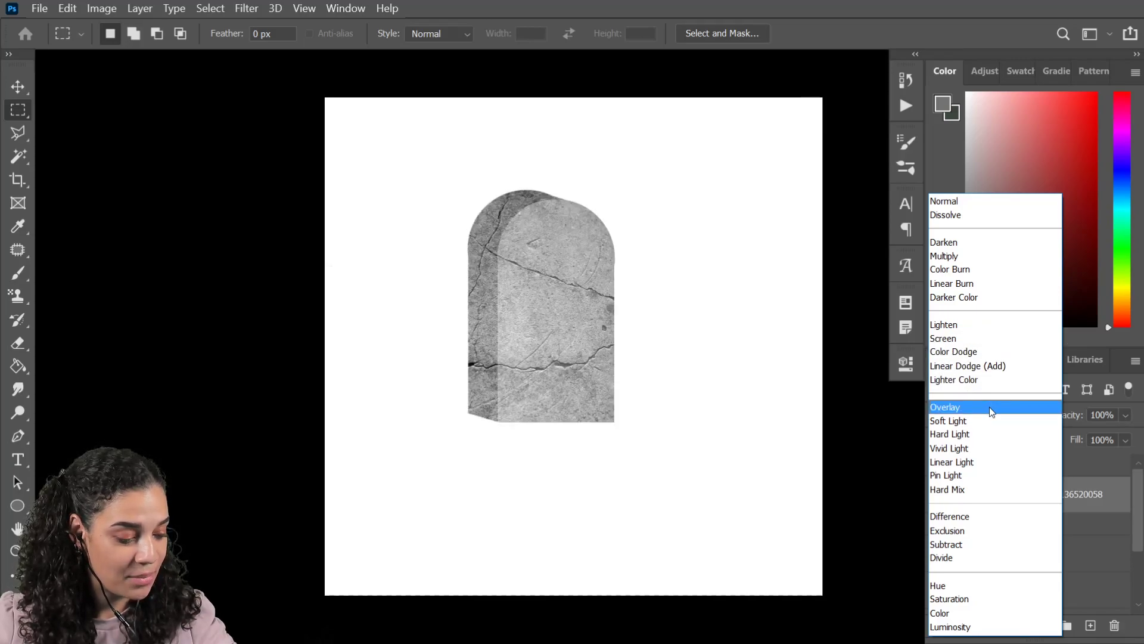
{"action": "left_click", "coordinate": [974, 268]}
{"action": "left_click", "coordinate": [1125, 440]}
{"action": "left_click", "coordinate": [1095, 460]}
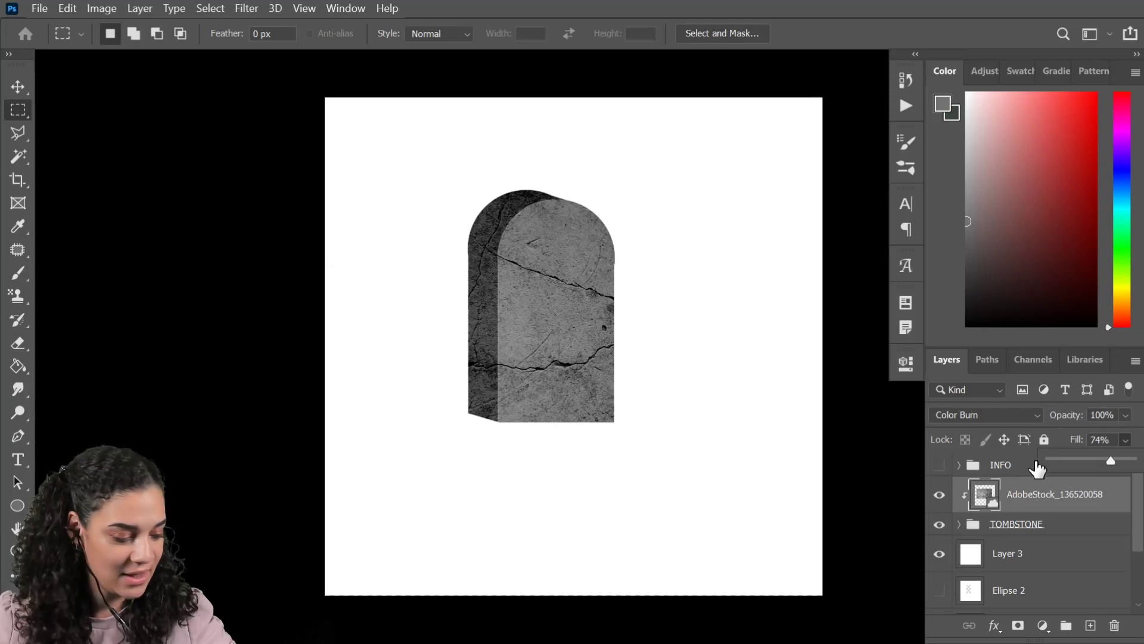
{"action": "left_click", "coordinate": [1106, 509]}
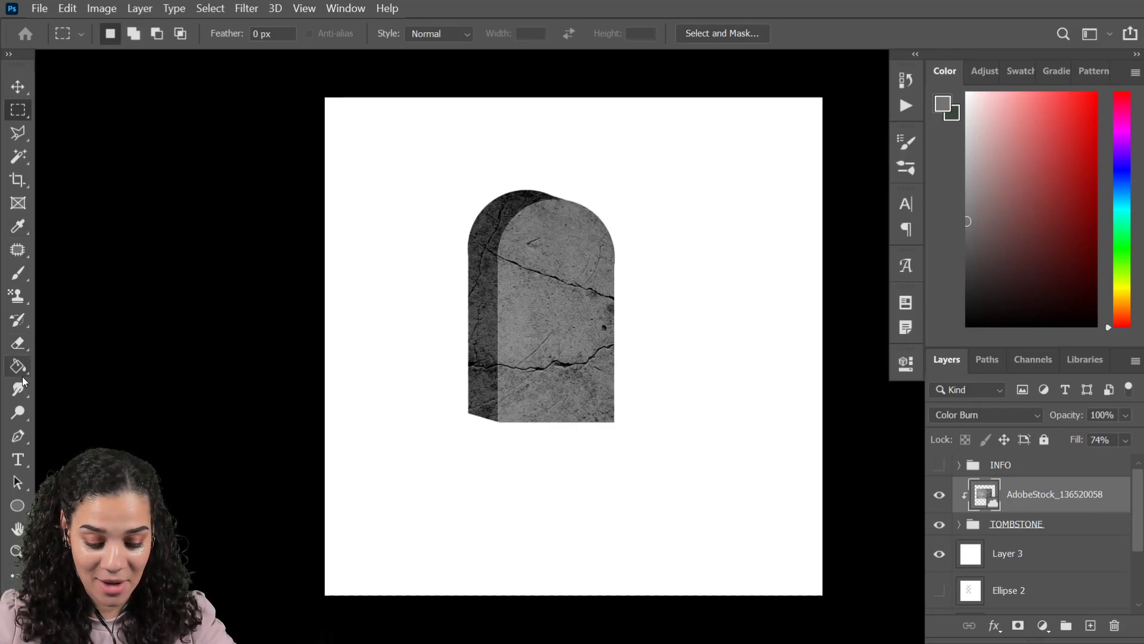
- Add the centred text "R I P" on the upper part of the tombstone's front face
{"action": "key", "text": "t"}
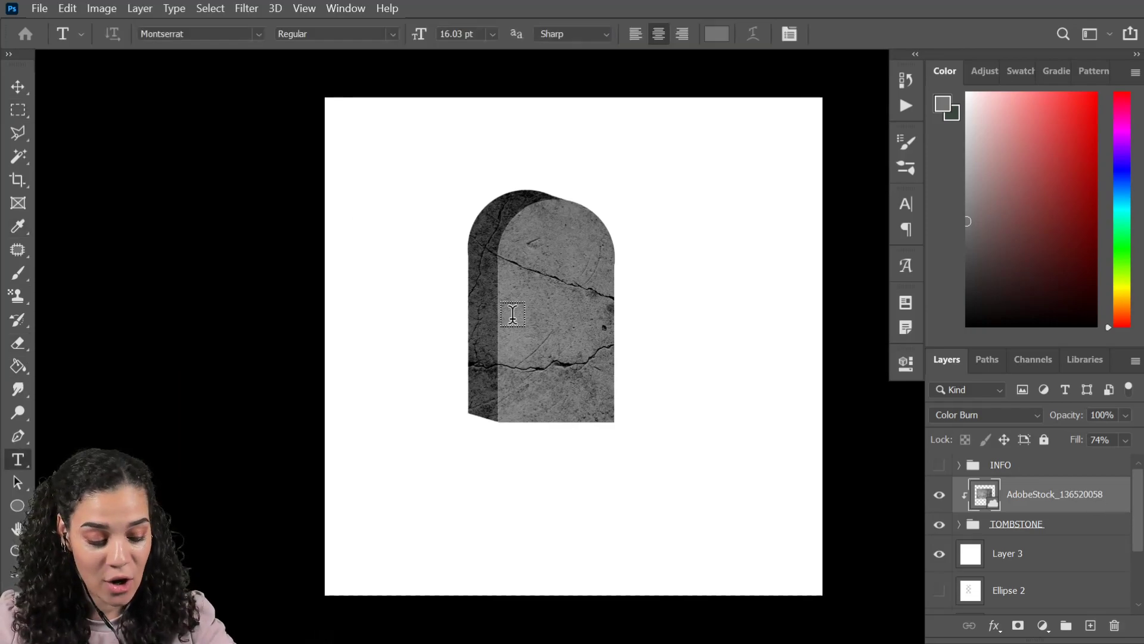
{"action": "left_click", "coordinate": [554, 278]}
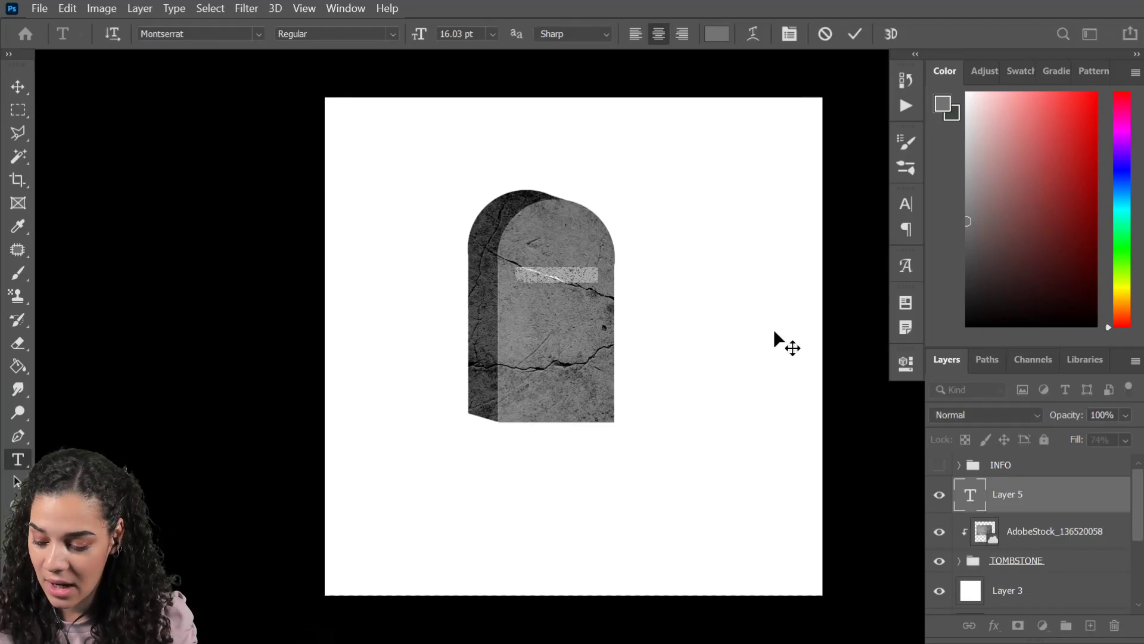
{"action": "key", "text": "BackSpace"}
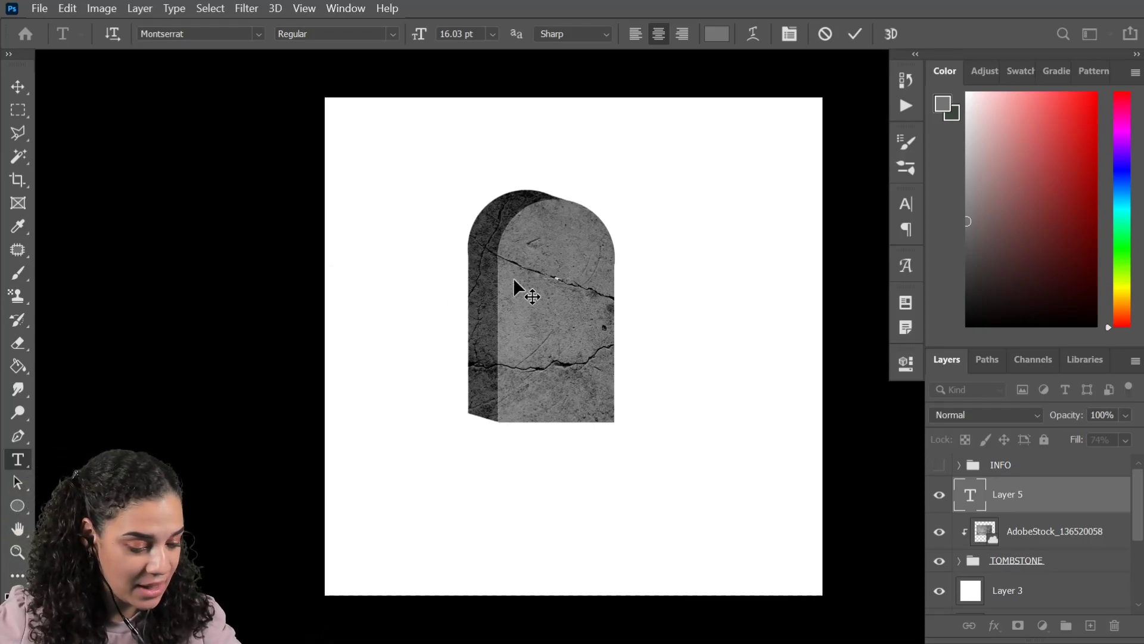
- Set the R I P text to Montserrat Black and colour it near-black, #161616
{"action": "double_click", "coordinate": [557, 274]}
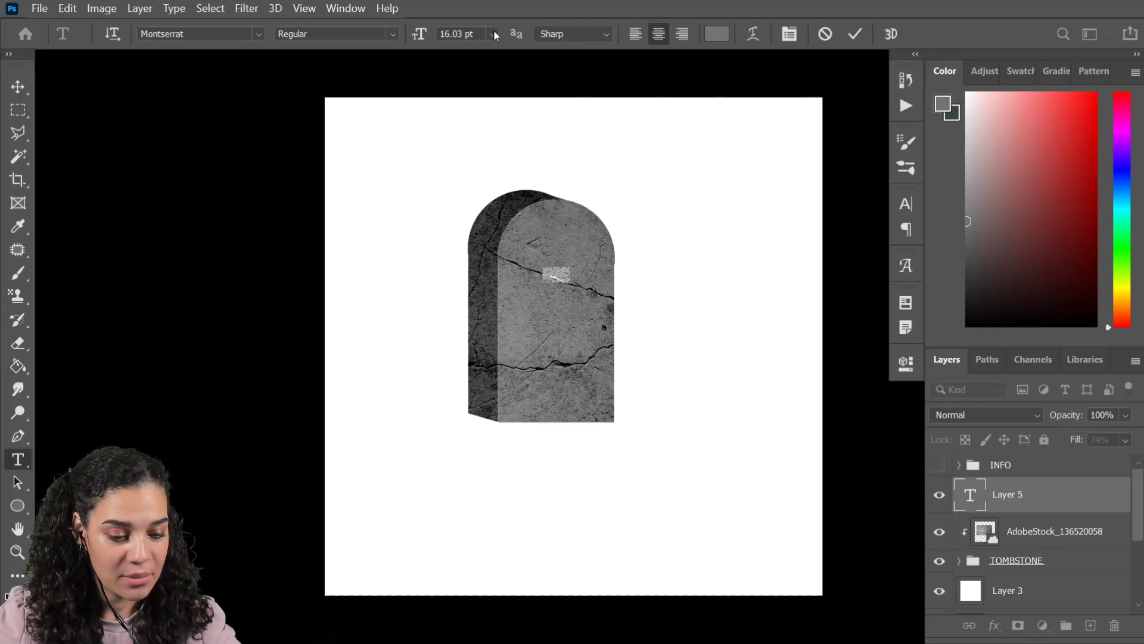
{"action": "left_click", "coordinate": [392, 35]}
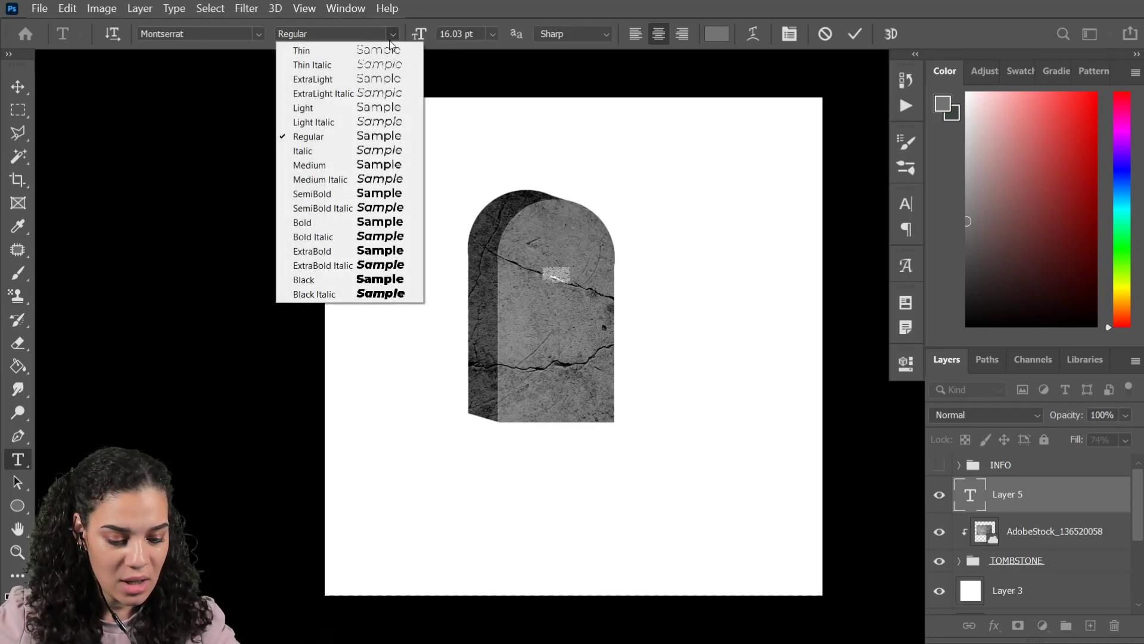
{"action": "left_click", "coordinate": [374, 280]}
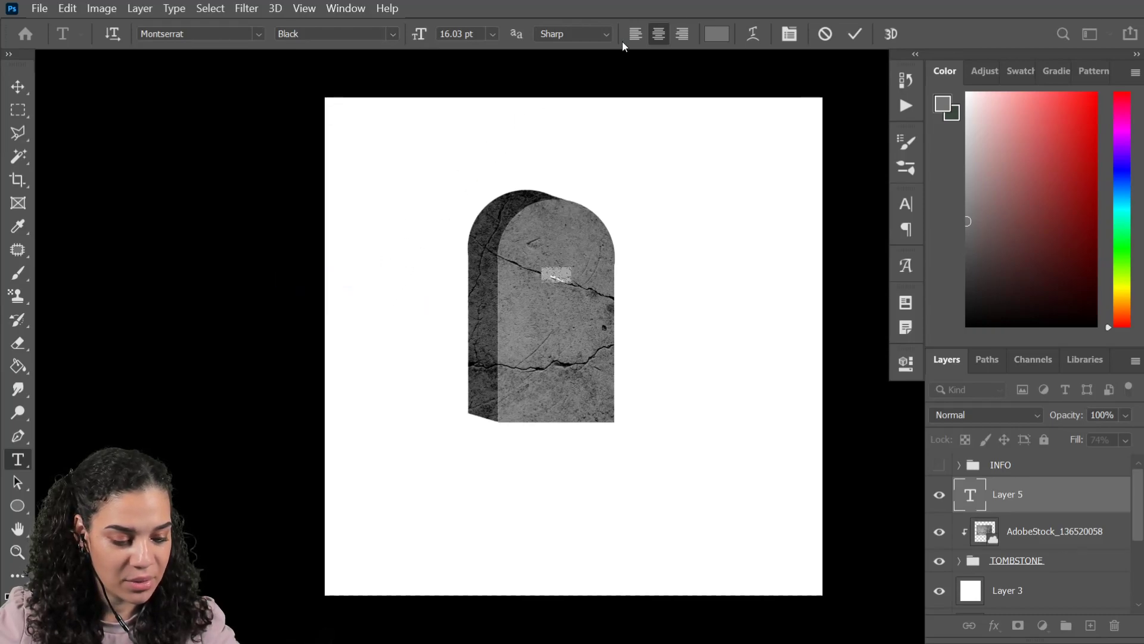
{"action": "left_click", "coordinate": [716, 34]}
{"action": "left_click_drag", "start_coordinate": [633, 388], "coordinate": [603, 439]}
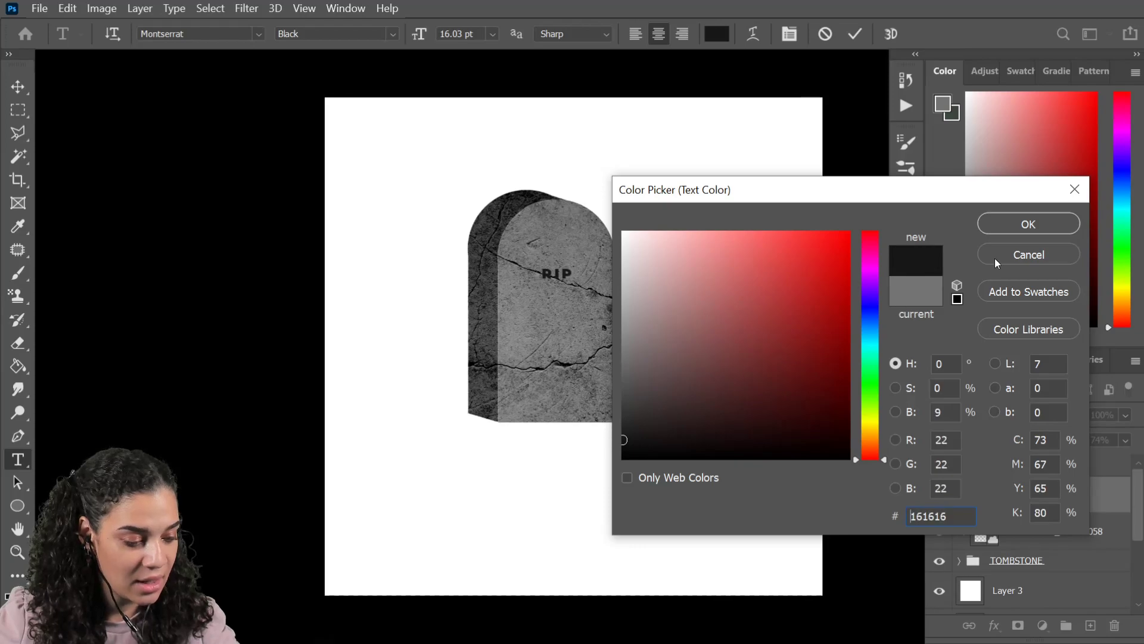
{"action": "left_click", "coordinate": [1028, 224]}
{"action": "left_click", "coordinate": [1102, 507]}
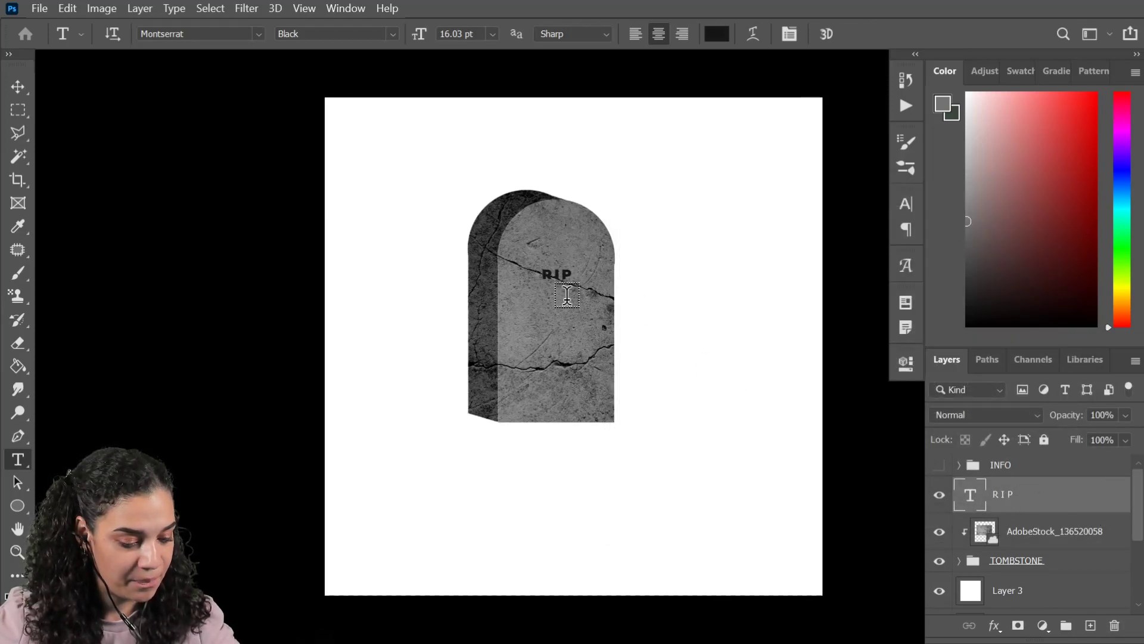
- Enlarge the R I P text to 48 pt, trying 30 pt first
{"action": "double_click", "coordinate": [559, 272]}
{"action": "key", "text": "ctrl+a"}
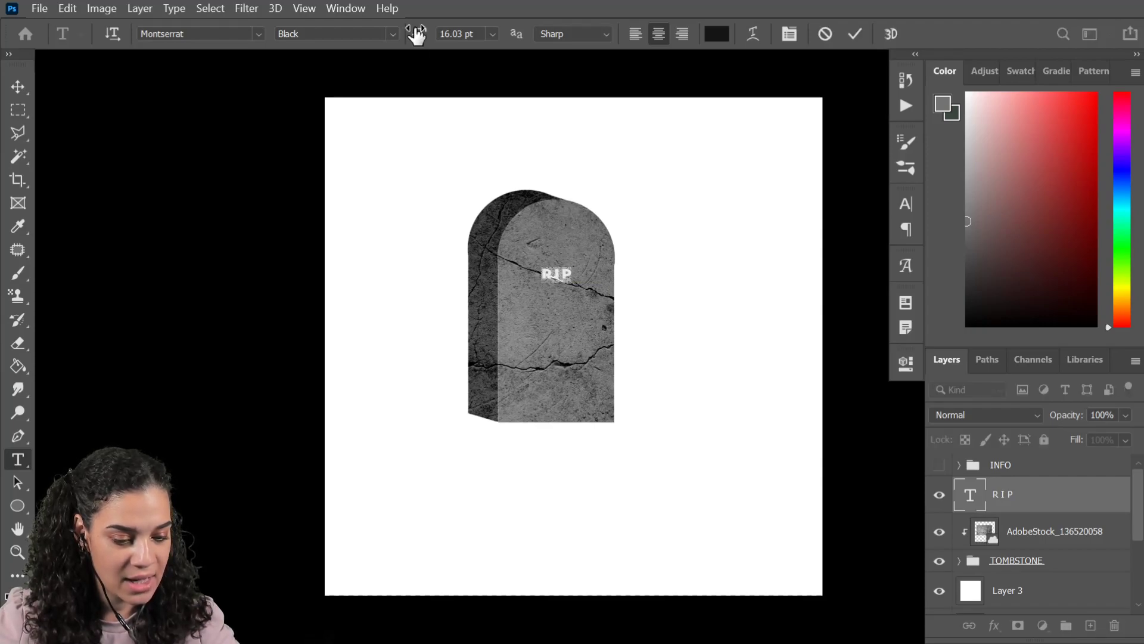
{"action": "left_click", "coordinate": [493, 33]}
{"action": "left_click", "coordinate": [471, 215]}
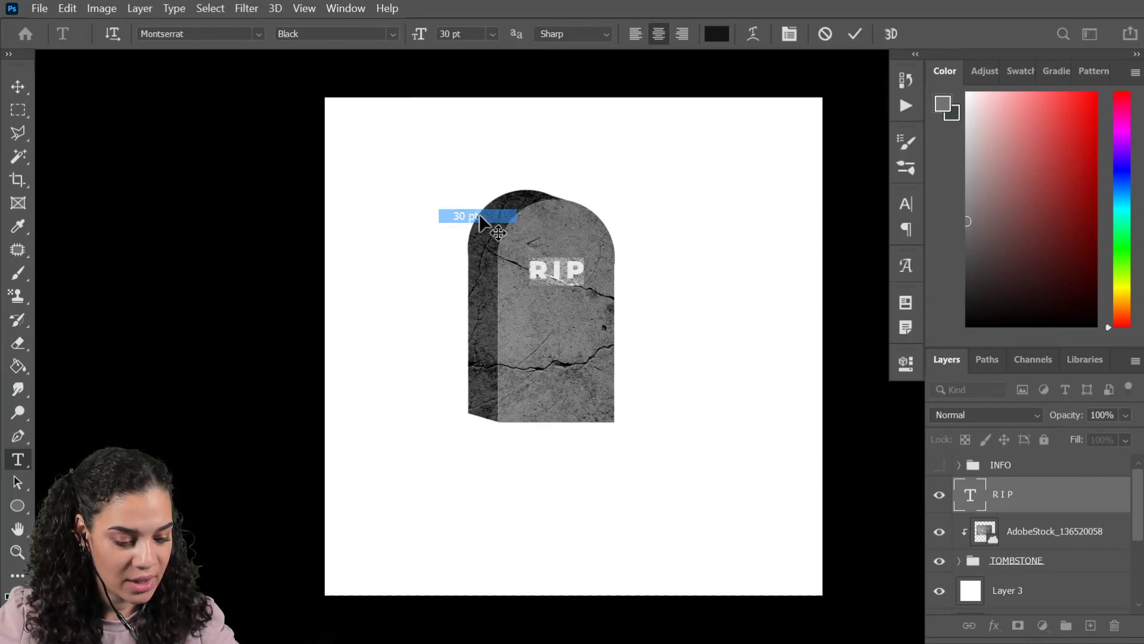
{"action": "left_click", "coordinate": [492, 33]}
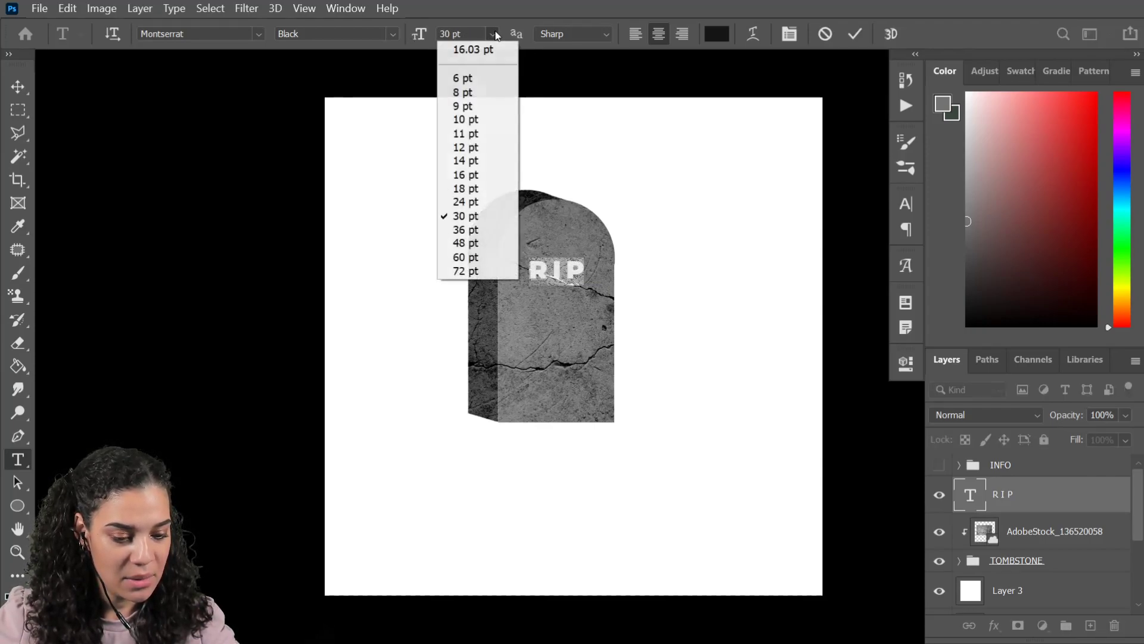
{"action": "left_click", "coordinate": [480, 242]}
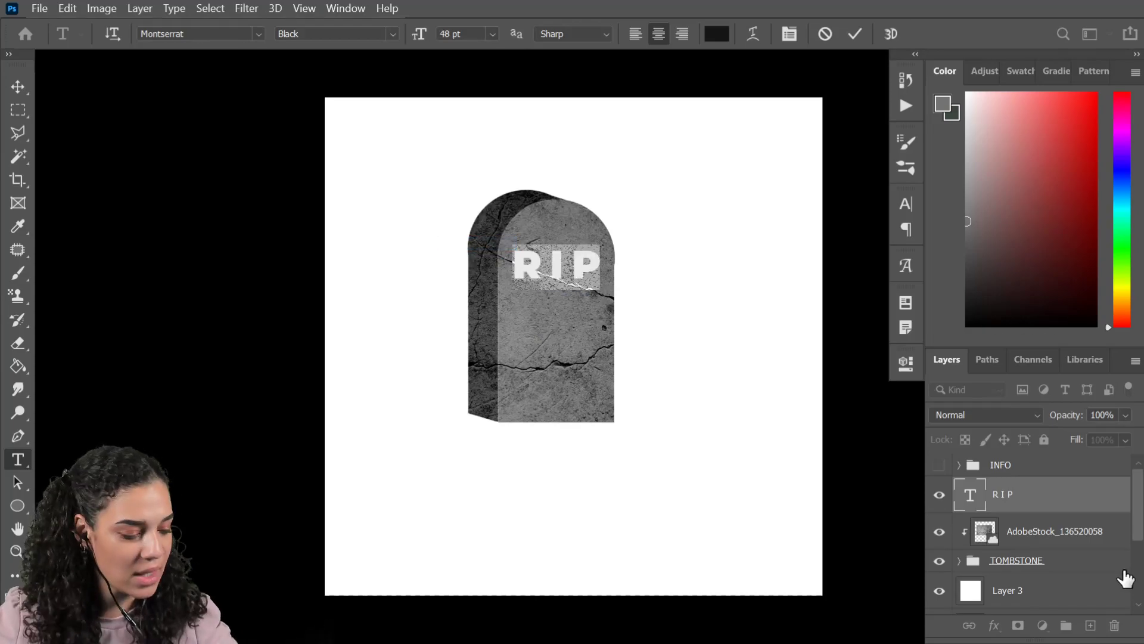
{"action": "left_click", "coordinate": [1095, 504]}
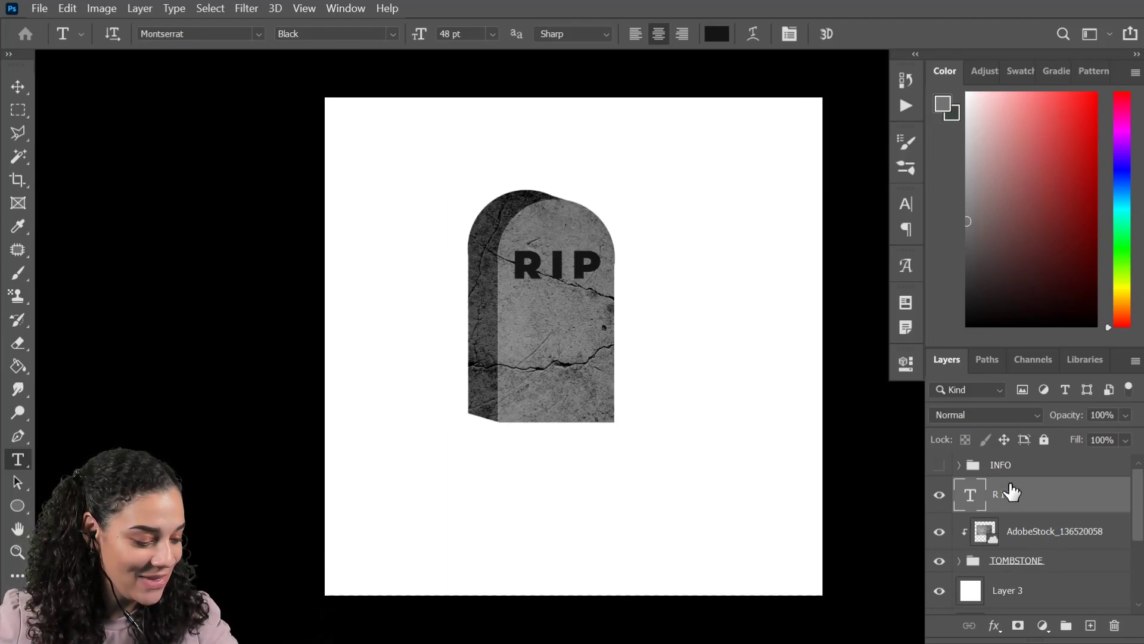
- Try Bevel & Emboss on the R I P layer in several styles, including Stroke Emboss with depth 480% and size 84 px, and switch it off
{"action": "double_click", "coordinate": [1078, 506]}
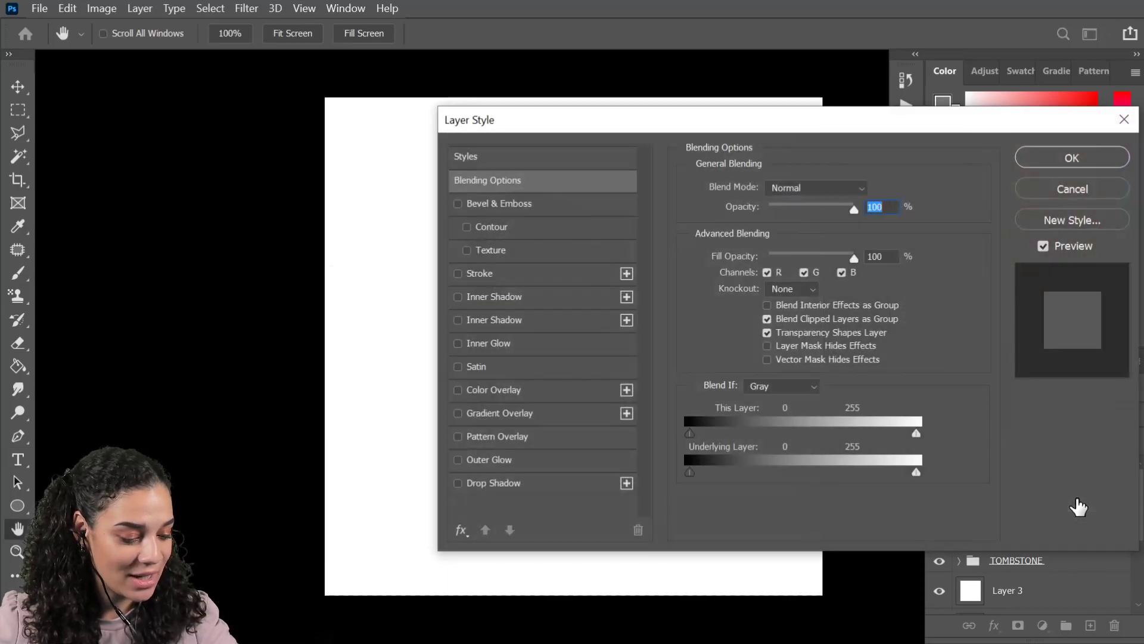
{"action": "left_click_drag", "start_coordinate": [817, 119], "coordinate": [1017, 113]}
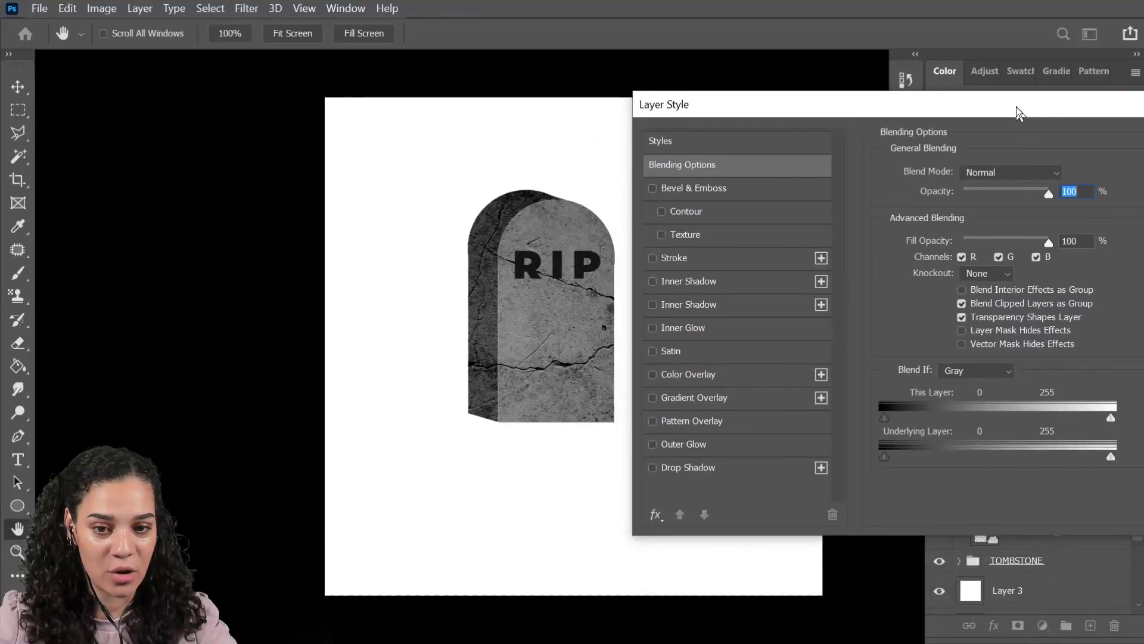
{"action": "left_click", "coordinate": [714, 188]}
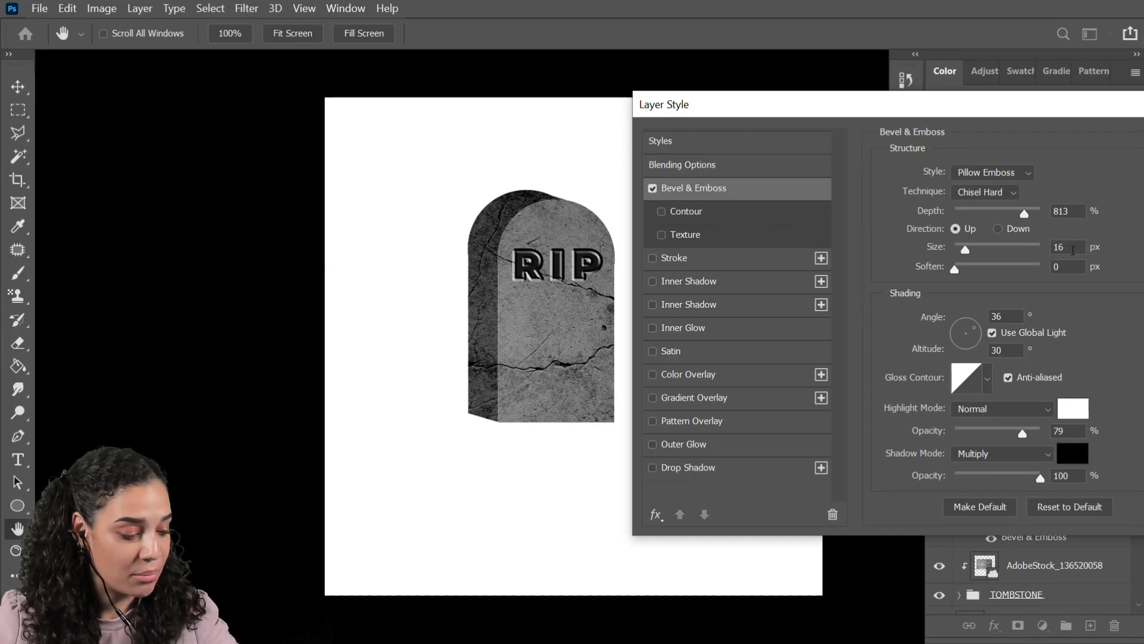
{"action": "left_click", "coordinate": [1005, 173]}
{"action": "left_click", "coordinate": [1005, 188]}
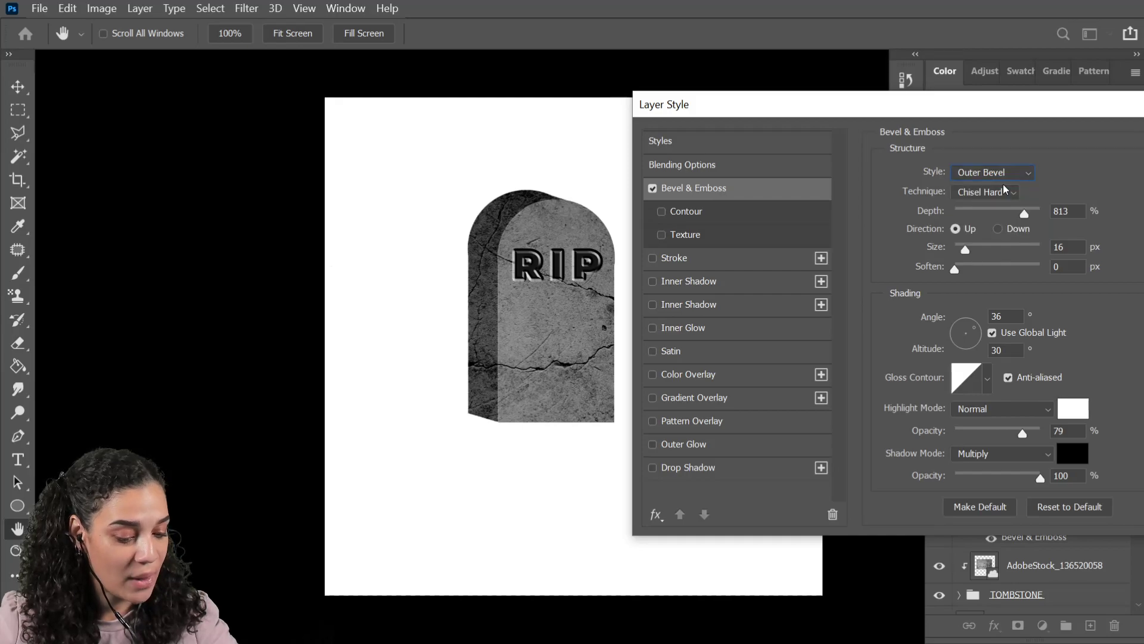
{"action": "left_click", "coordinate": [1006, 173]}
{"action": "left_click", "coordinate": [1007, 203]}
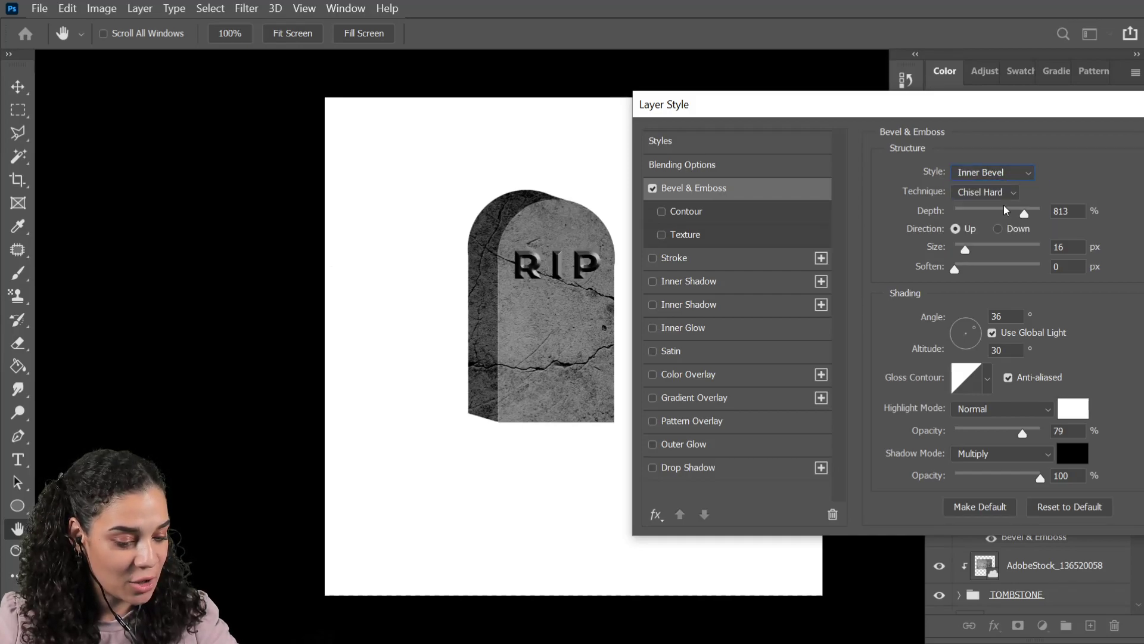
{"action": "left_click", "coordinate": [998, 173]}
{"action": "left_click", "coordinate": [996, 217]}
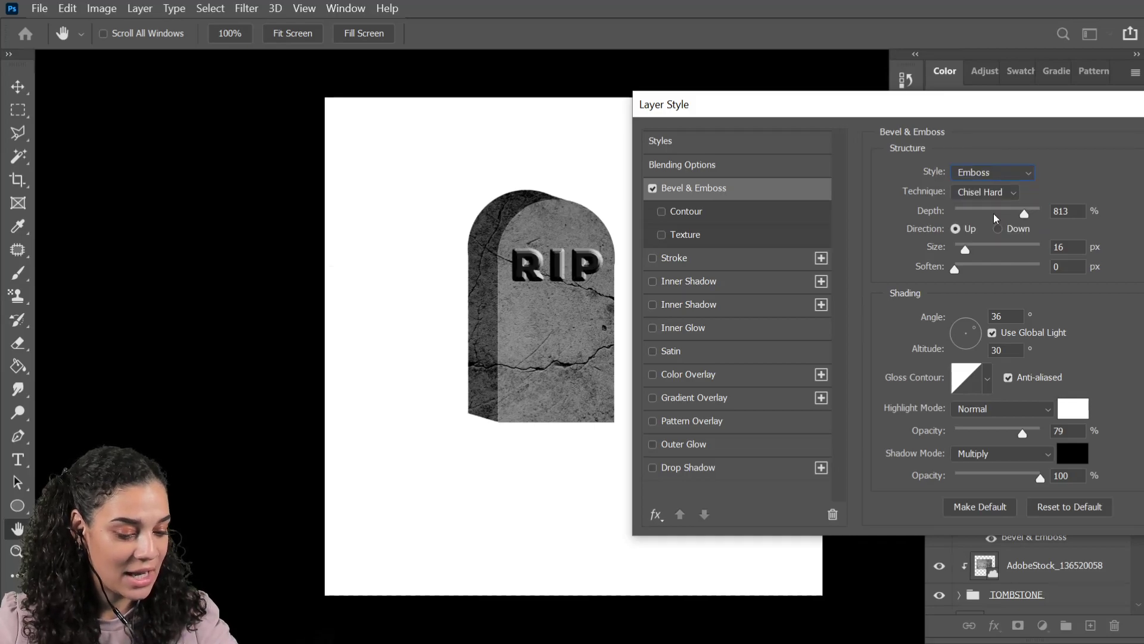
{"action": "left_click", "coordinate": [1001, 175]}
{"action": "left_click", "coordinate": [997, 232]}
{"action": "left_click", "coordinate": [1003, 175]}
{"action": "left_click", "coordinate": [1007, 247]}
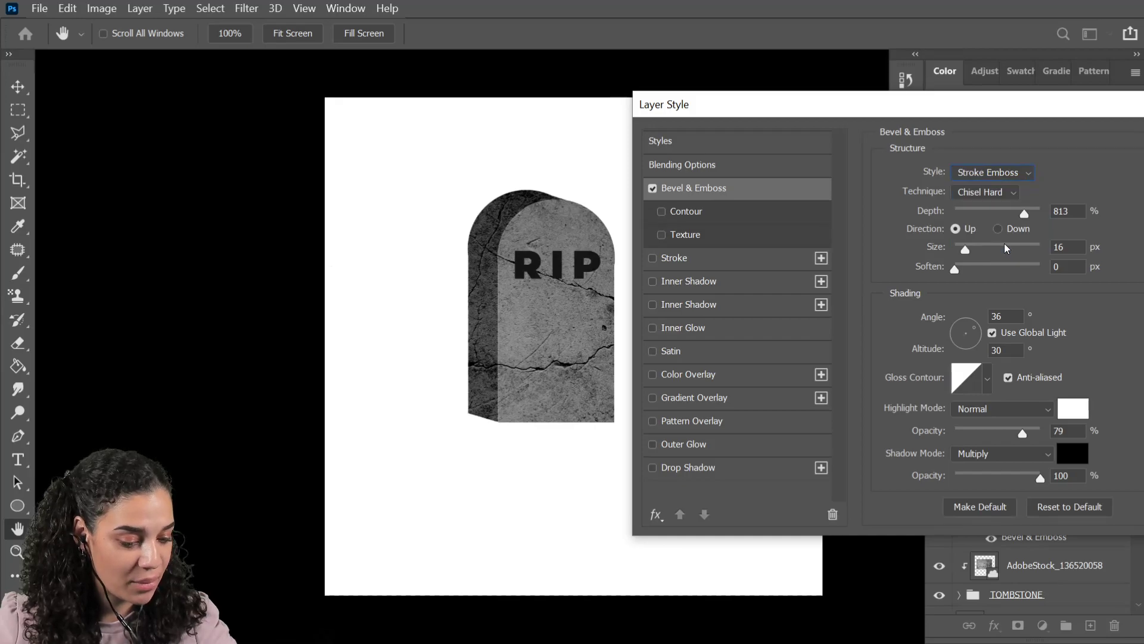
{"action": "left_click_drag", "start_coordinate": [1024, 220], "coordinate": [988, 248]}
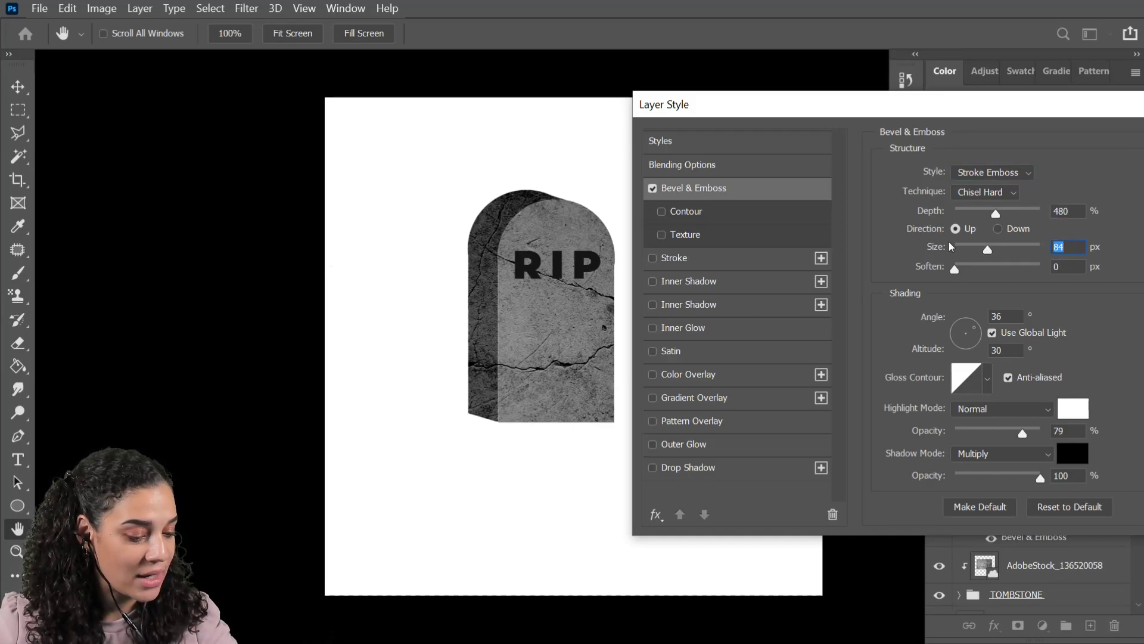
{"action": "left_click", "coordinate": [652, 188]}
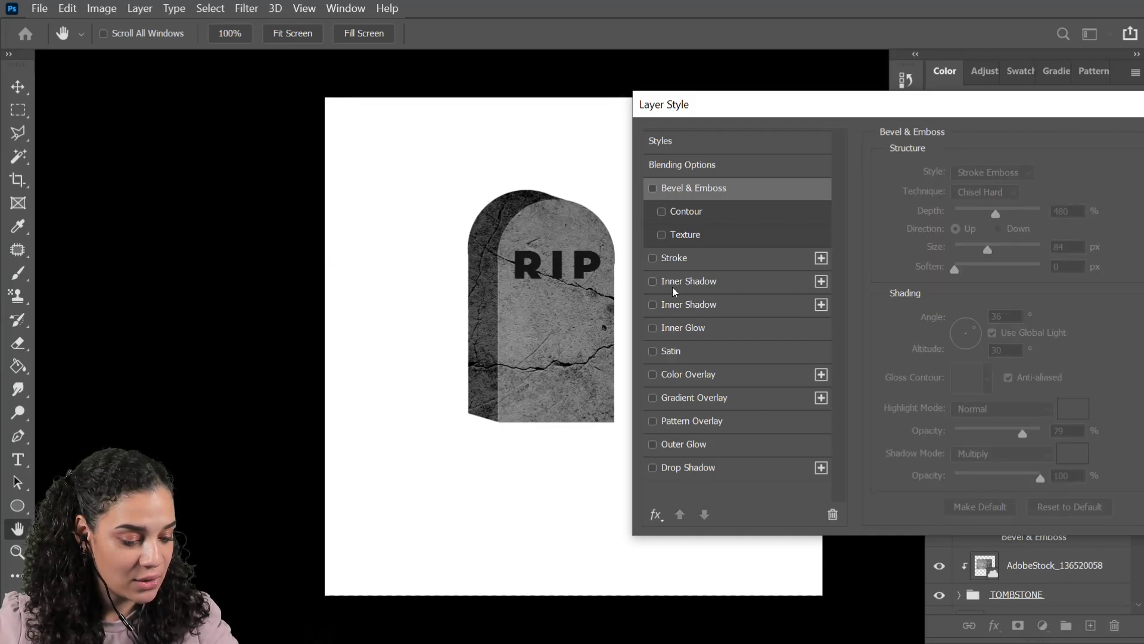
- Apply an Inner Shadow effect with its preset values to the R I P text layer
{"action": "left_click", "coordinate": [732, 280]}
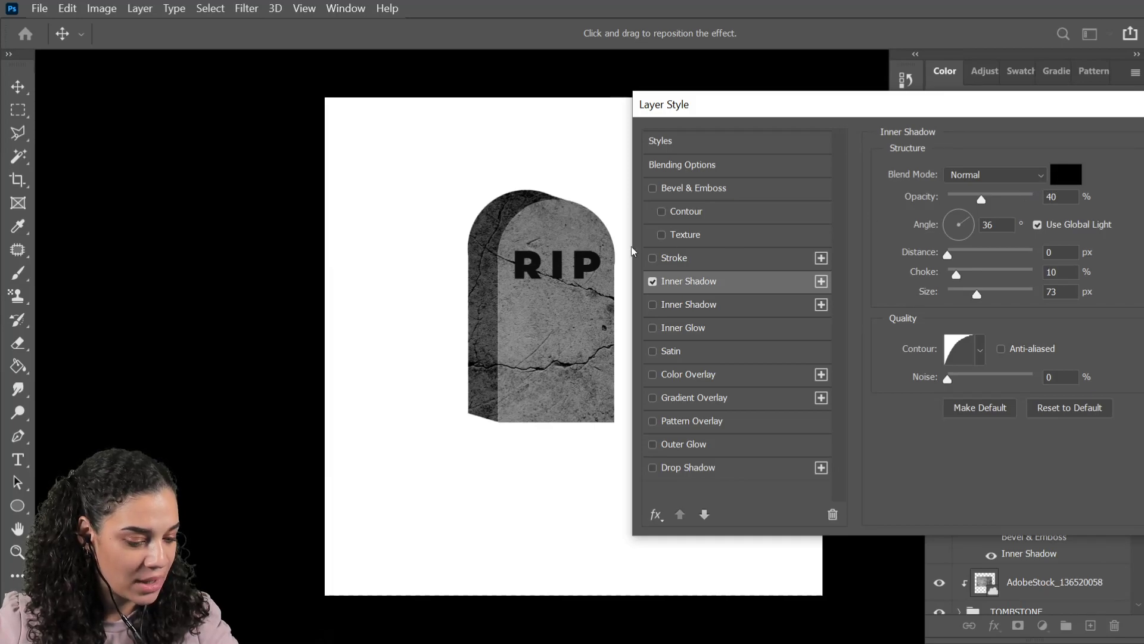
{"action": "left_click_drag", "start_coordinate": [1008, 109], "coordinate": [804, 103]}
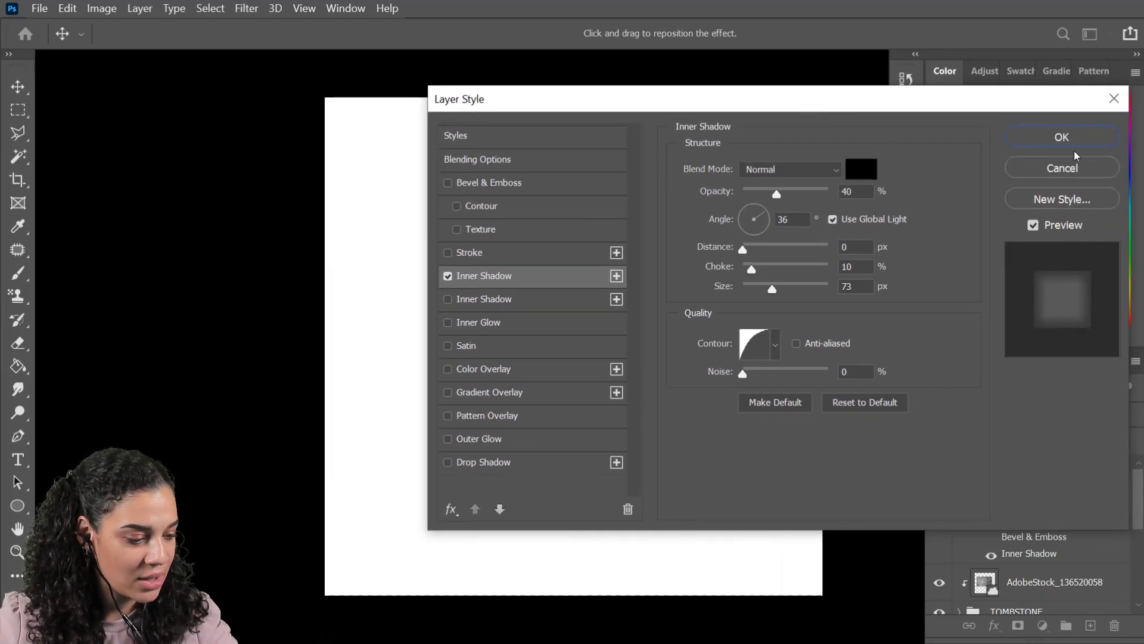
{"action": "left_click", "coordinate": [1062, 137]}
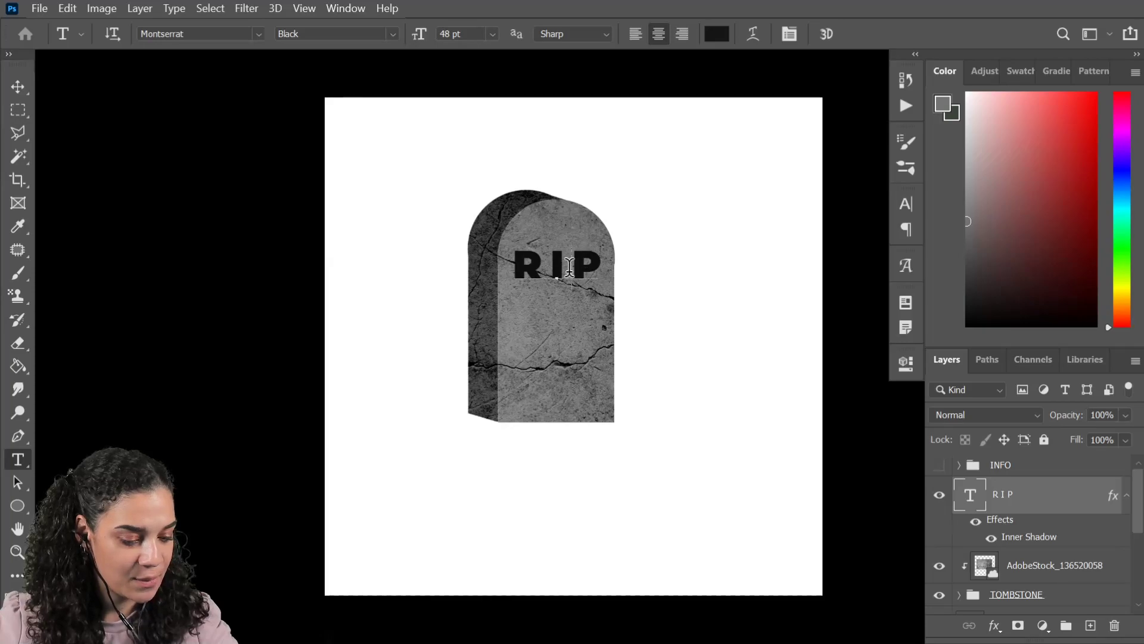
- Recolour the R I P text to a mid grey close to the stone's colour
{"action": "key", "text": "ctrl+a"}
{"action": "left_click", "coordinate": [717, 34]}
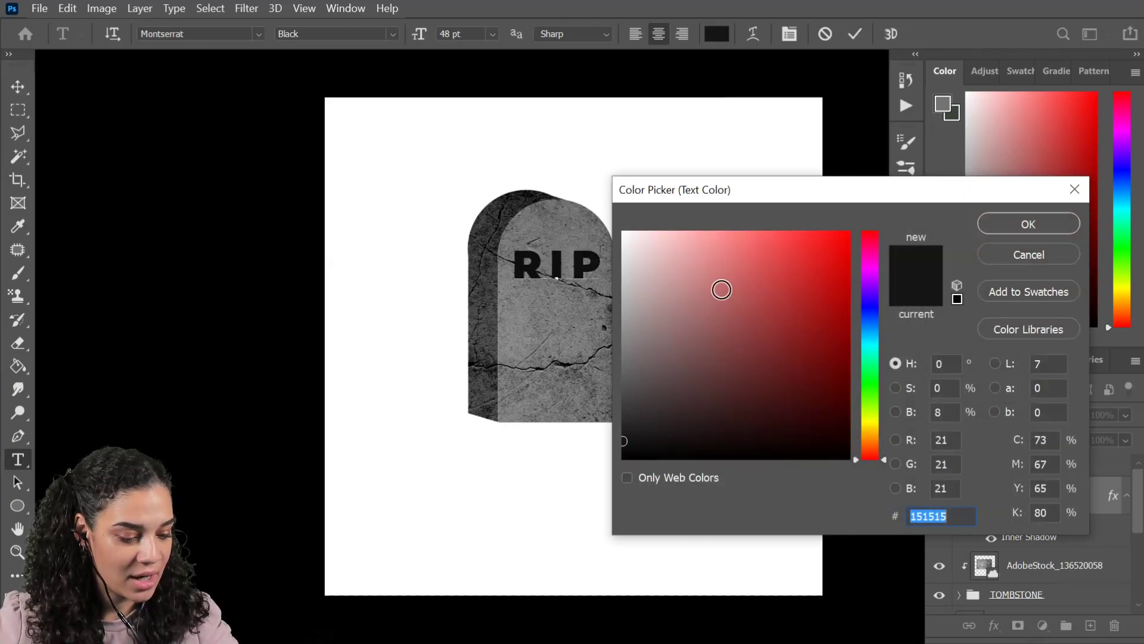
{"action": "left_click", "coordinate": [594, 351]}
{"action": "mouse_move", "coordinate": [636, 378]}
{"action": "left_mouse_down"}
{"action": "mouse_move", "coordinate": [622, 385]}
{"action": "mouse_move", "coordinate": [621, 322]}
{"action": "mouse_move", "coordinate": [624, 353]}
{"action": "left_mouse_up"}
{"action": "left_click", "coordinate": [1013, 226]}
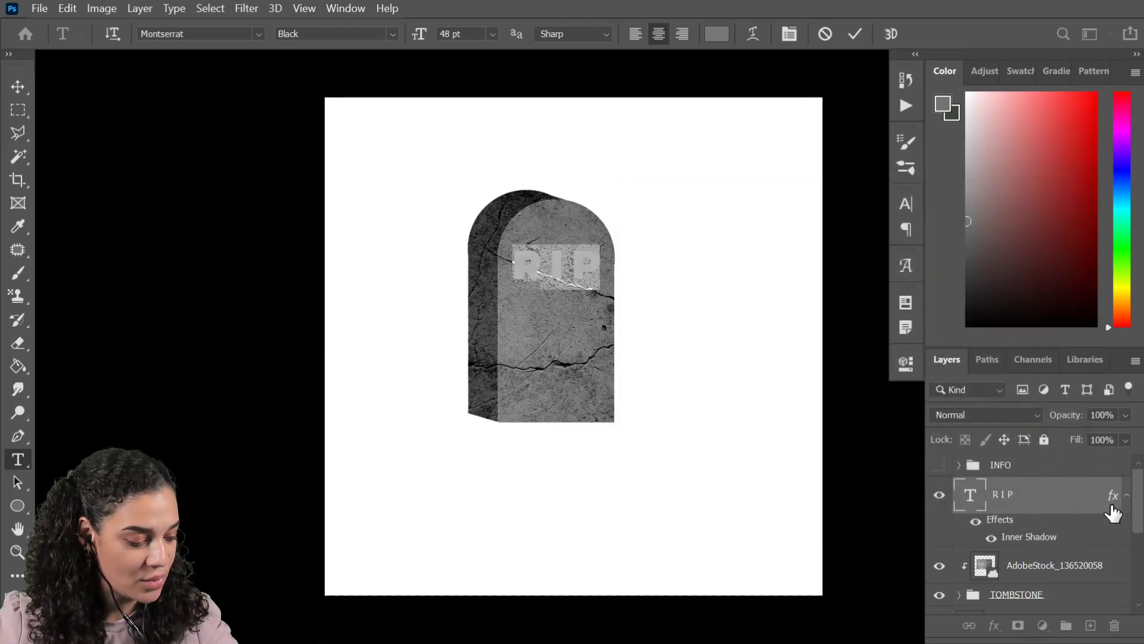
- Set the R I P layer's Inner Shadow opacity to 83% and its size to 27 px
{"action": "double_click", "coordinate": [1073, 541]}
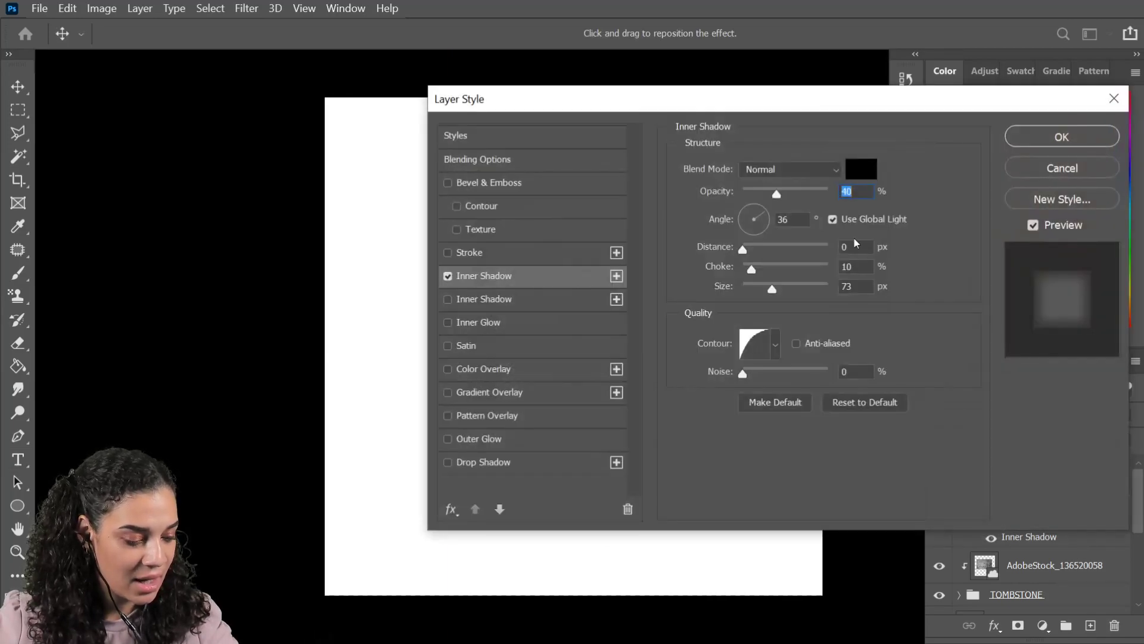
{"action": "left_click_drag", "start_coordinate": [791, 109], "coordinate": [1046, 112]}
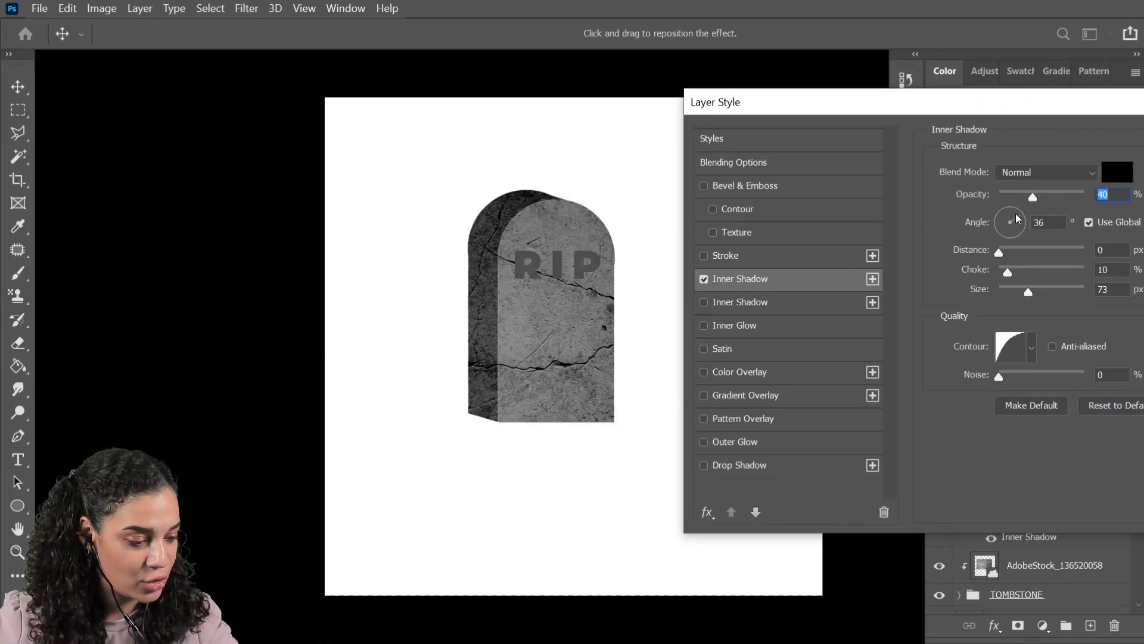
{"action": "left_click_drag", "start_coordinate": [1032, 195], "coordinate": [1071, 198]}
{"action": "left_click_drag", "start_coordinate": [1027, 292], "coordinate": [1014, 304]}
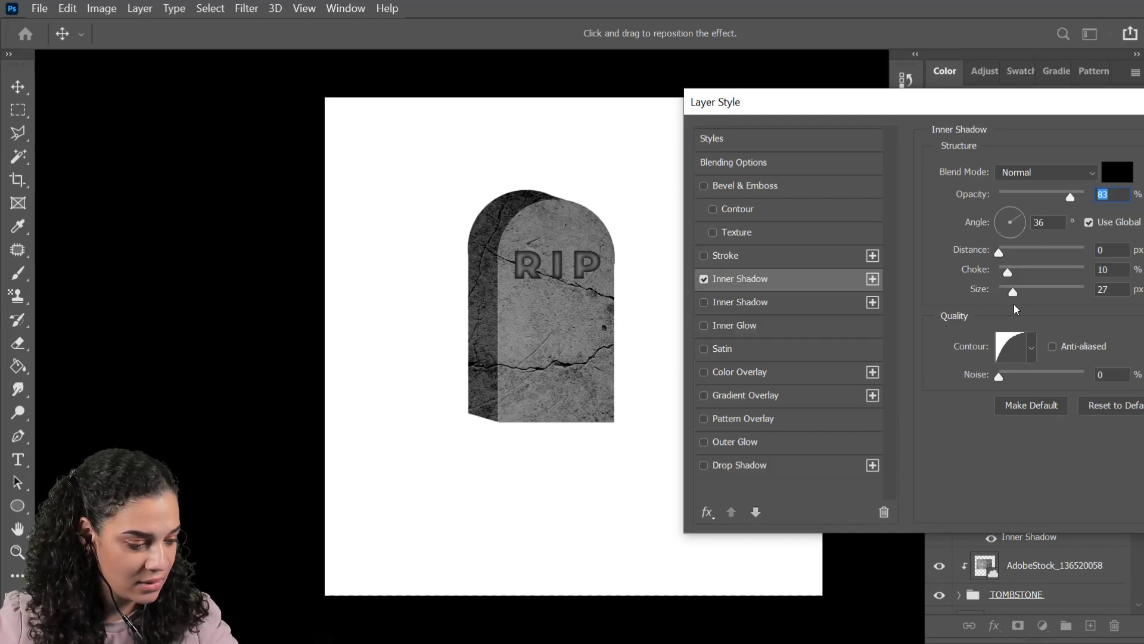
- Set the Inner Shadow's angle to 45° and distance to 17 px, keeping its size at 27 px, and apply the style
{"action": "left_click_drag", "start_coordinate": [999, 251], "coordinate": [1011, 251]}
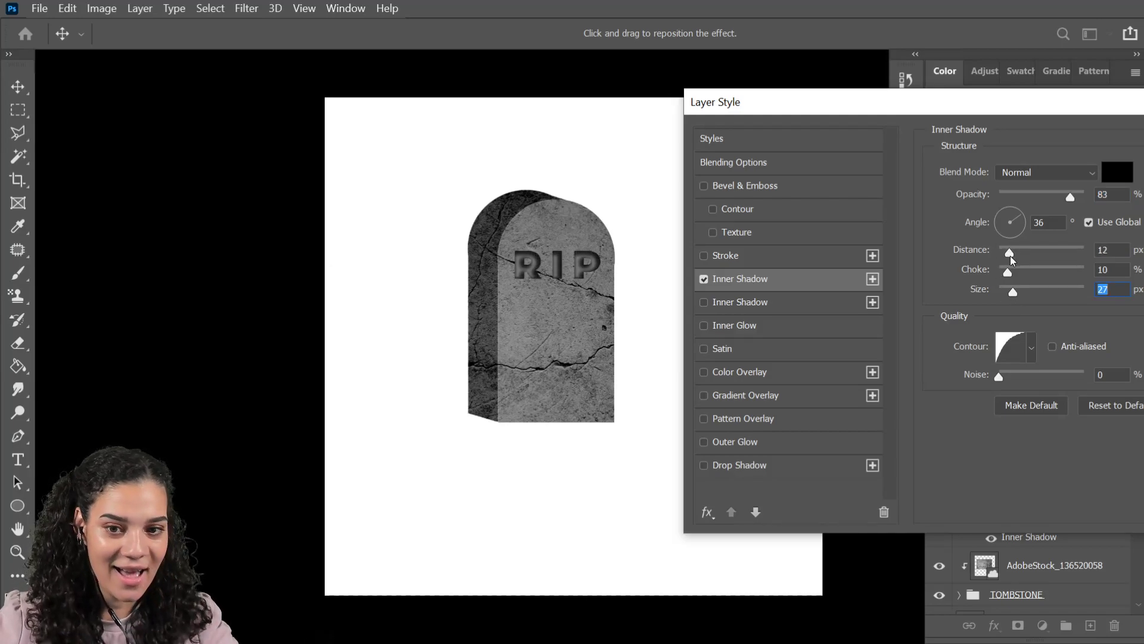
{"action": "mouse_move", "coordinate": [1010, 255]}
{"action": "left_mouse_down"}
{"action": "mouse_move", "coordinate": [1013, 267]}
{"action": "mouse_move", "coordinate": [1038, 259]}
{"action": "mouse_move", "coordinate": [1006, 293]}
{"action": "mouse_move", "coordinate": [1019, 252]}
{"action": "mouse_move", "coordinate": [1018, 262]}
{"action": "left_mouse_up"}
{"action": "left_click", "coordinate": [1016, 251]}
{"action": "left_click_drag", "start_coordinate": [1015, 209], "coordinate": [1024, 220]}
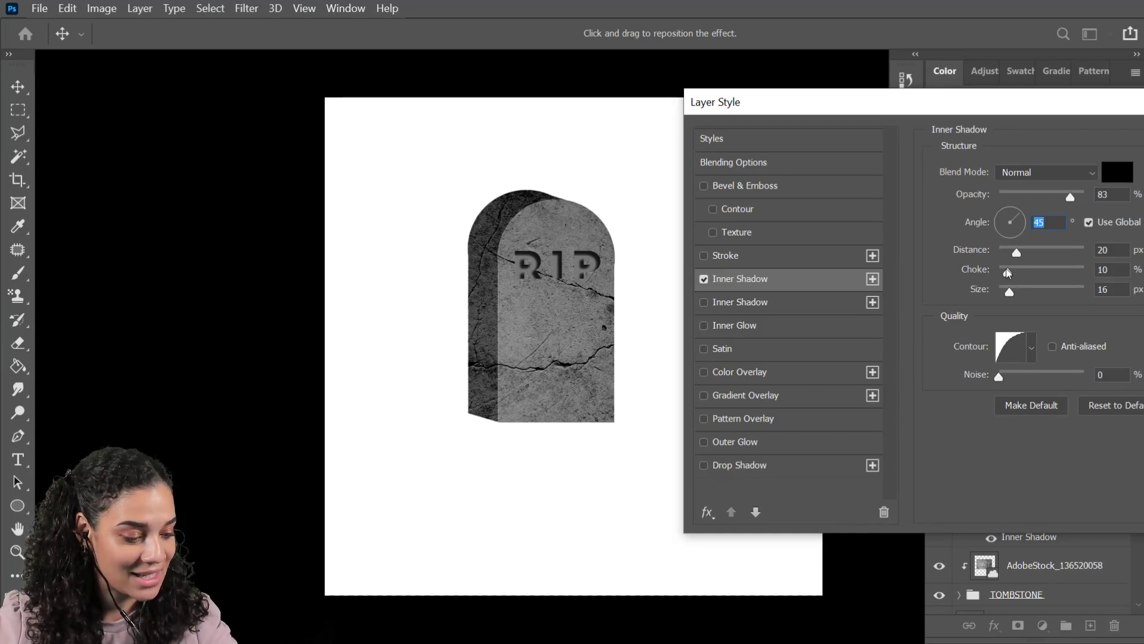
{"action": "left_click_drag", "start_coordinate": [1009, 291], "coordinate": [1013, 297]}
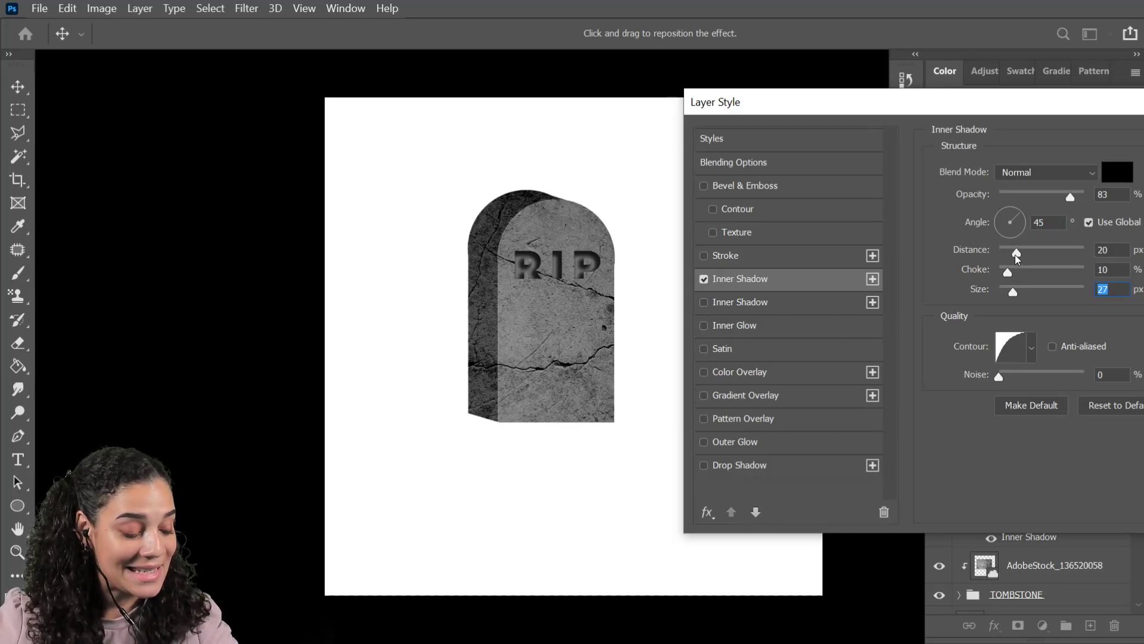
{"action": "left_click_drag", "start_coordinate": [1017, 253], "coordinate": [1017, 264]}
{"action": "left_click", "coordinate": [1014, 262]}
{"action": "left_click_drag", "start_coordinate": [1057, 107], "coordinate": [502, 81]}
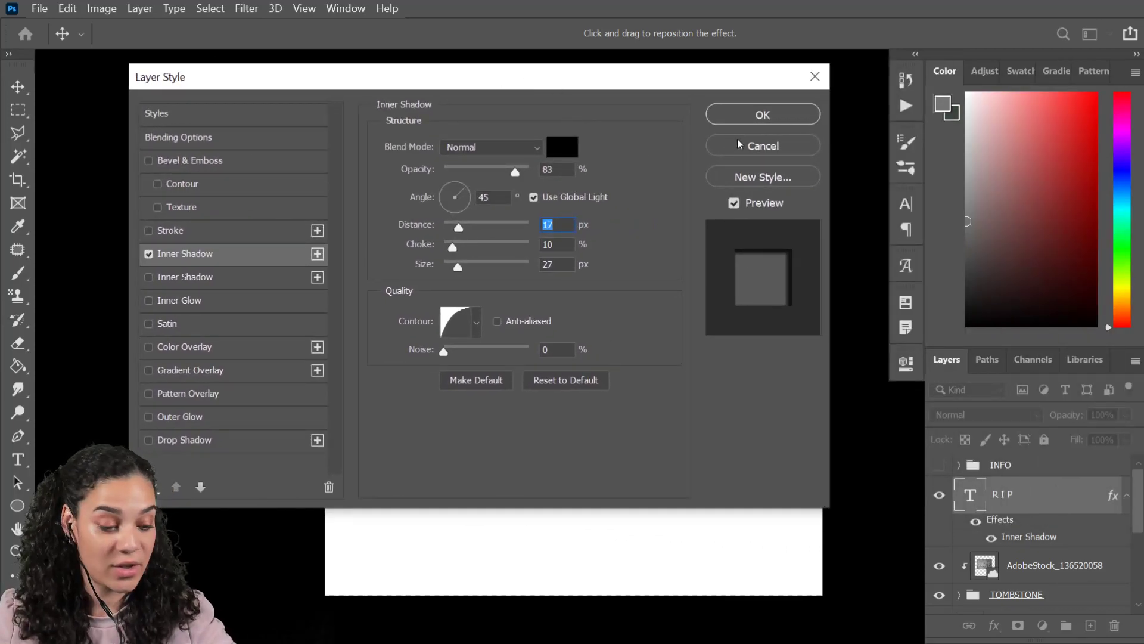
{"action": "left_click", "coordinate": [773, 111]}
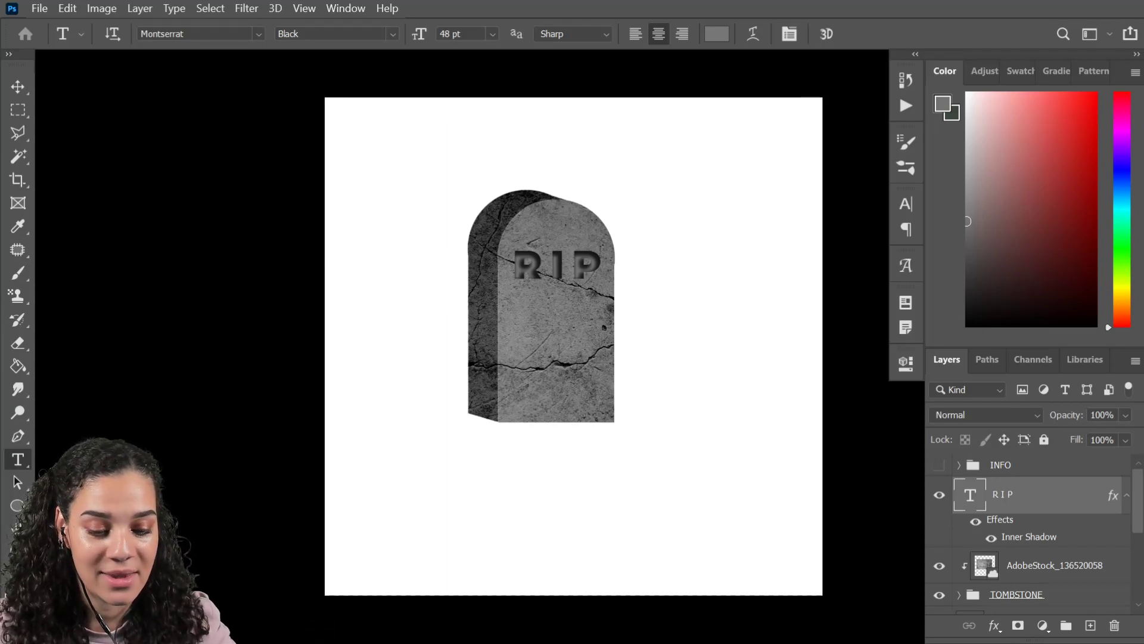
- Switch to Discord and view the enlarged stone cottage image from the "Day 4 challenge - Watcher" post in the current-challenge channel
{"action": "key", "text": "alt+Tab"}
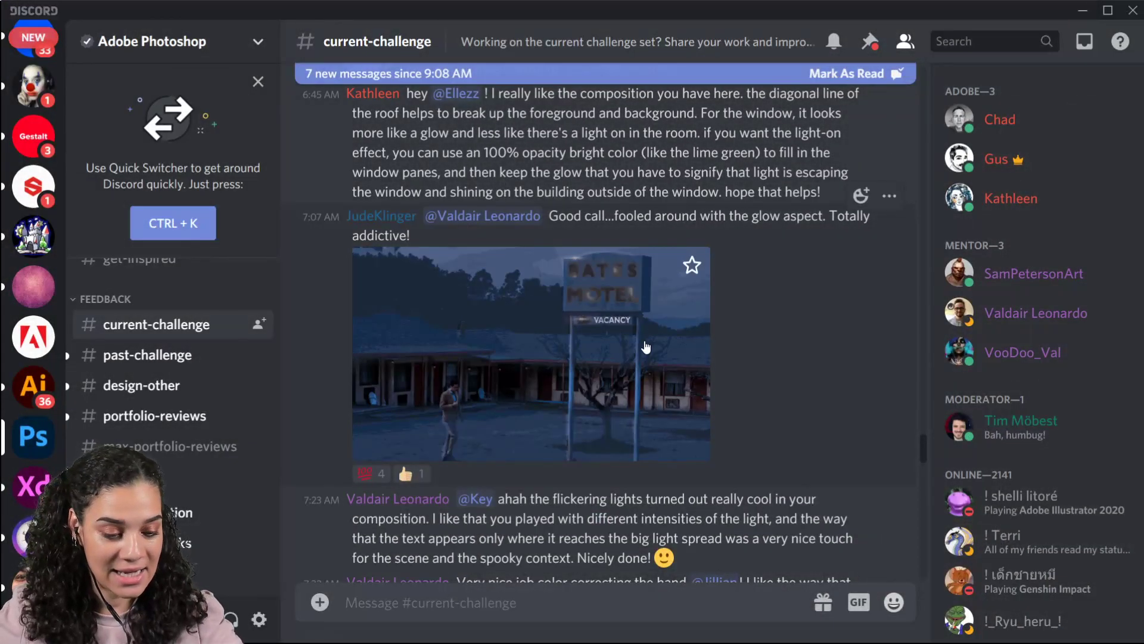
{"action": "left_click_drag", "start_coordinate": [922, 445], "coordinate": [927, 602]}
{"action": "left_click_drag", "start_coordinate": [928, 559], "coordinate": [763, 376]}
{"action": "scroll", "coordinate": [764, 380], "scroll_direction": "up", "scroll_amount": 5}
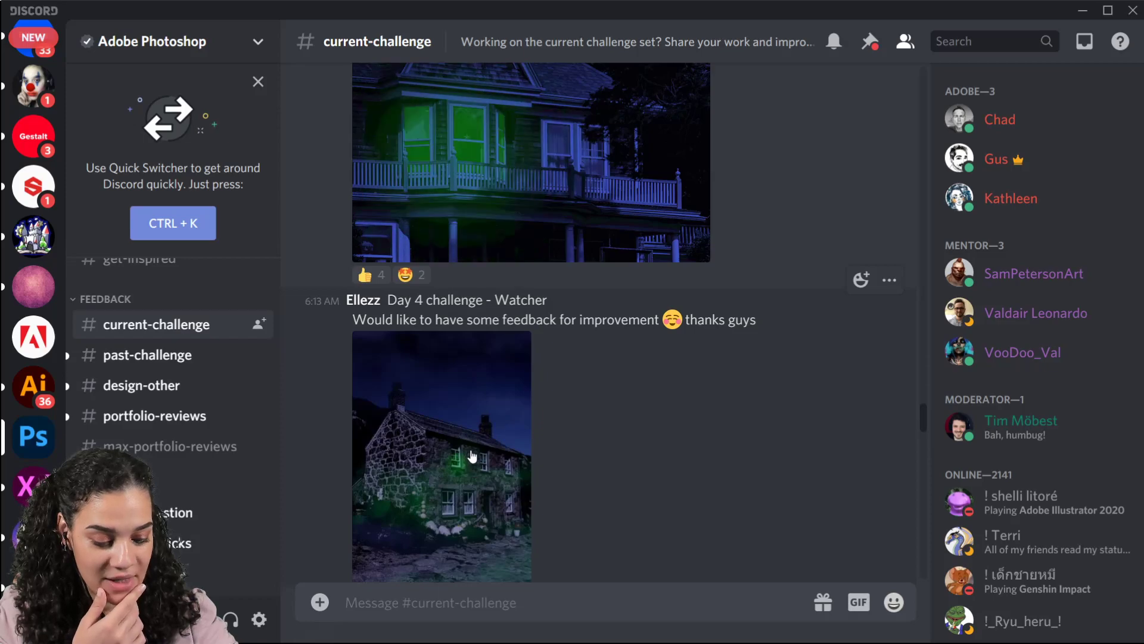
{"action": "scroll", "coordinate": [458, 423], "scroll_direction": "down", "scroll_amount": 2}
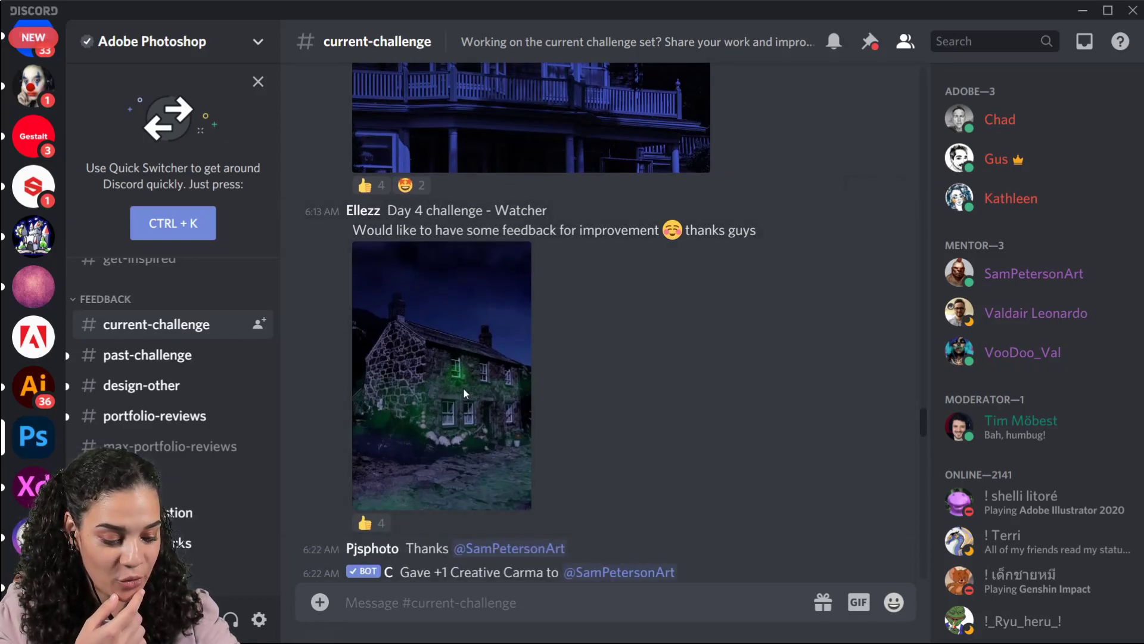
{"action": "left_click", "coordinate": [463, 390]}
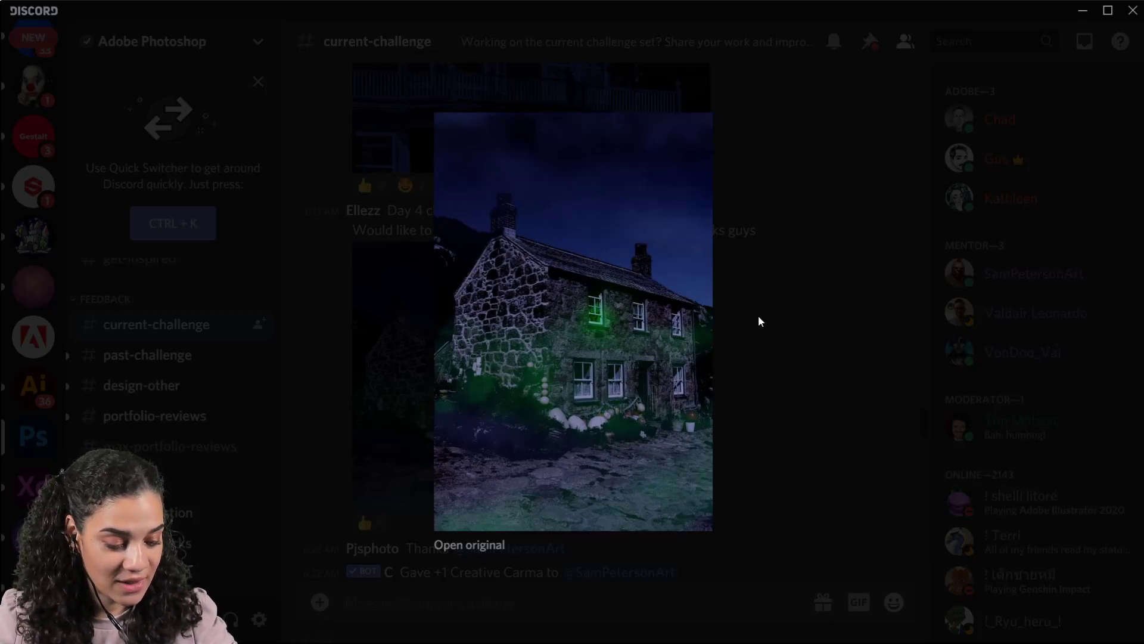
{"action": "left_click", "coordinate": [759, 316]}
- View the enlarged image of the blue night house with green glowing windows from the second-attempt post
{"action": "scroll", "coordinate": [753, 325], "scroll_direction": "up", "scroll_amount": 5}
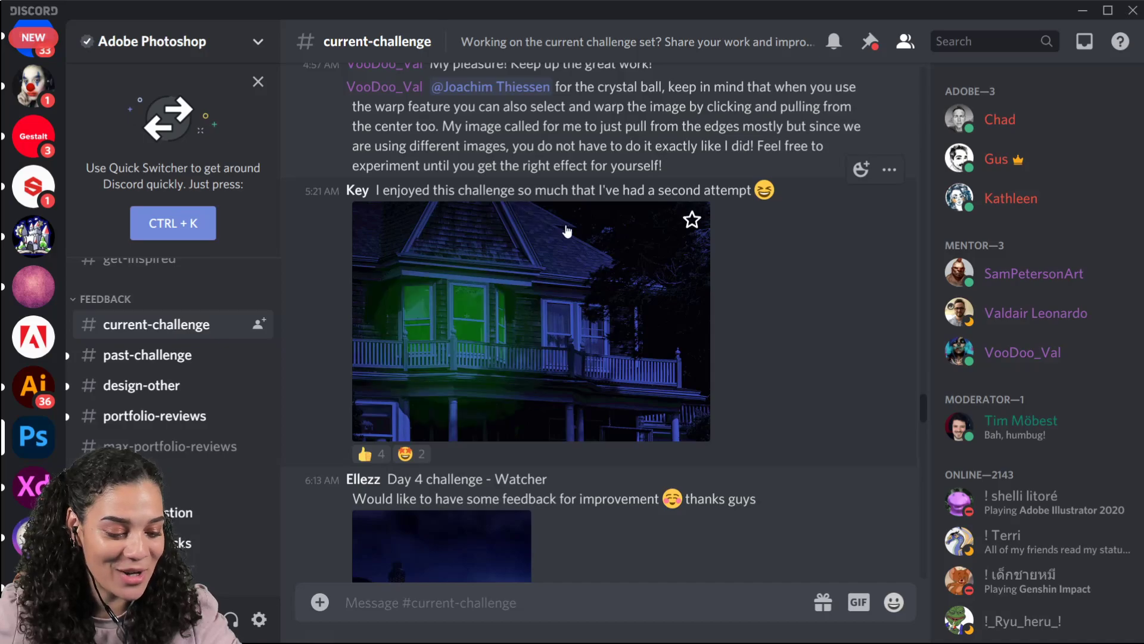
{"action": "left_click", "coordinate": [620, 293]}
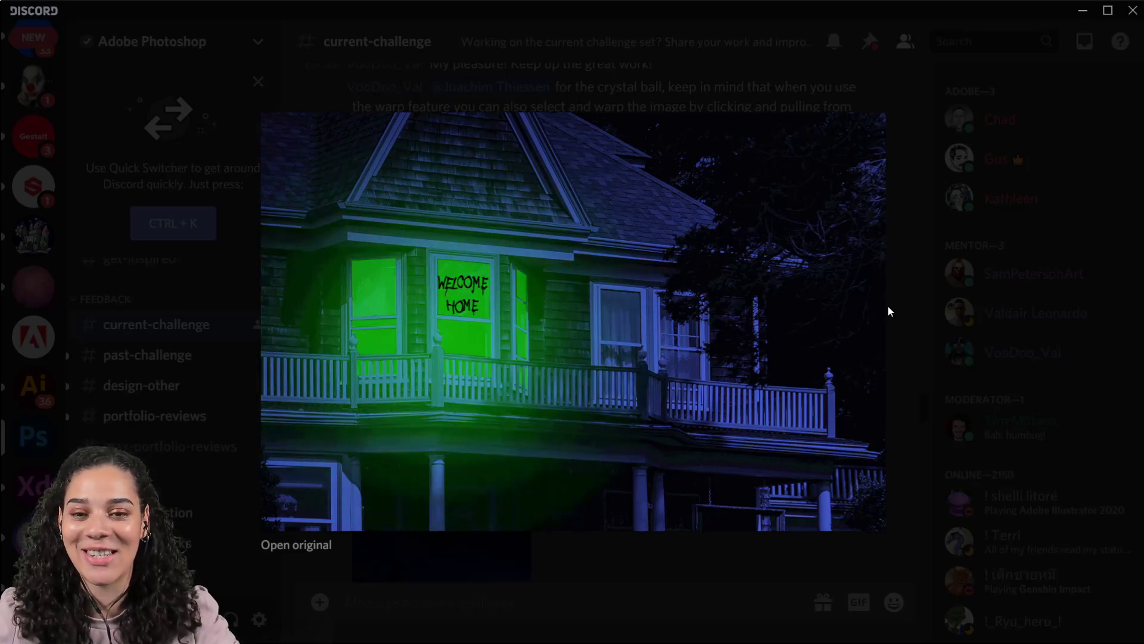
{"action": "left_click", "coordinate": [1009, 143]}
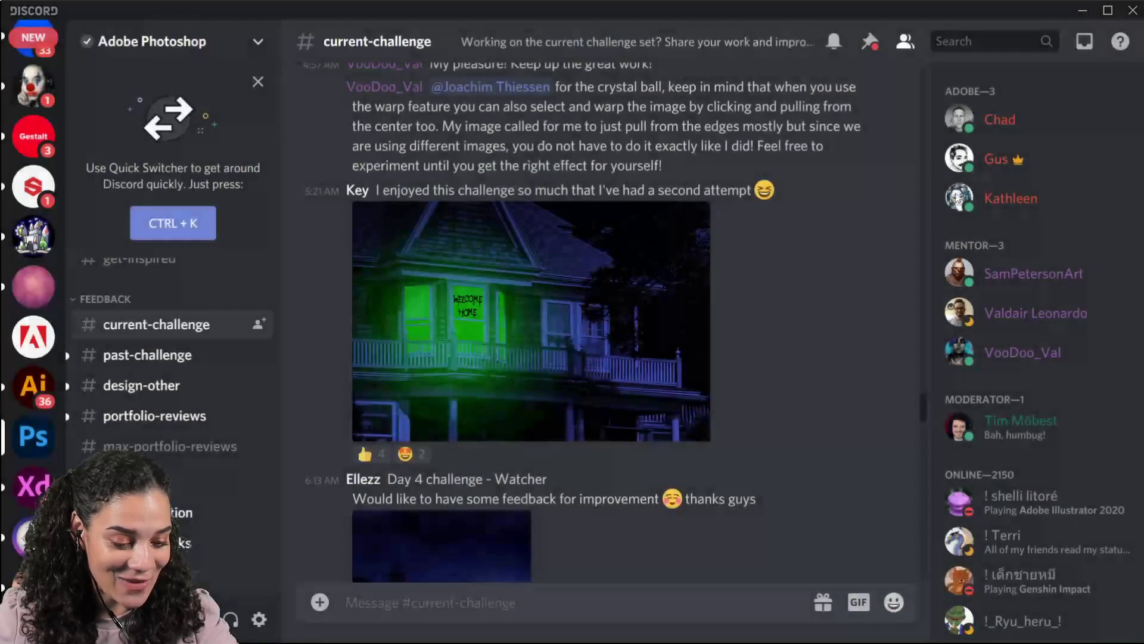
- Find the earlier challenge #3 post with the crystal ball above an open hand and view its image enlarged
{"action": "scroll", "coordinate": [791, 308], "scroll_direction": "up", "scroll_amount": 15}
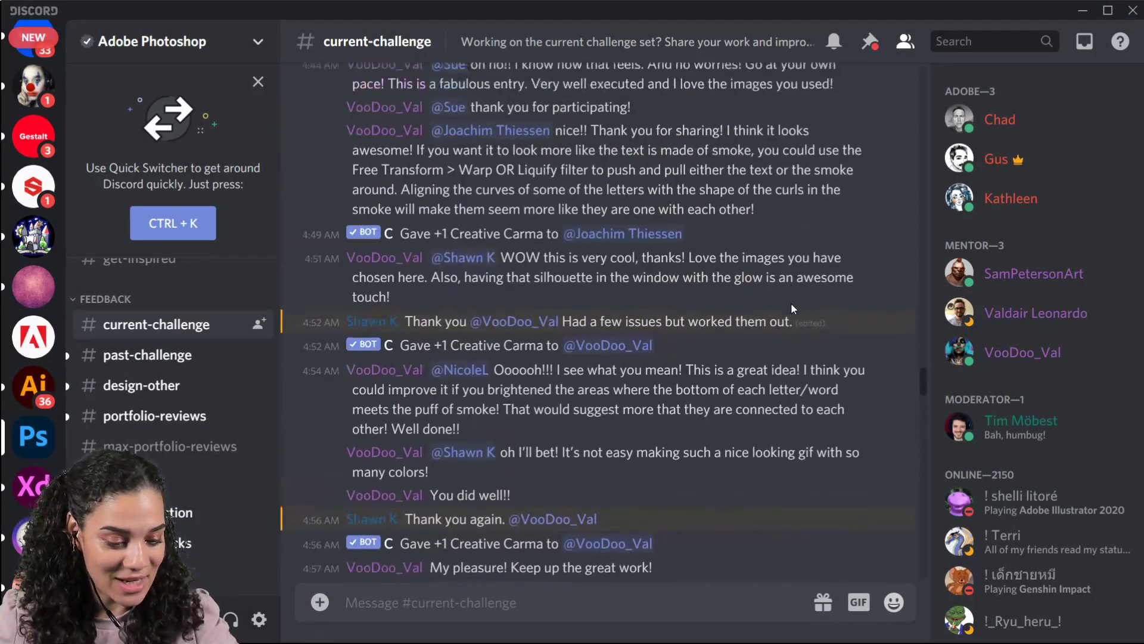
{"action": "scroll", "coordinate": [787, 308], "scroll_direction": "up", "scroll_amount": 2}
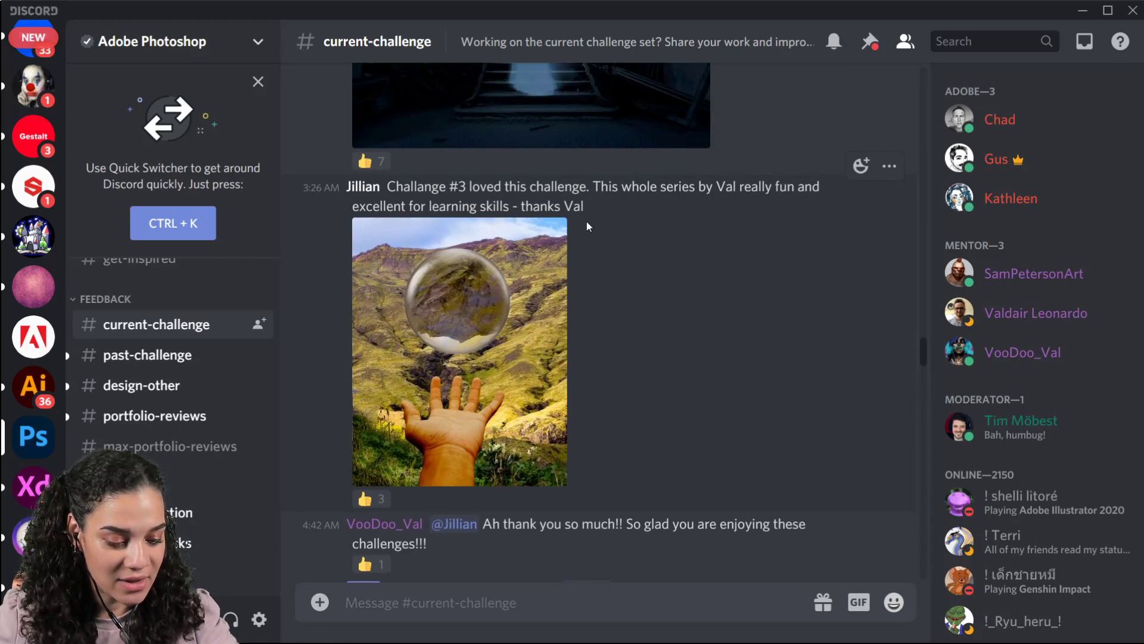
{"action": "left_click", "coordinate": [487, 305]}
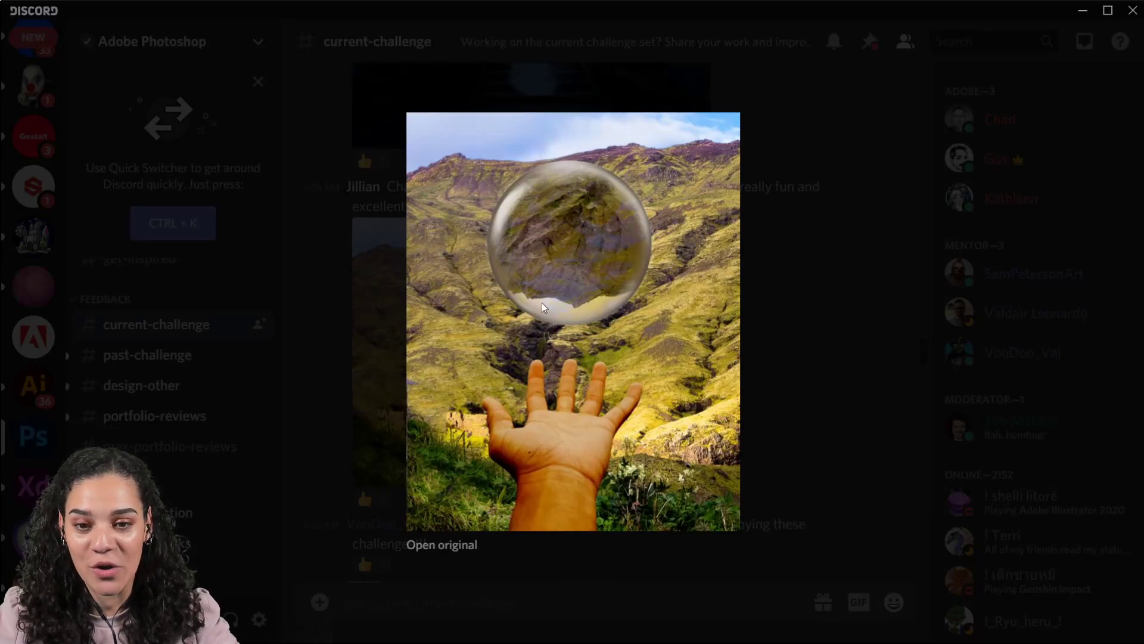
{"action": "left_click", "coordinate": [885, 292]}
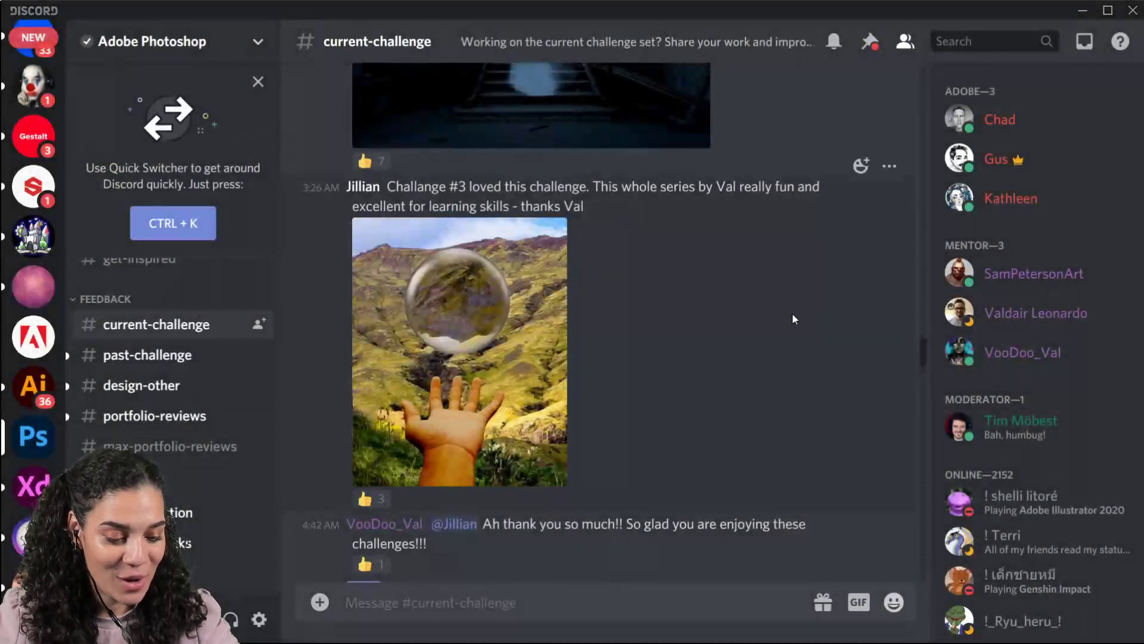